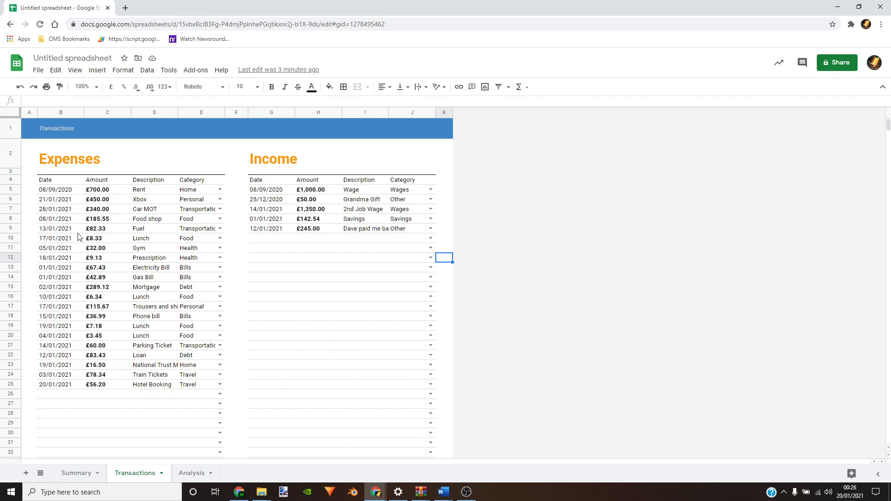
# Change the date of the Rent expense in the Transactions sheet to 08/01/2021
pyautogui.doubleClick(58, 190)
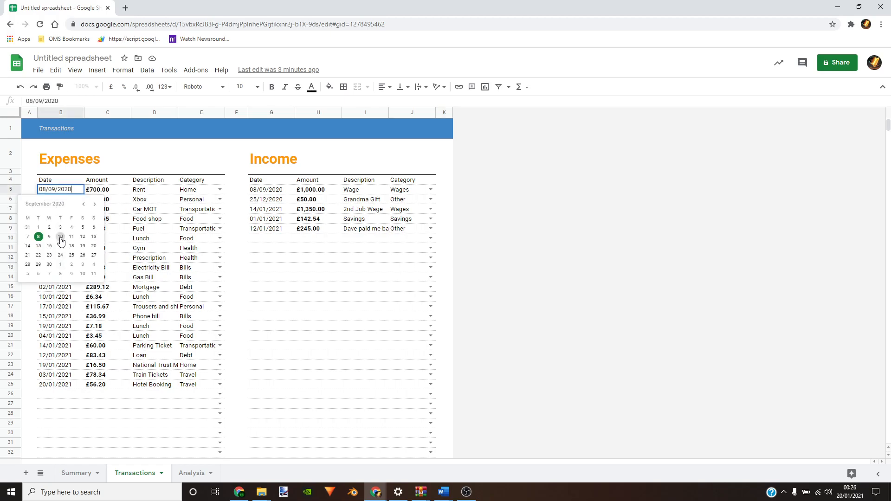
pyautogui.click(61, 238)
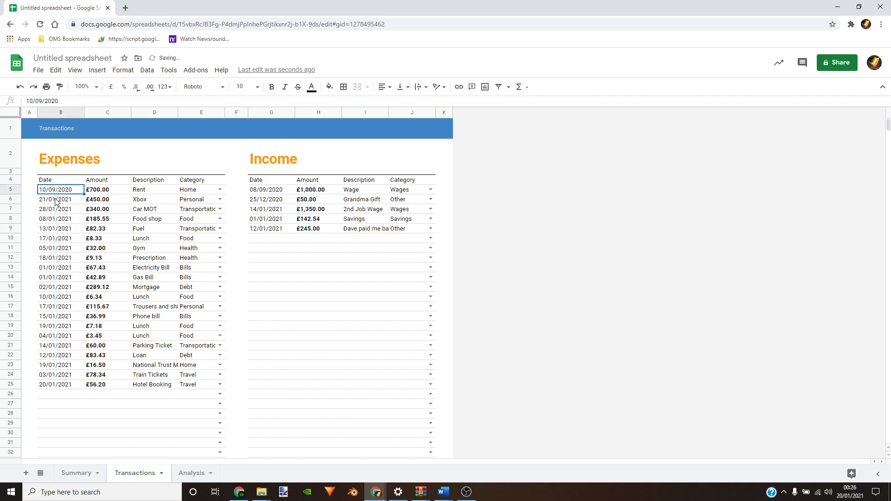
pyautogui.doubleClick(67, 191)
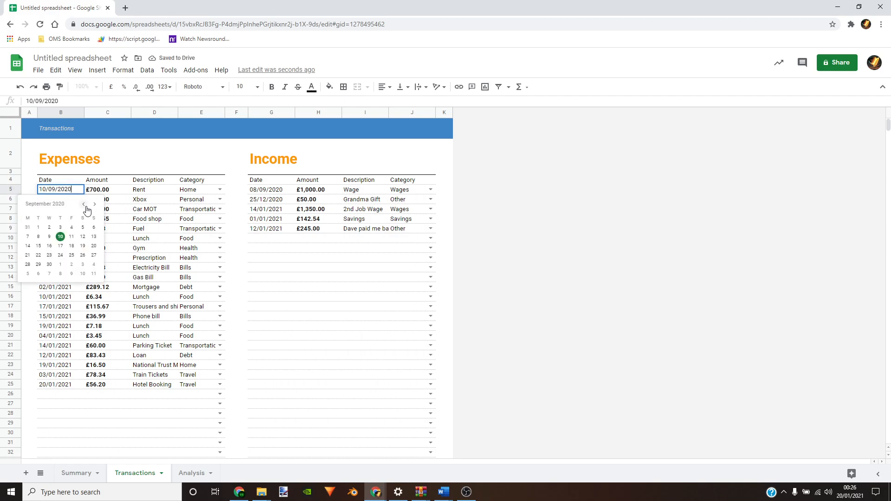
pyautogui.click(95, 205)
pyautogui.click(95, 205)
pyautogui.click(95, 205)
pyautogui.click(95, 205)
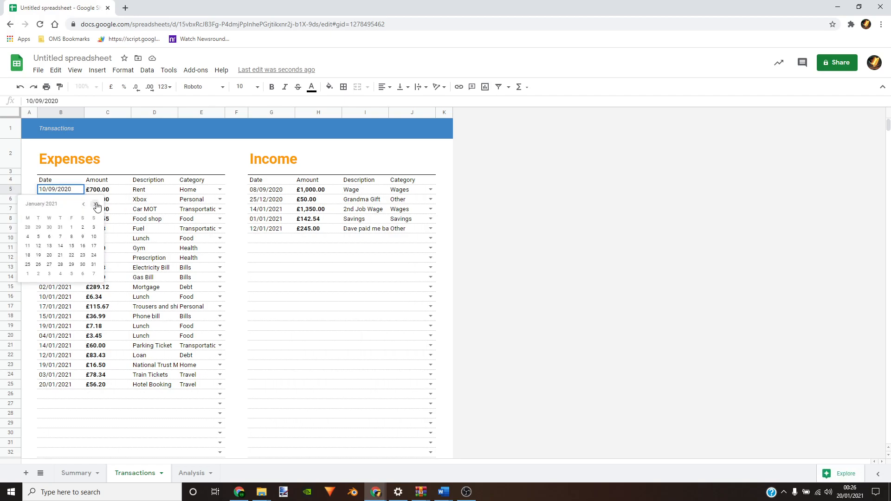
pyautogui.click(72, 236)
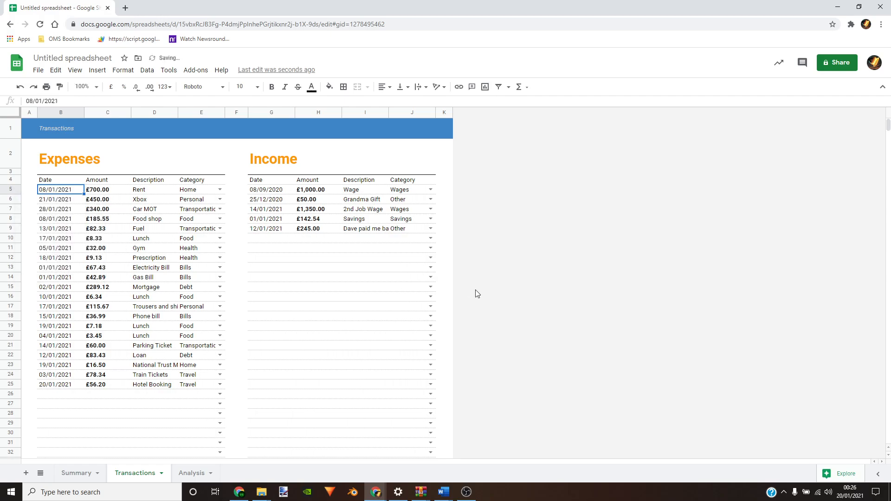
pyautogui.click(95, 278)
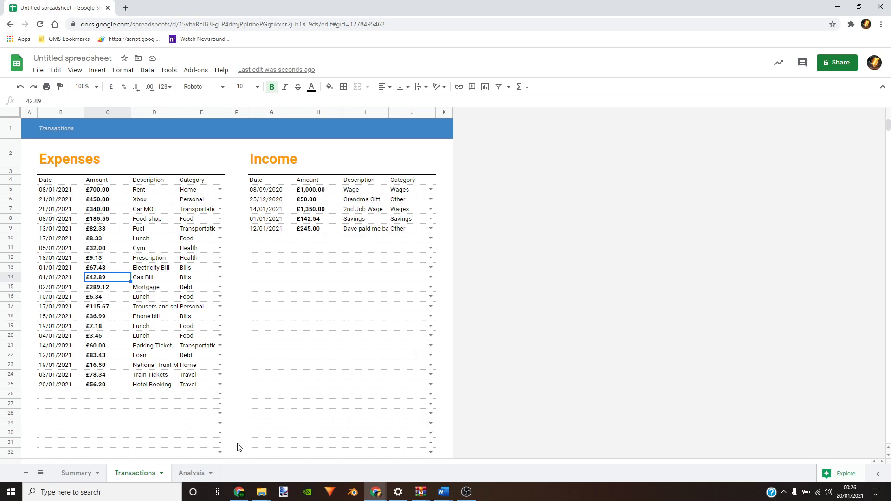
# On the Analysis sheet, make row 1 about twice as tall and fill the entire row with dark blue
pyautogui.click(198, 473)
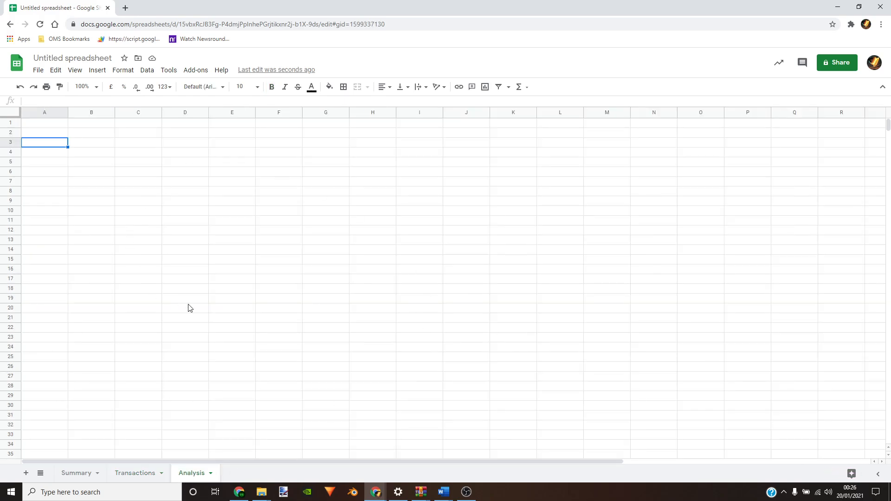
pyautogui.click(137, 474)
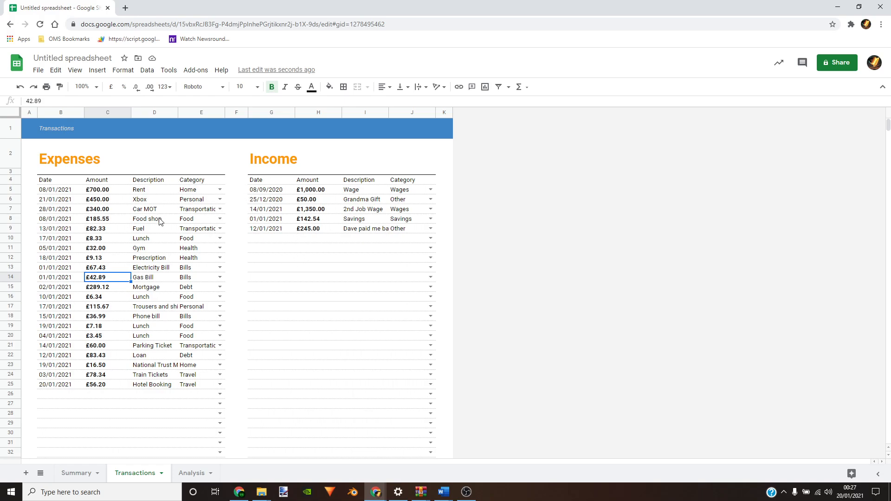
pyautogui.click(196, 479)
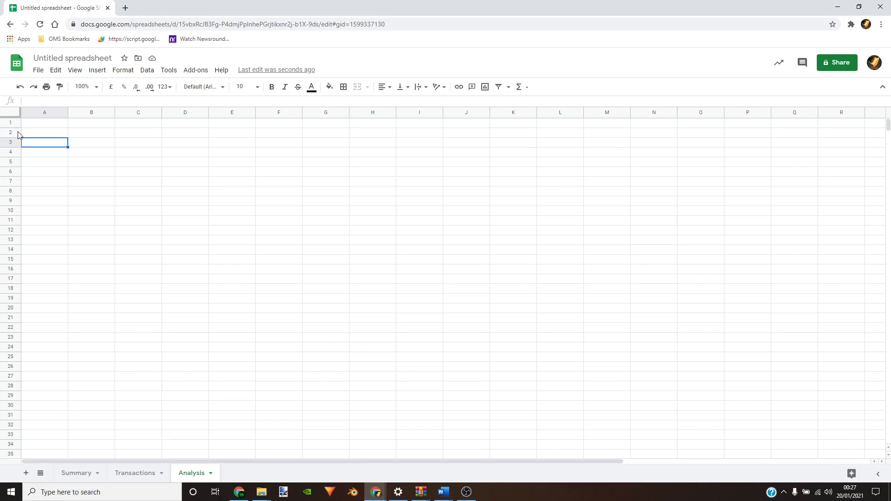
pyautogui.moveTo(15, 127); pyautogui.dragTo(17, 138)
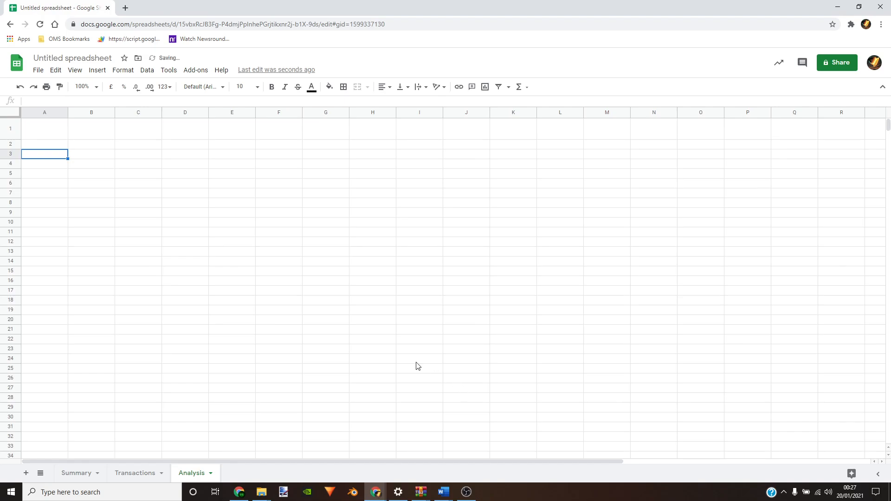
pyautogui.click(10, 126)
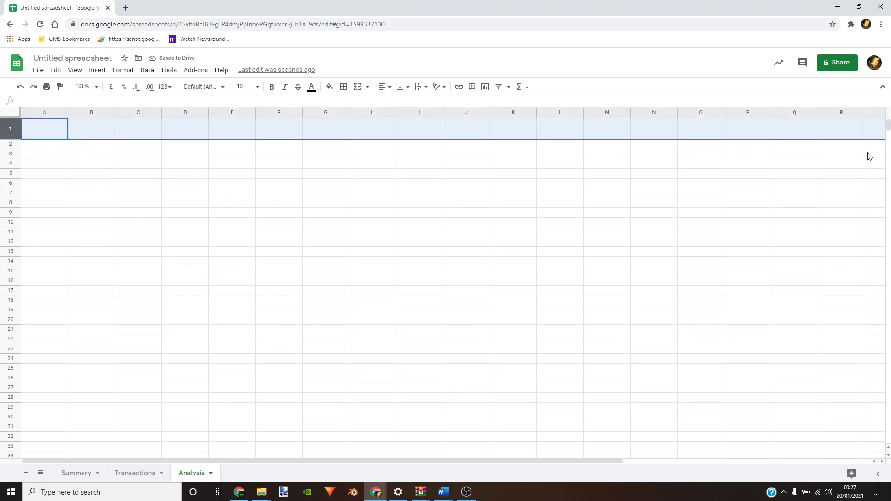
pyautogui.click(330, 87)
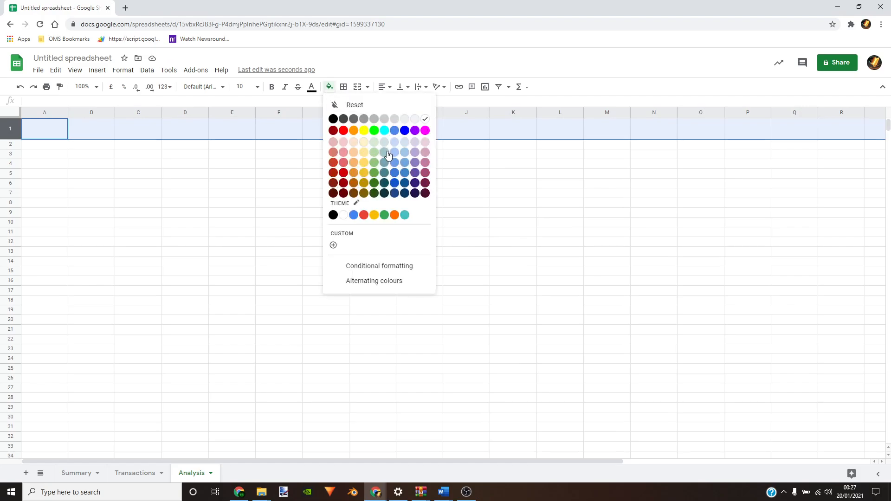
pyautogui.click(405, 182)
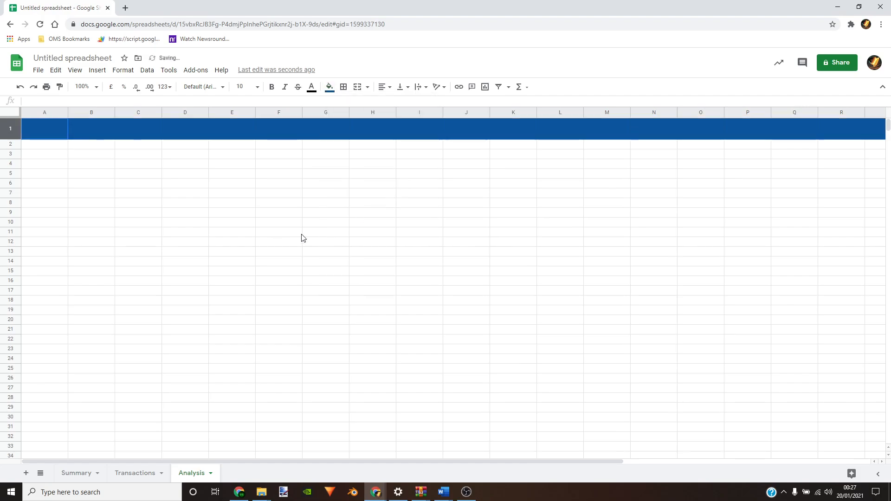
pyautogui.click(281, 242)
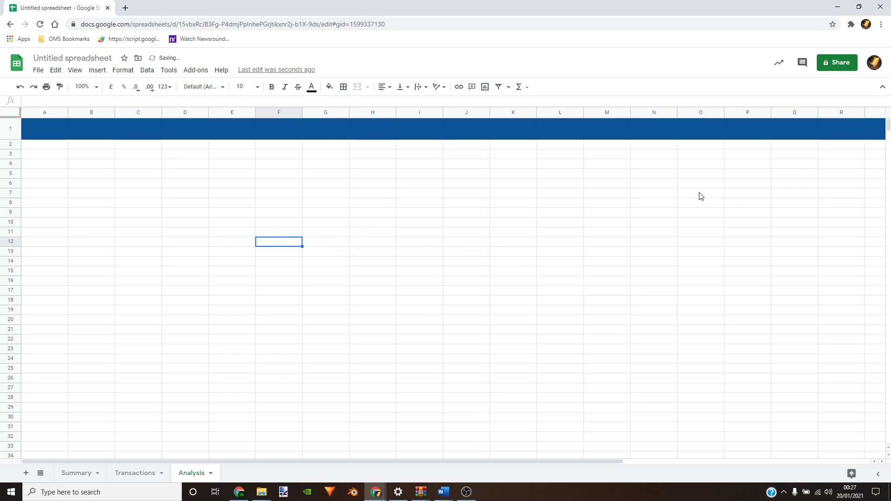
# Delete columns M to Z from the Analysis sheet
pyautogui.click(602, 113)
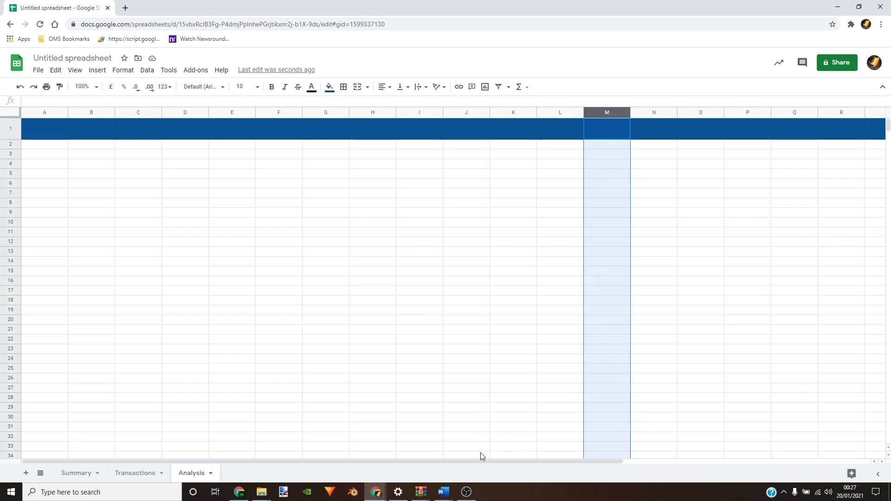
pyautogui.moveTo(382, 460); pyautogui.dragTo(743, 467)
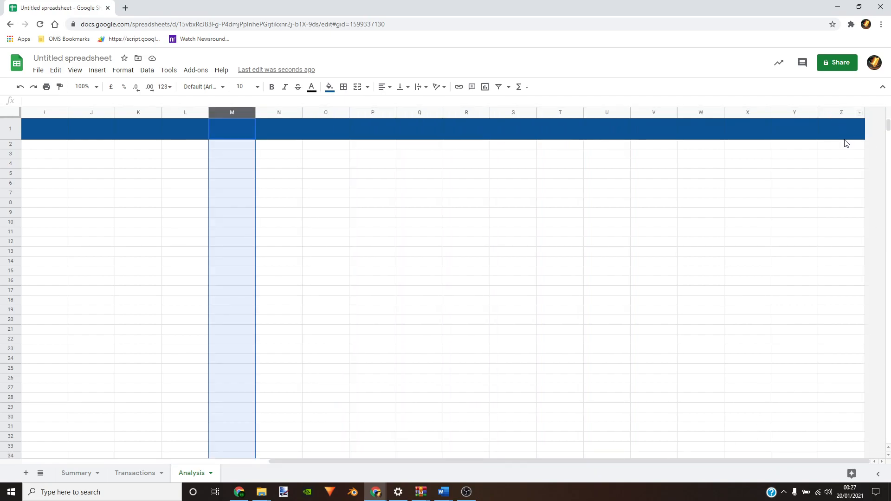
pyautogui.keyDown('shift'); pyautogui.click(840, 114); pyautogui.keyUp('shift')
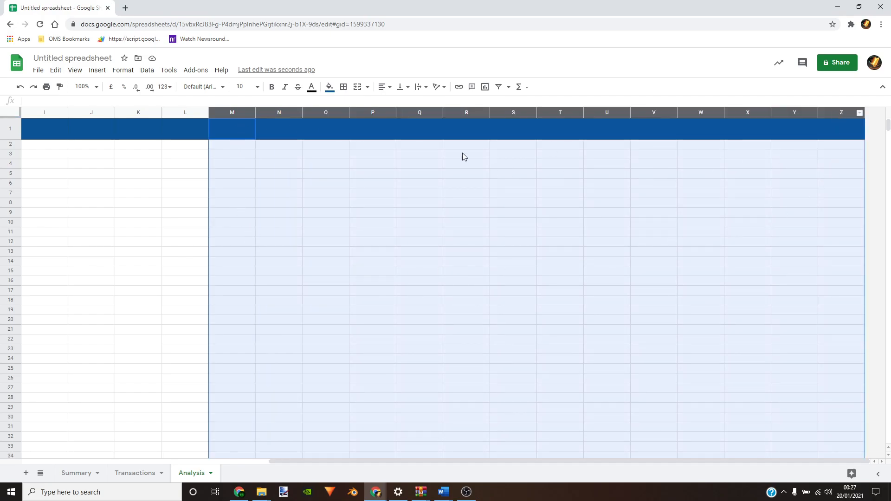
pyautogui.rightClick(382, 114)
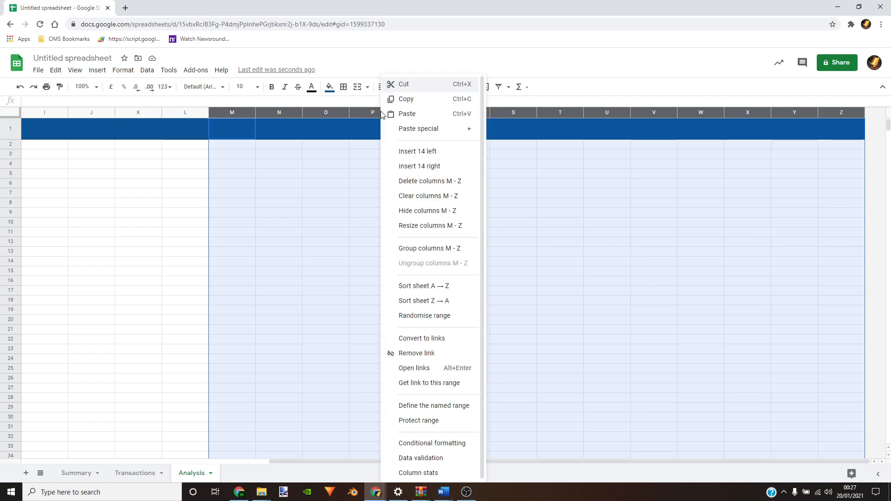
pyautogui.click(423, 182)
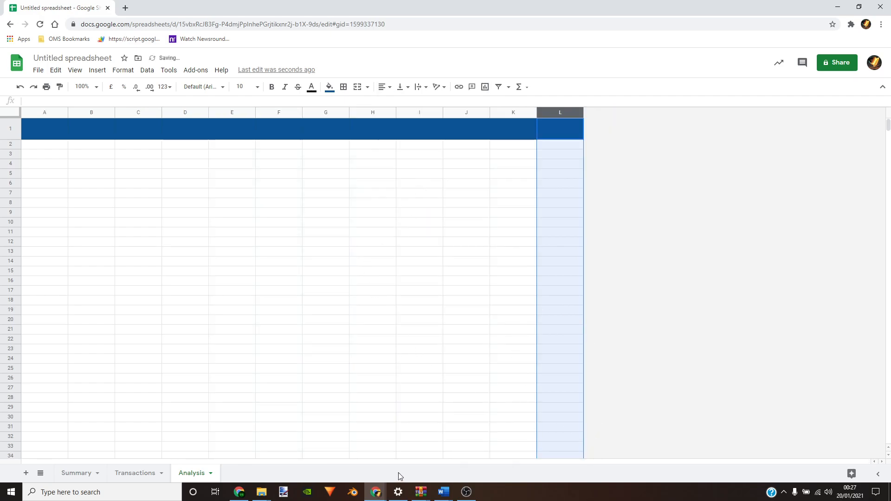
pyautogui.click(260, 282)
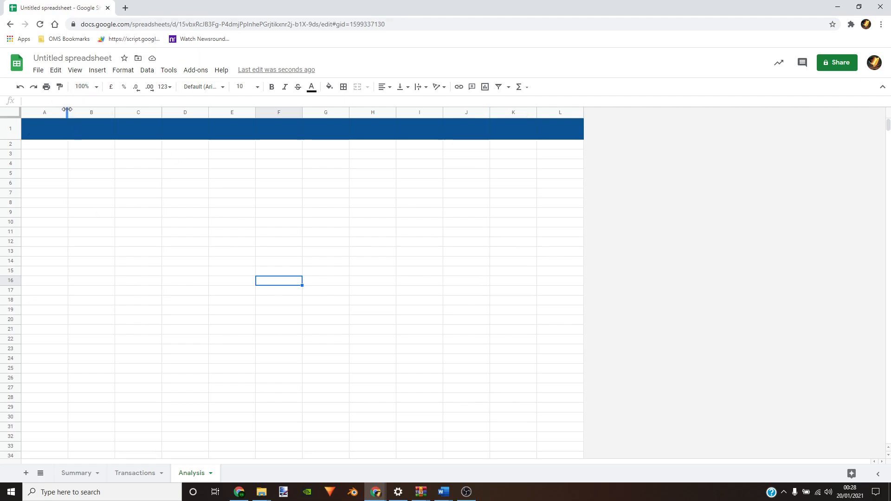
# Format cell B1 in the blue banner with white, italic Roboto text
pyautogui.click(88, 135)
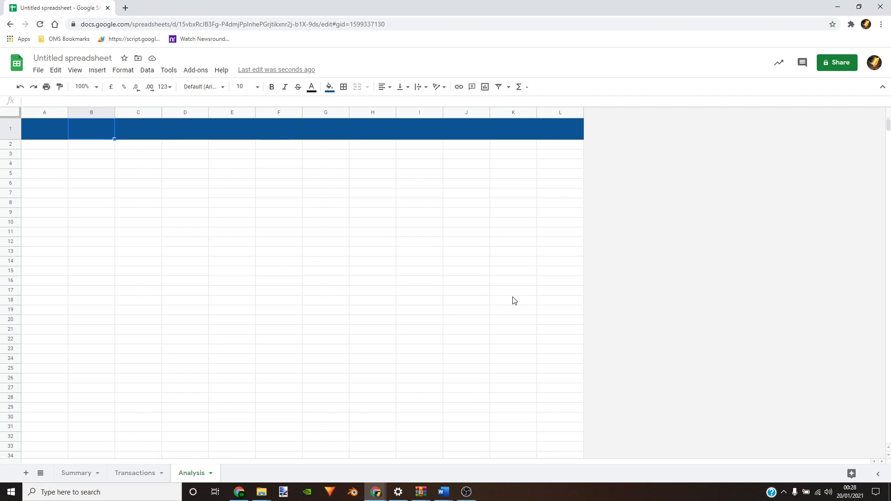
pyautogui.click(312, 89)
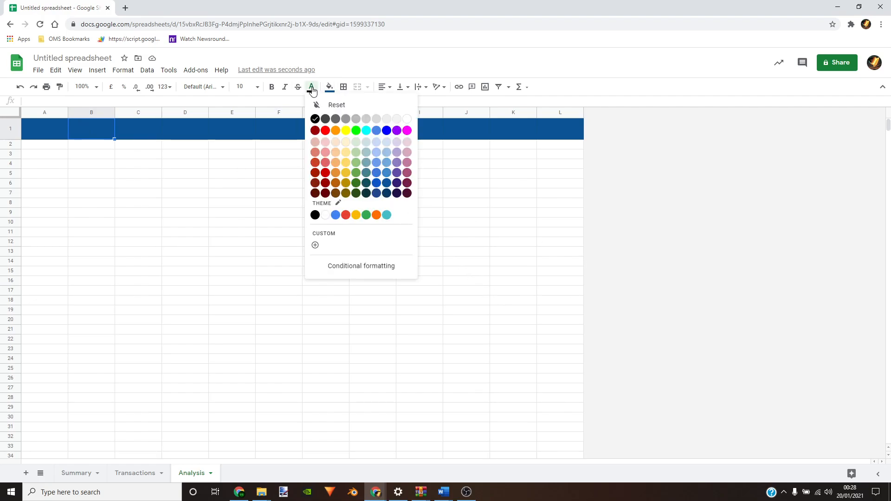
pyautogui.click(407, 120)
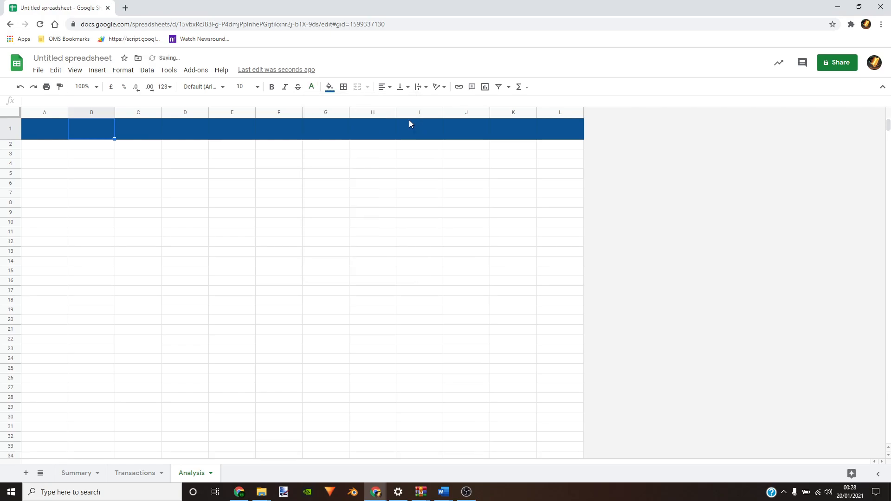
pyautogui.click(224, 91)
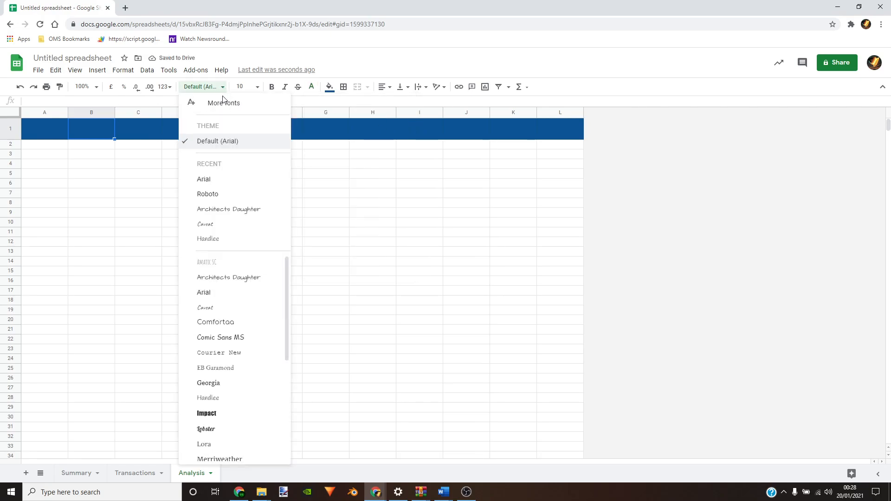
pyautogui.click(242, 200)
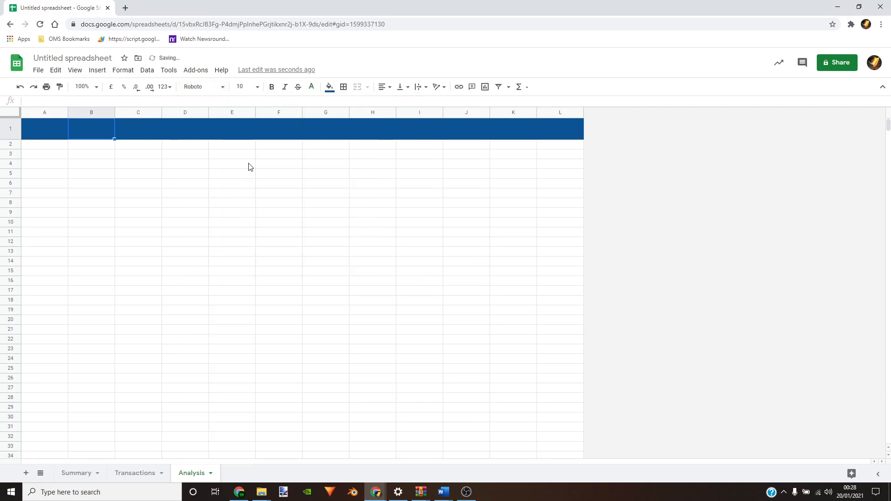
pyautogui.click(285, 87)
# Enter the title "Analysis" in cell B1 and align it vertically to the middle
pyautogui.write('An')
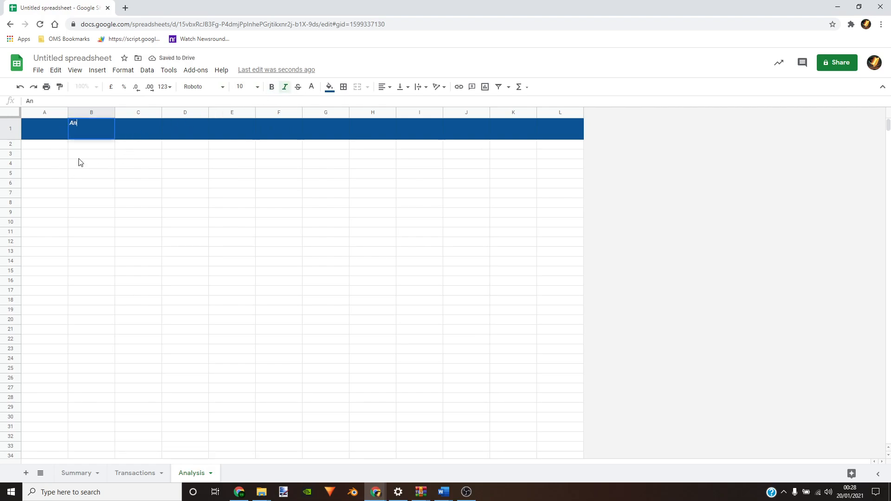
pyautogui.write('alysis')
pyautogui.click(107, 176)
pyautogui.click(89, 134)
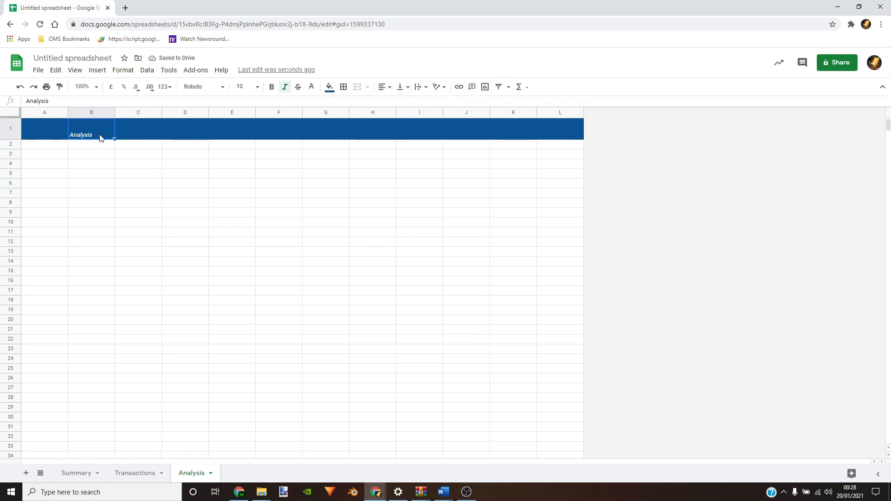
pyautogui.click(404, 88)
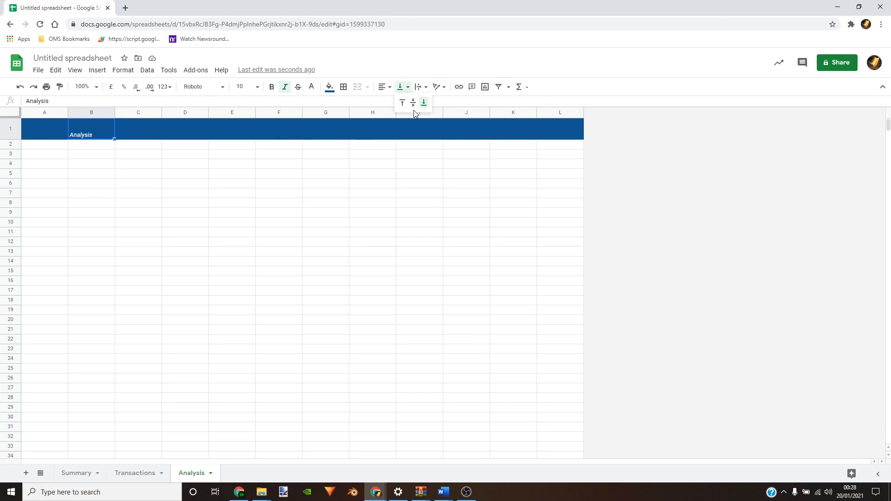
pyautogui.click(413, 104)
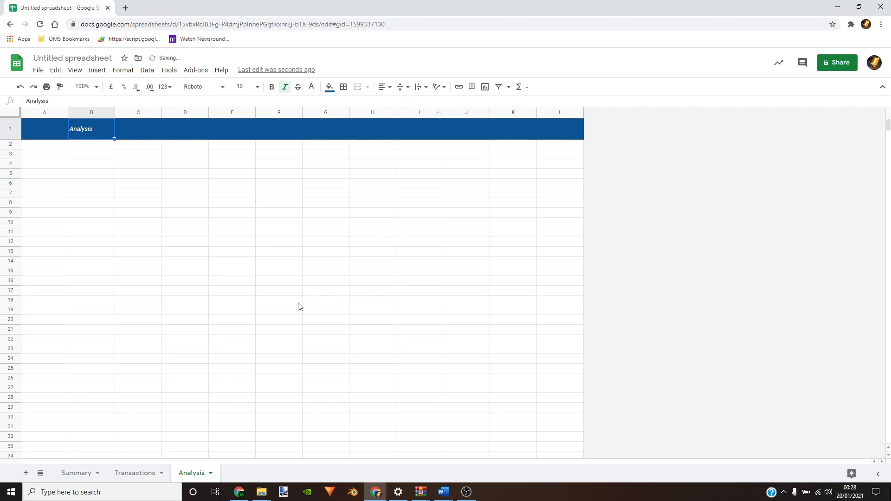
pyautogui.click(288, 185)
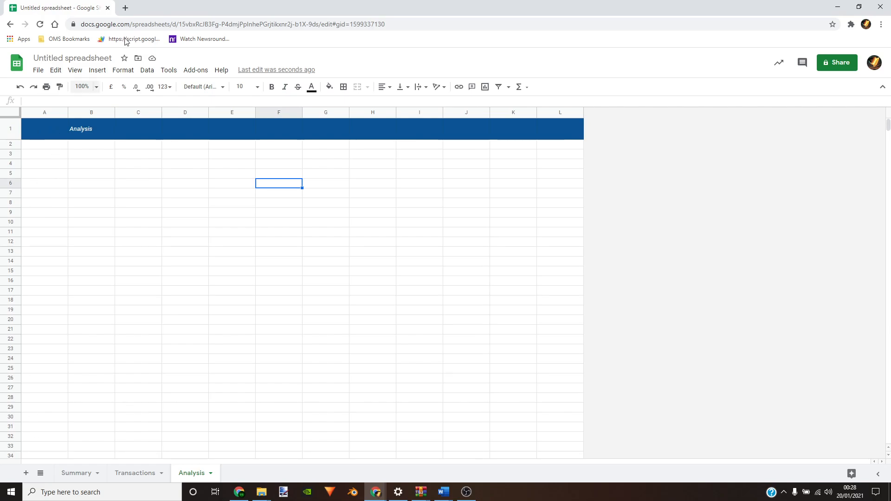
# Narrow columns A and L into slim margins on either side of the Analysis sheet
pyautogui.moveTo(67, 110); pyautogui.dragTo(34, 111)
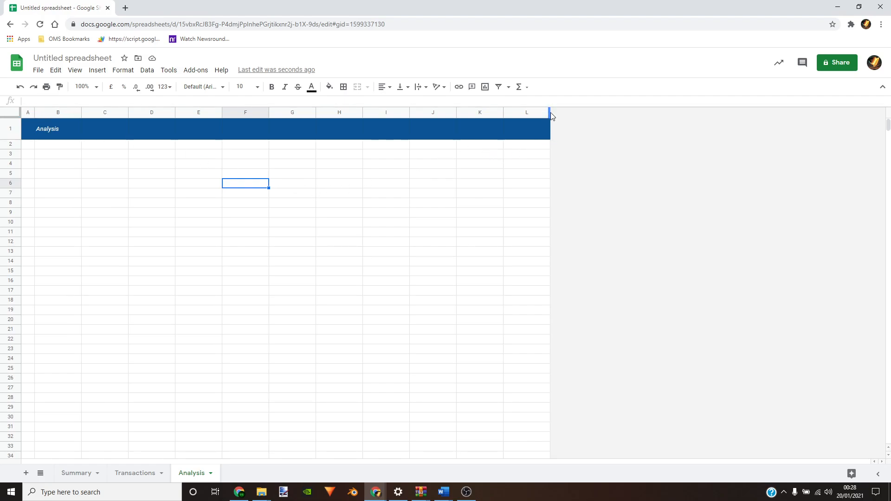
pyautogui.moveTo(550, 113); pyautogui.dragTo(514, 113)
pyautogui.click(413, 342)
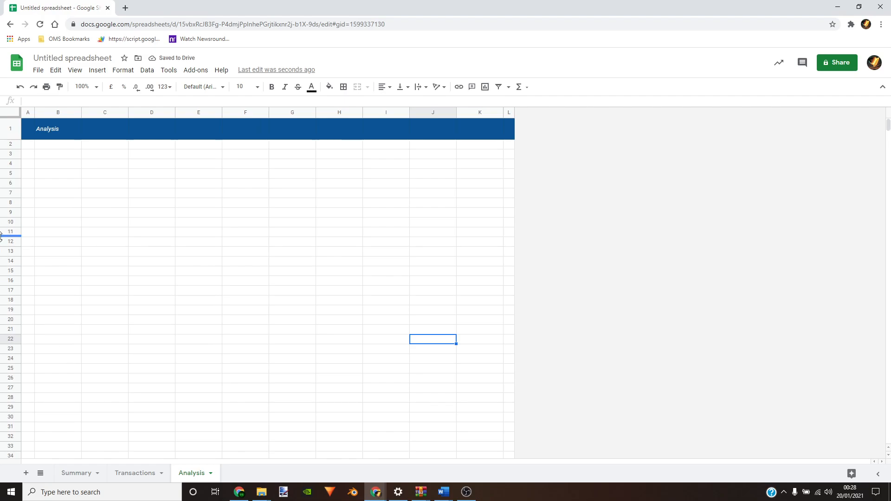
# Increase the height of row 3 to about match the blue banner row, and select cell B3
pyautogui.click(11, 155)
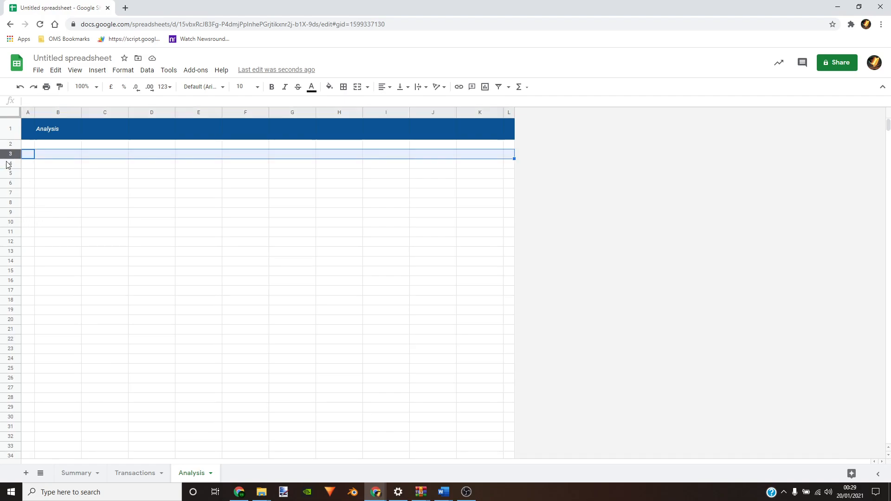
pyautogui.moveTo(9, 162); pyautogui.dragTo(9, 170)
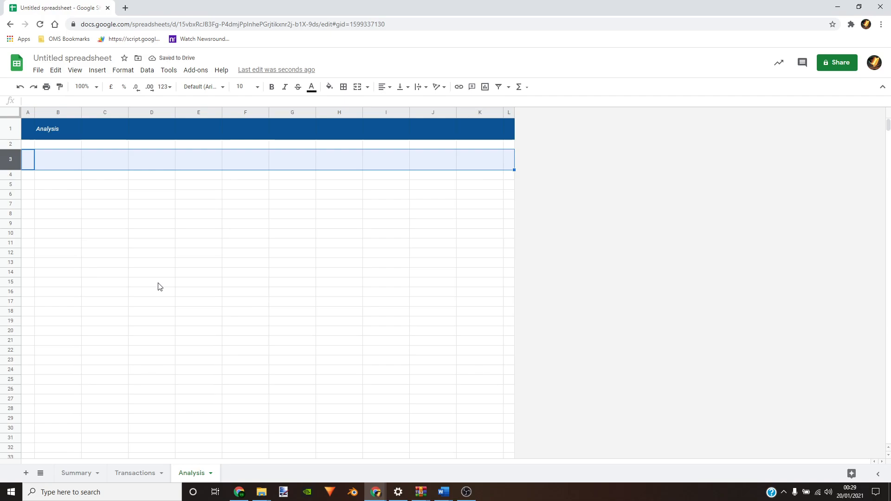
pyautogui.click(56, 168)
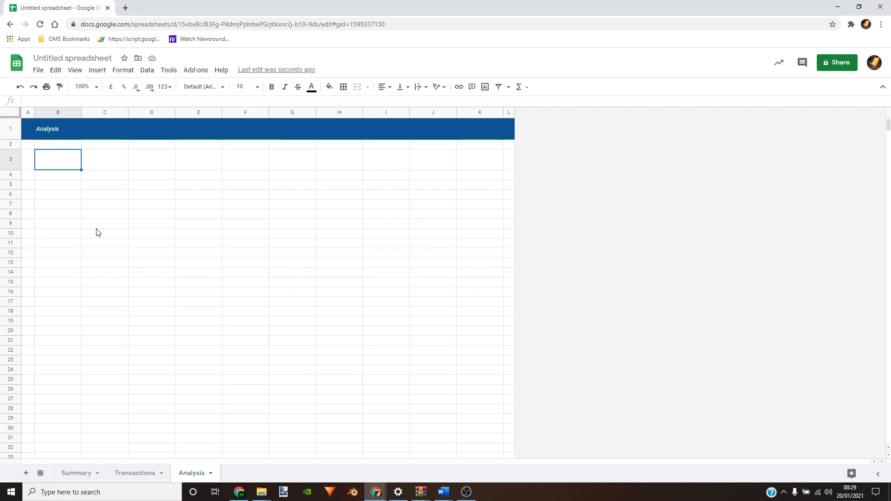
# Enter the label "Proportion of Total Expenses" in cell B3
pyautogui.write('Proportion of')
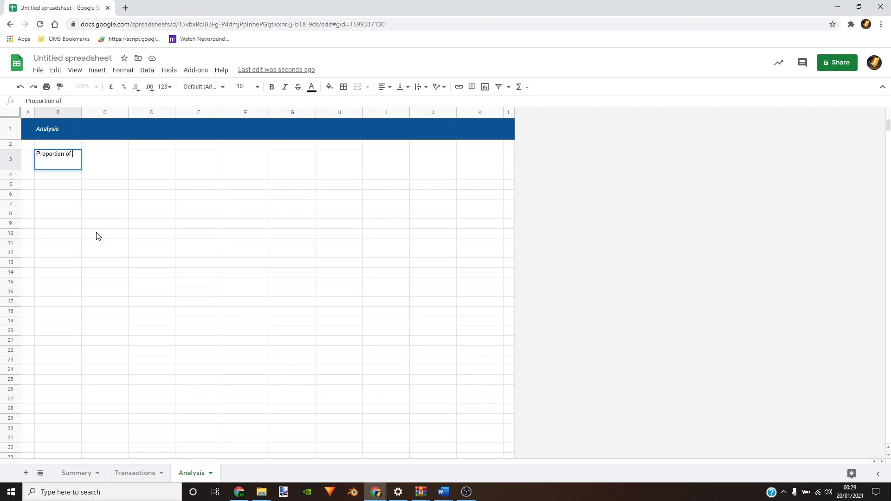
pyautogui.write(' Total Expensis')
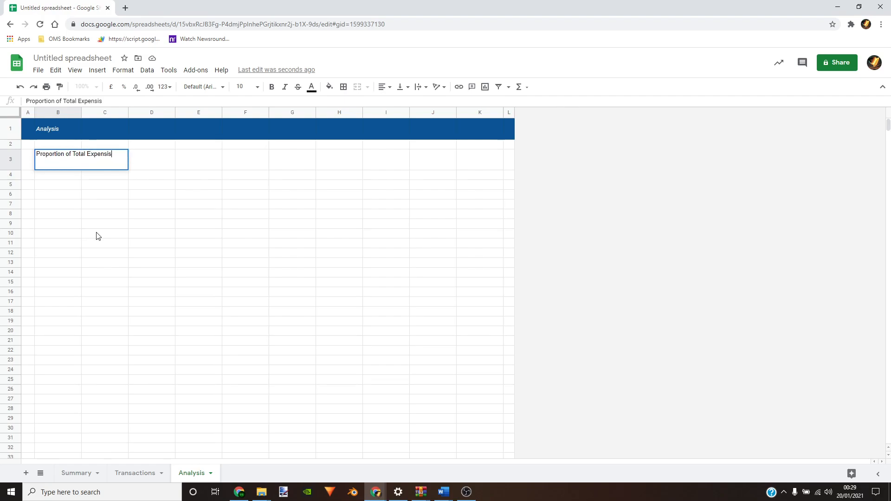
pyautogui.press('BackSpace')
pyautogui.click(88, 223)
# Wrap the text in cell B3 and align it vertically to the middle
pyautogui.click(51, 145)
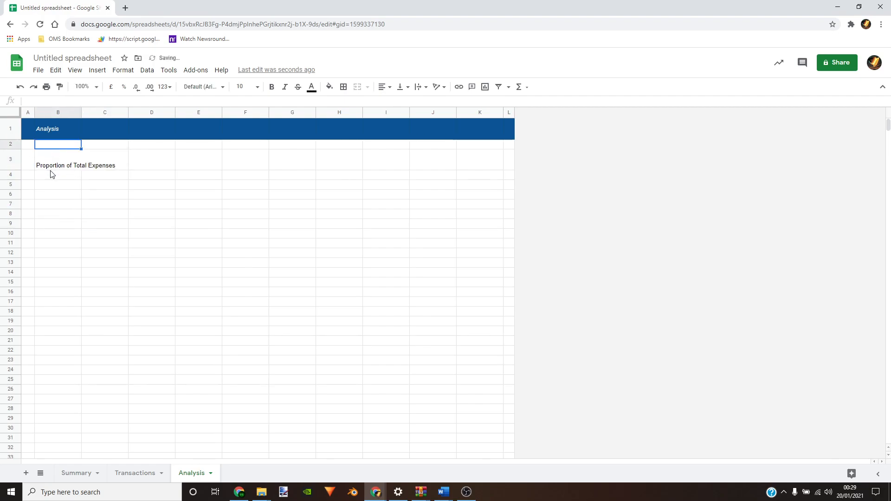
pyautogui.press('Down')
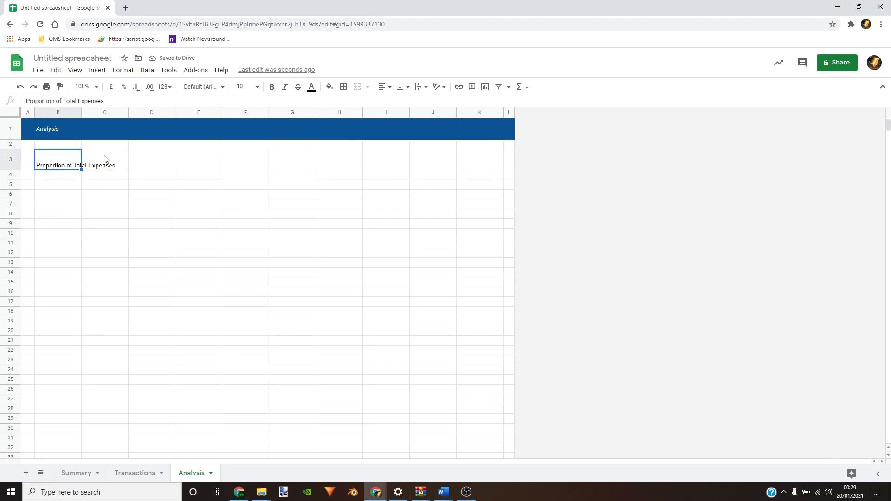
pyautogui.click(426, 89)
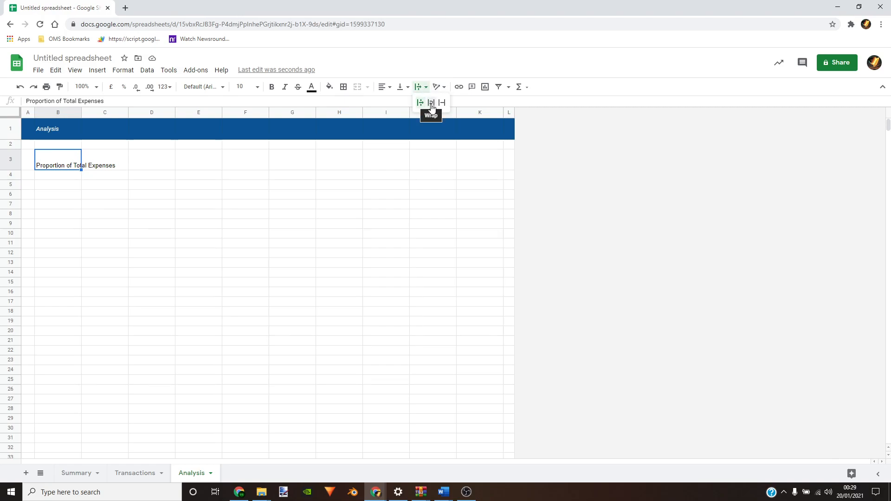
pyautogui.click(431, 106)
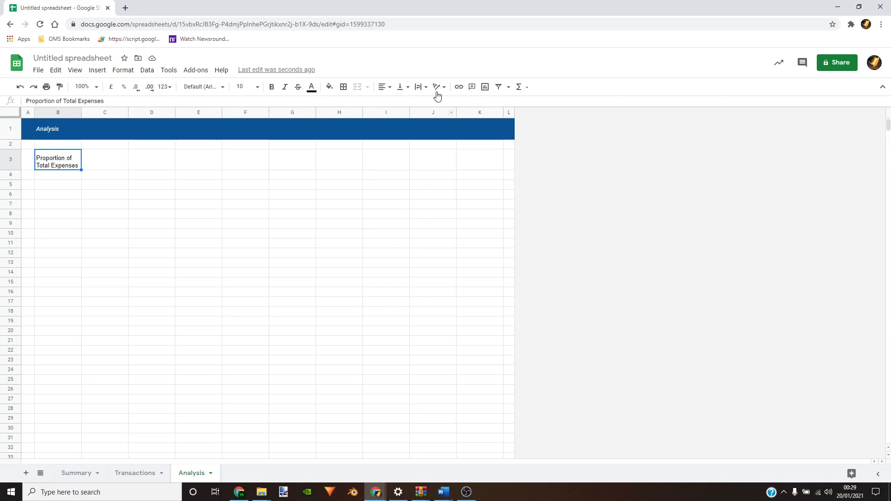
pyautogui.click(407, 88)
pyautogui.click(415, 105)
pyautogui.click(70, 224)
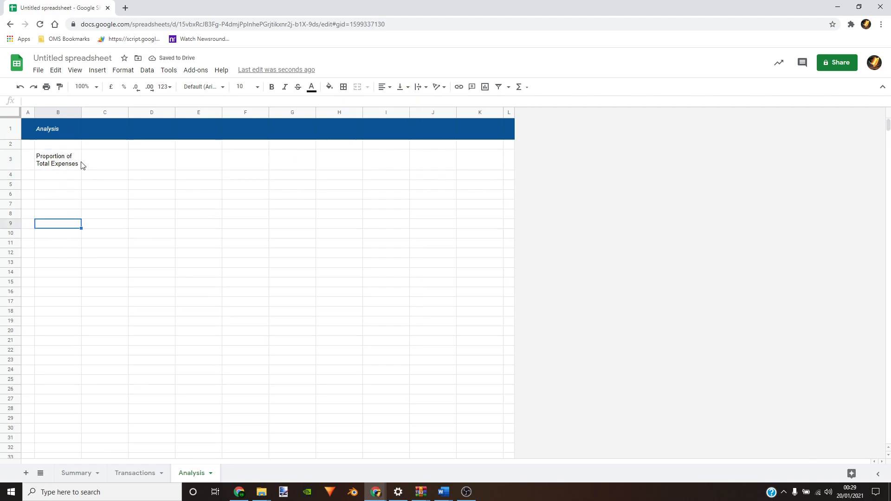
# Enter the label "Proportion of Total Income" in cell G3
pyautogui.click(115, 167)
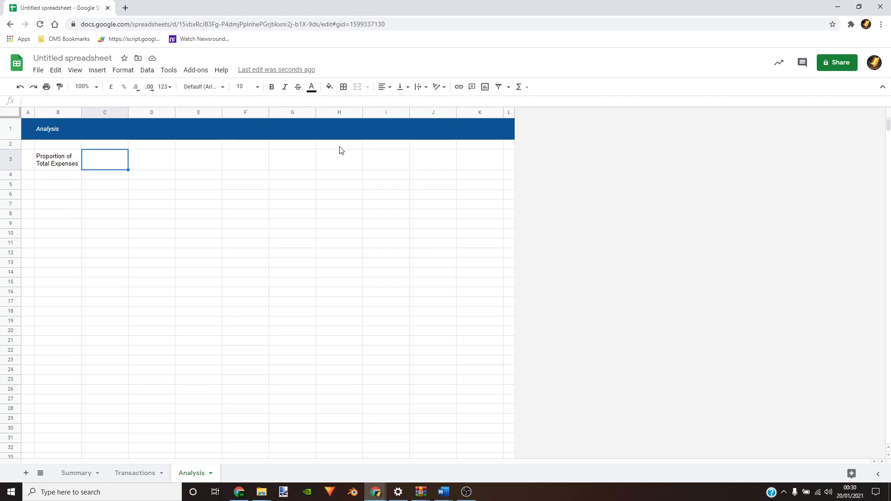
pyautogui.click(289, 148)
pyautogui.click(291, 167)
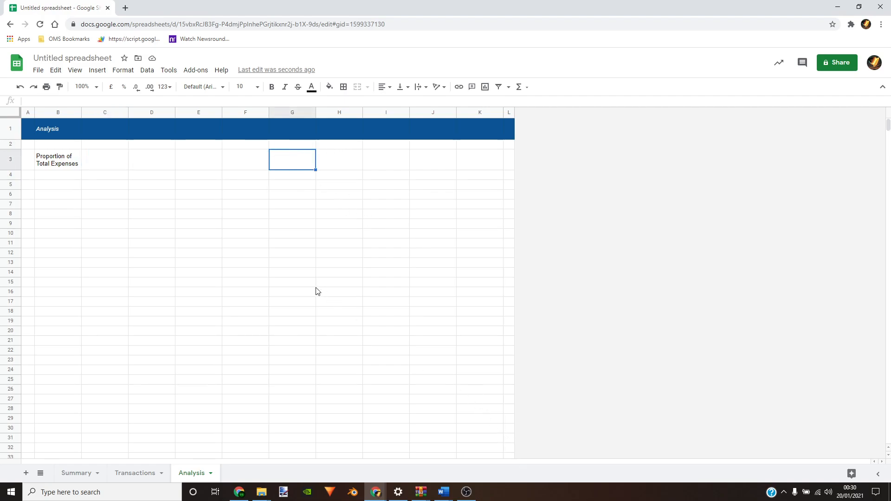
pyautogui.write('Proportion of')
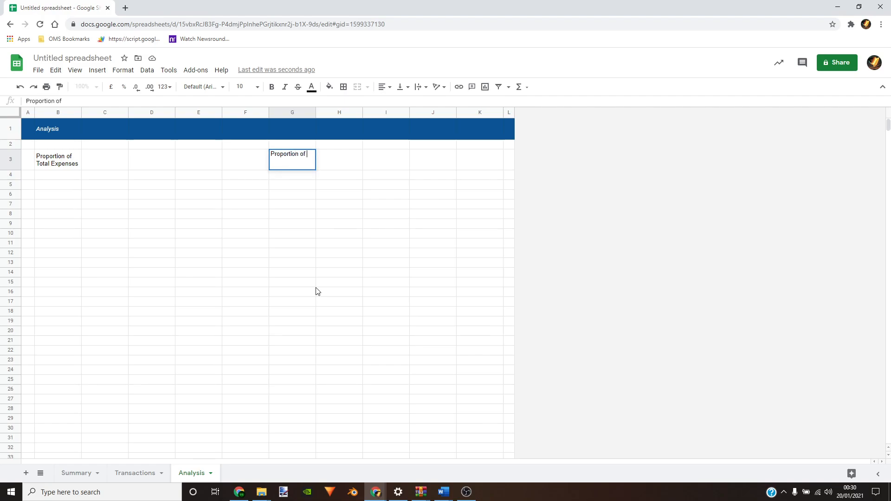
pyautogui.write(' Total Income')
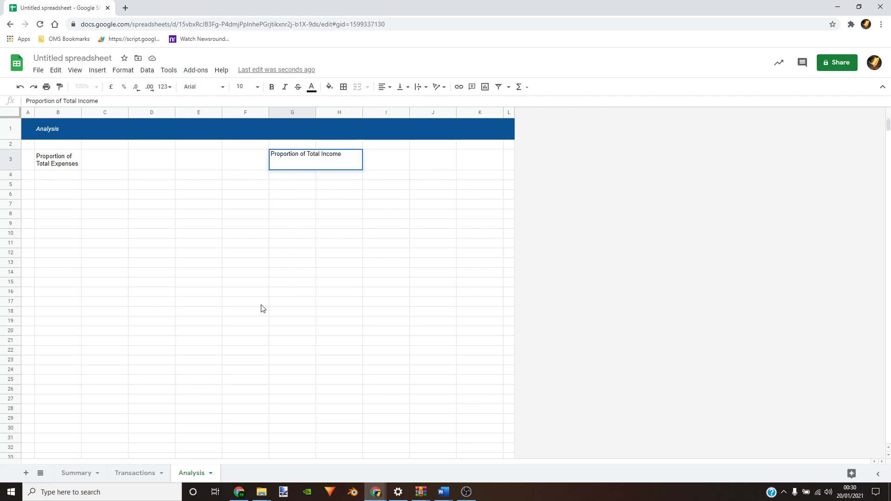
pyautogui.click(240, 314)
# Align cell G3 vertically to the middle and wrap its text
pyautogui.click(293, 168)
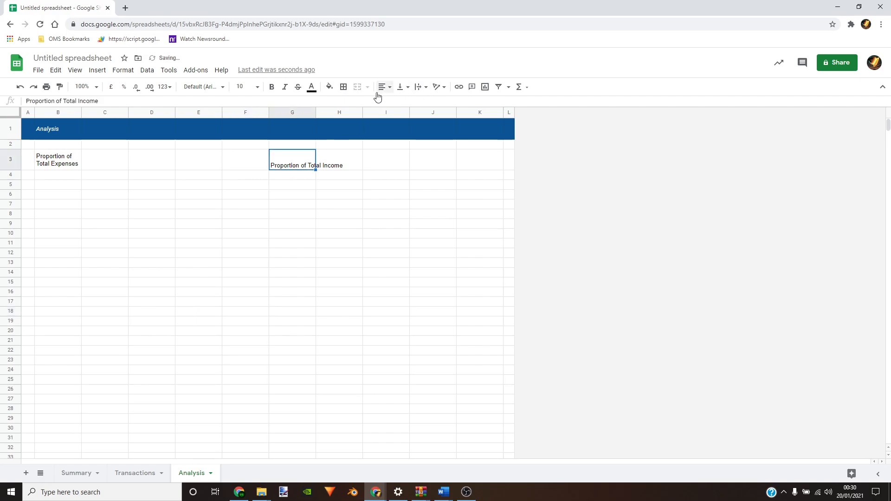
pyautogui.click(407, 88)
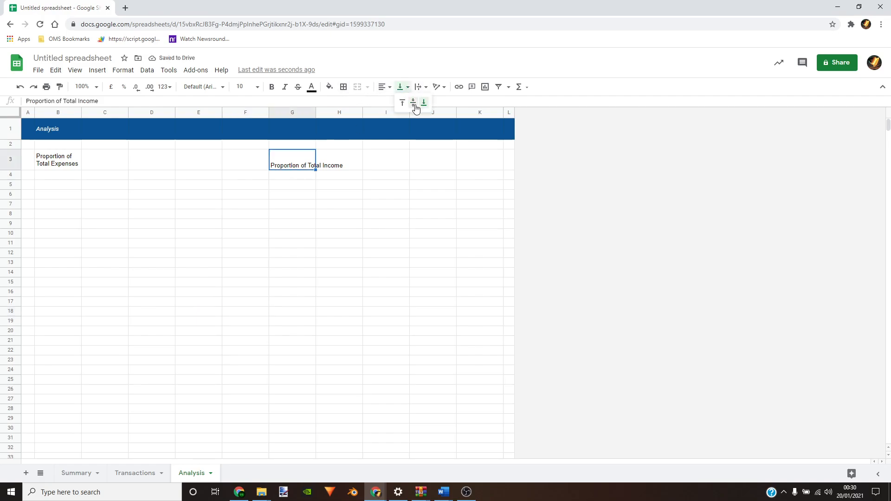
pyautogui.click(413, 102)
pyautogui.click(420, 88)
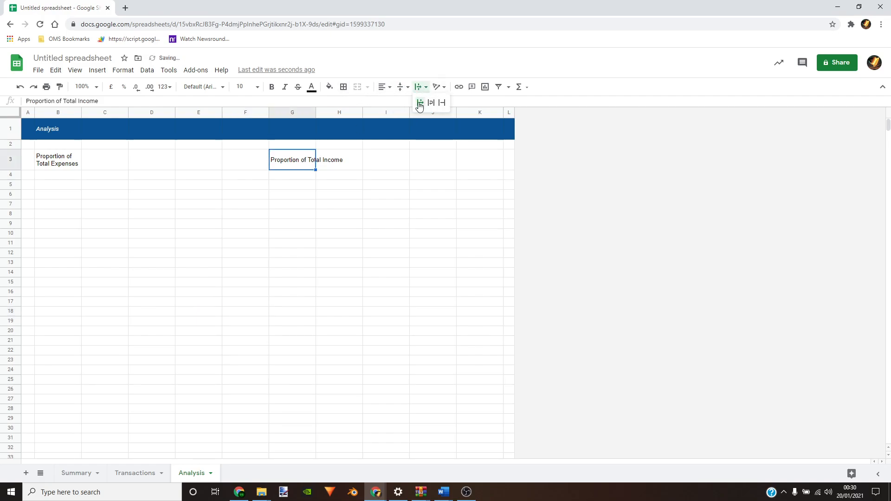
pyautogui.click(433, 105)
pyautogui.click(395, 245)
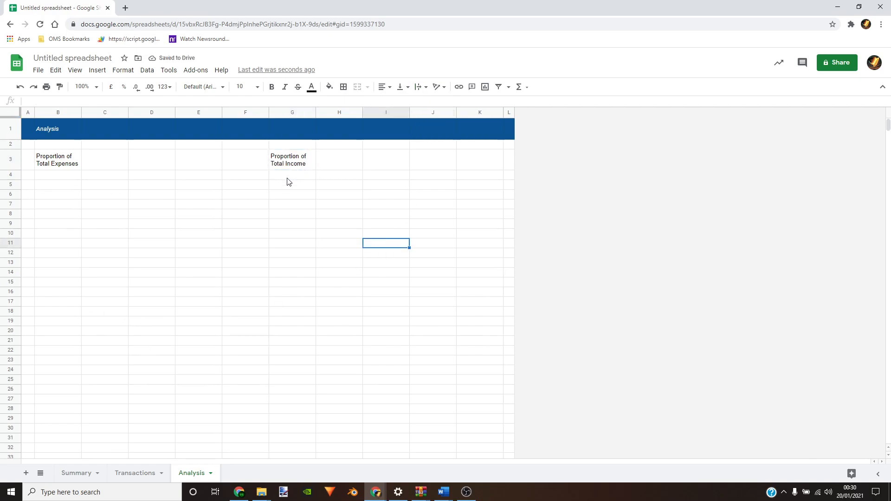
# Copy the orange "Expenses" heading from cell B2 of the Transactions sheet into cell B5 of the Analysis sheet
pyautogui.click(42, 185)
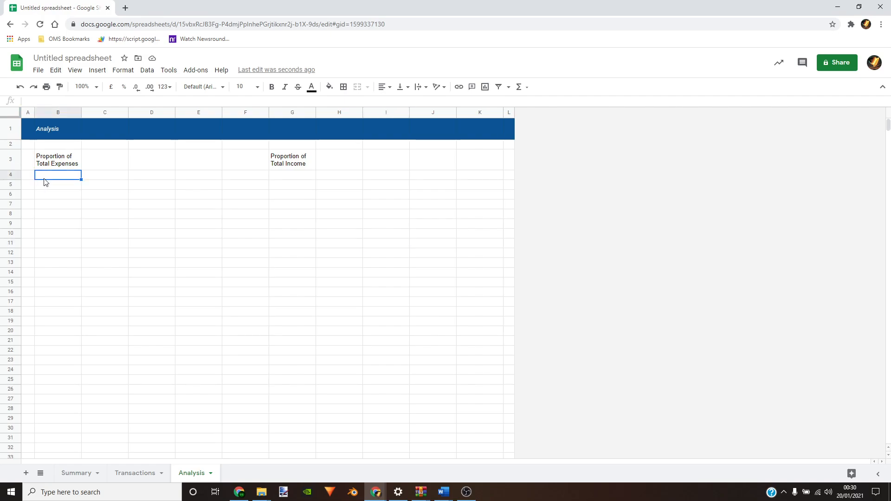
pyautogui.click(141, 471)
pyautogui.click(69, 162)
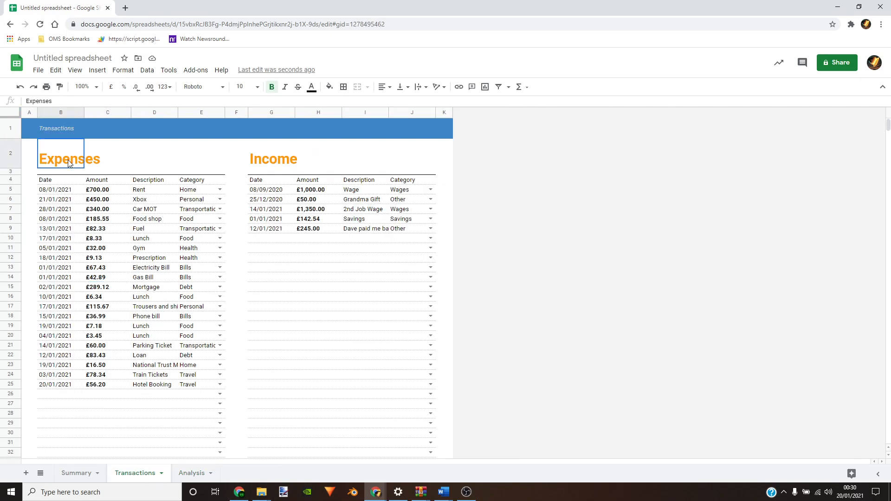
pyautogui.rightClick(68, 160)
pyautogui.click(76, 163)
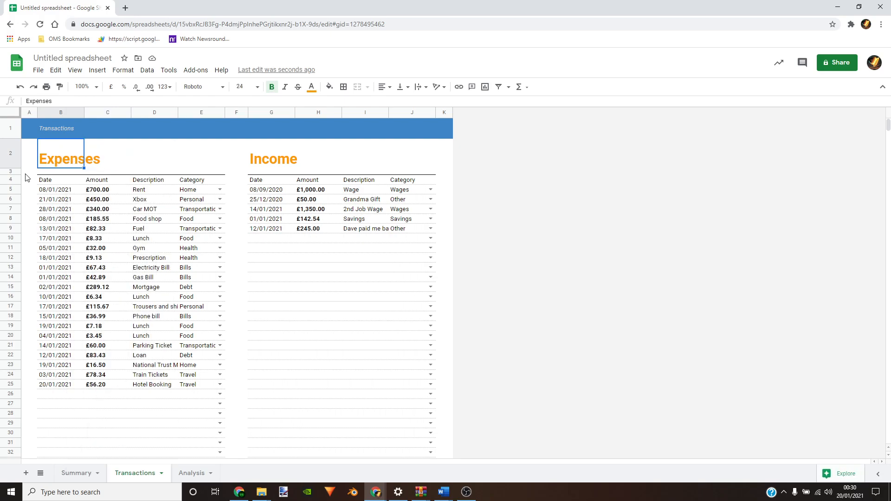
pyautogui.rightClick(57, 155)
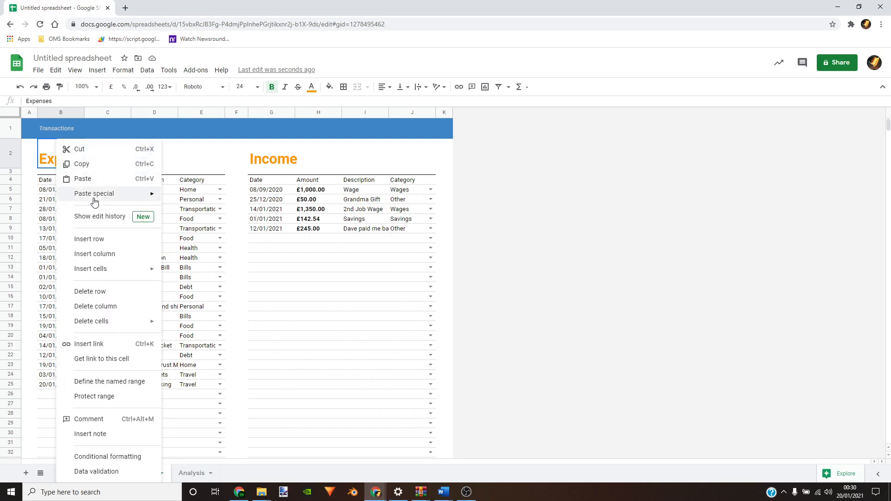
pyautogui.click(92, 170)
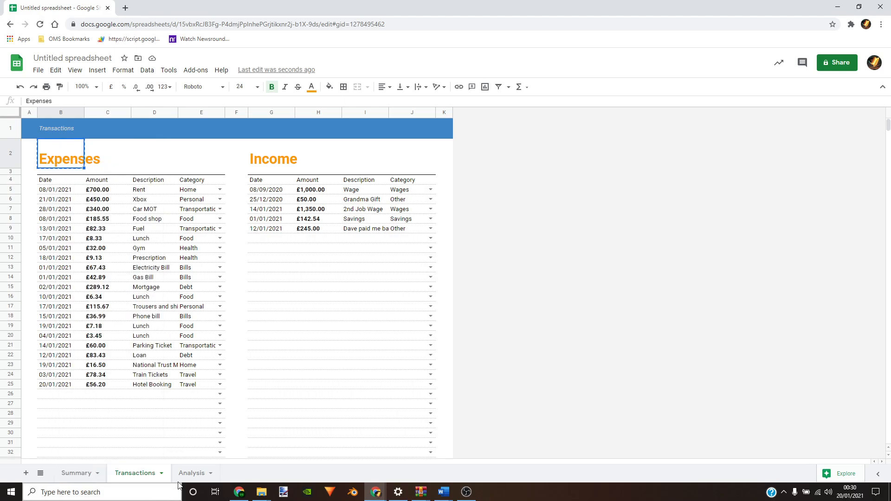
pyautogui.click(200, 471)
pyautogui.rightClick(57, 185)
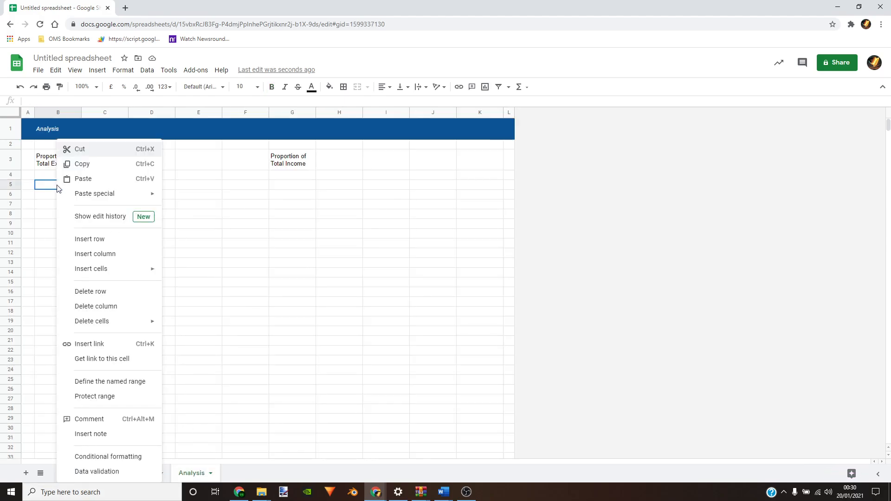
pyautogui.click(96, 183)
pyautogui.click(160, 284)
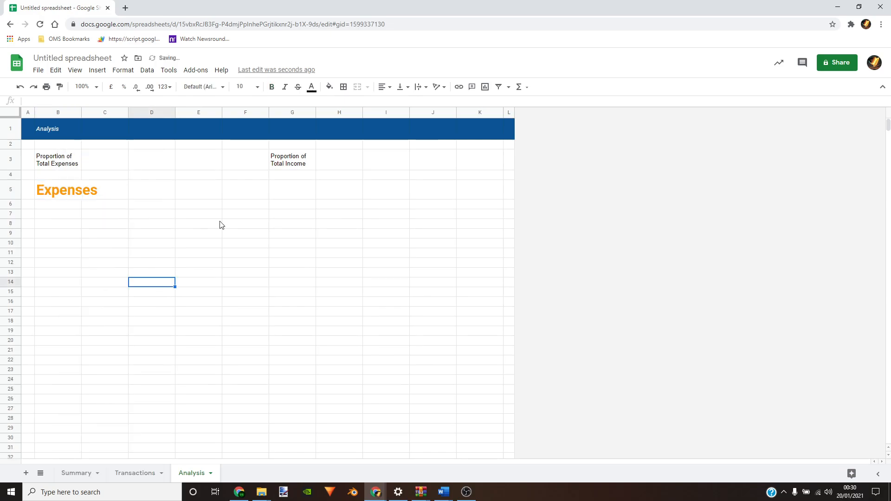
# Copy the "Income" heading from cell G2 of the Transactions sheet into cell G5 of the Analysis sheet
pyautogui.click(125, 473)
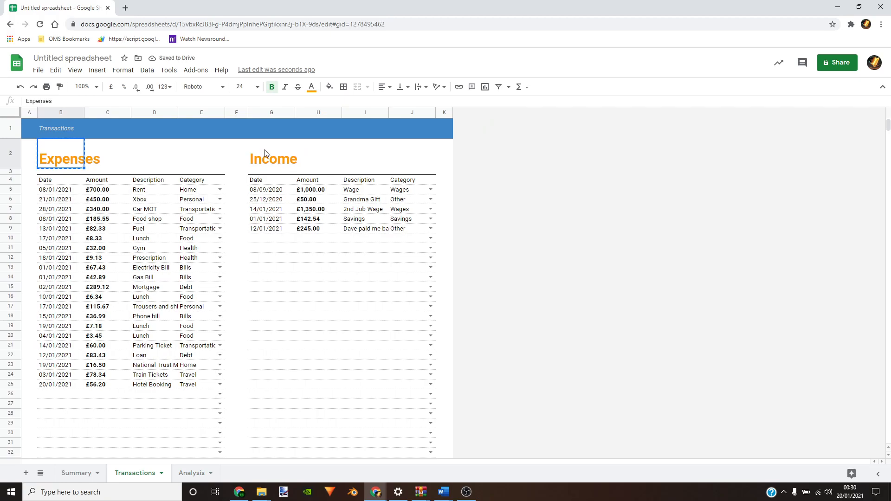
pyautogui.click(271, 165)
pyautogui.rightClick(272, 169)
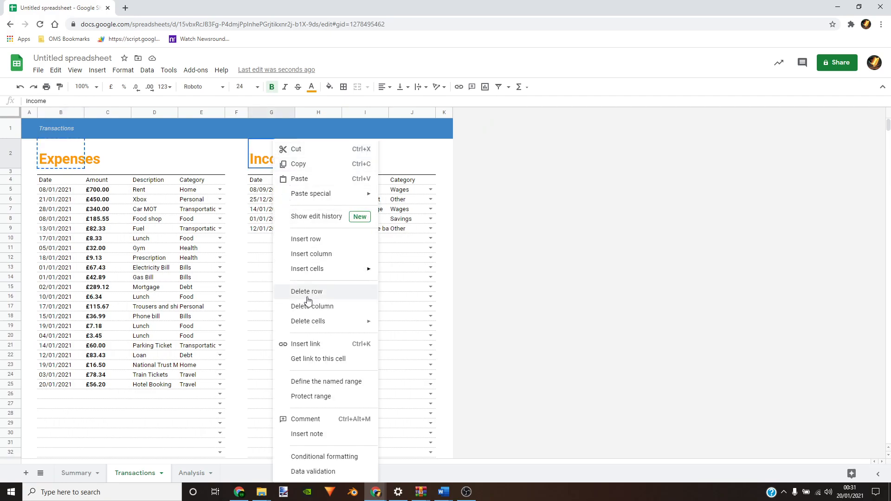
pyautogui.click(297, 165)
pyautogui.click(191, 473)
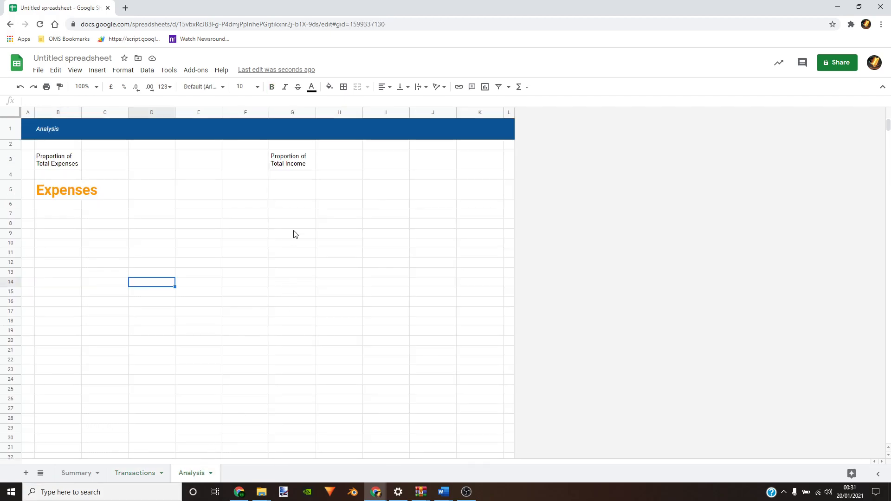
pyautogui.click(293, 195)
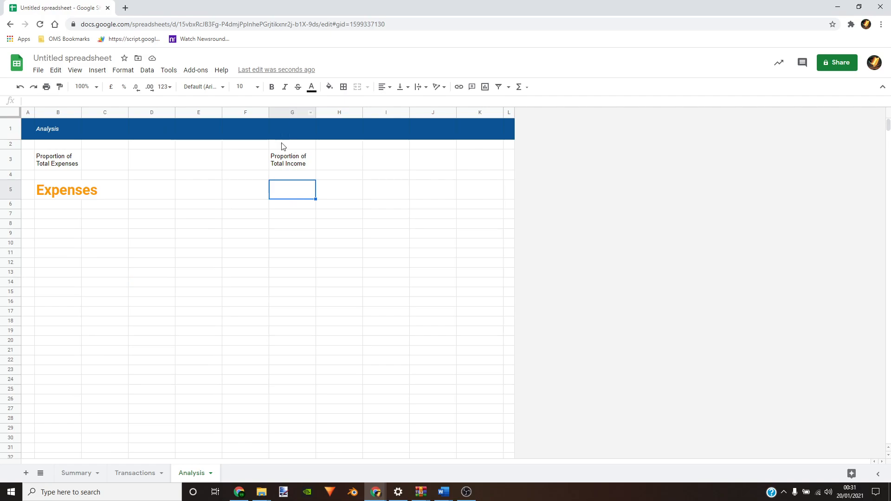
pyautogui.rightClick(297, 195)
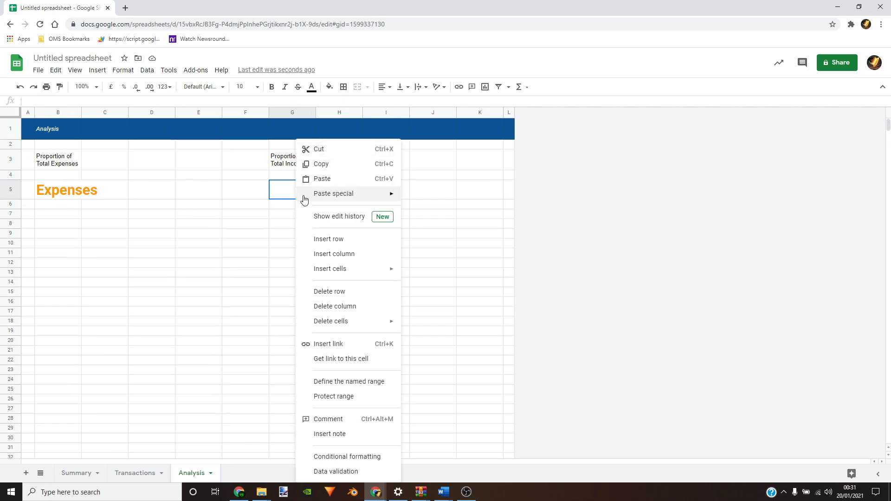
pyautogui.click(320, 178)
pyautogui.click(288, 293)
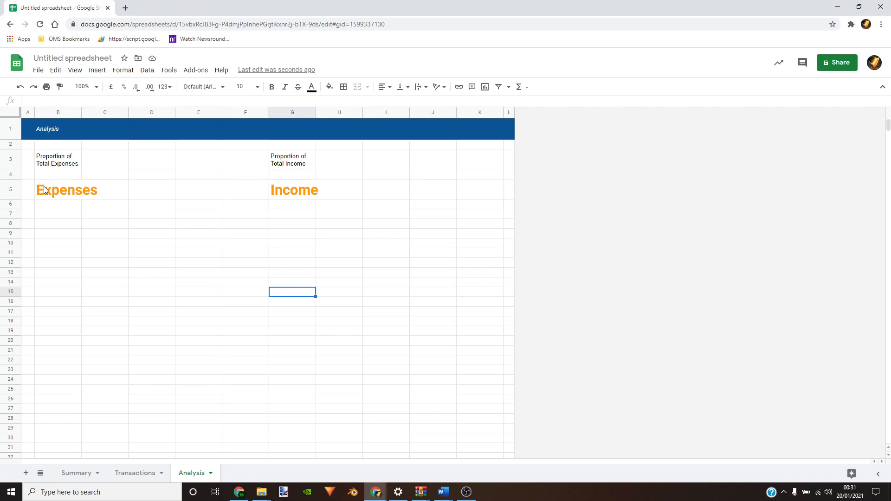
# Reduce the height of row 6 and add a bottom border across cells B6 to K6
pyautogui.moveTo(10, 208)
pyautogui.mouseDown()
pyautogui.moveTo(201, 201)
pyautogui.moveTo(236, 213)
pyautogui.moveTo(220, 210)
pyautogui.moveTo(492, 195)
pyautogui.moveTo(487, 205)
pyautogui.mouseUp()
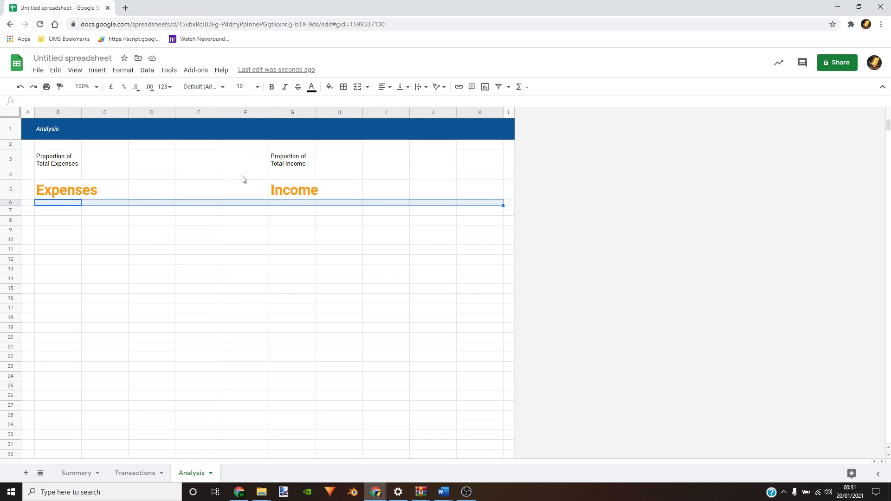
pyautogui.click(344, 88)
pyautogui.click(385, 119)
pyautogui.click(296, 240)
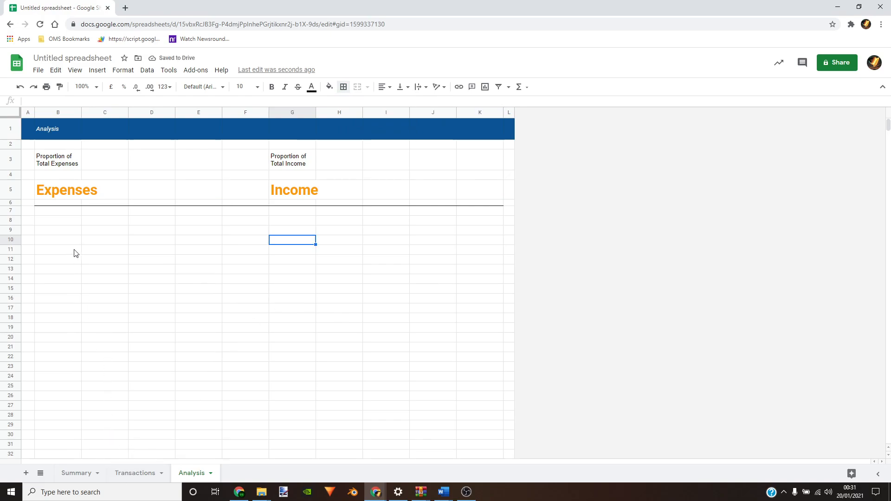
# Slightly reduce the height of row 7, just below the border line
pyautogui.click(44, 215)
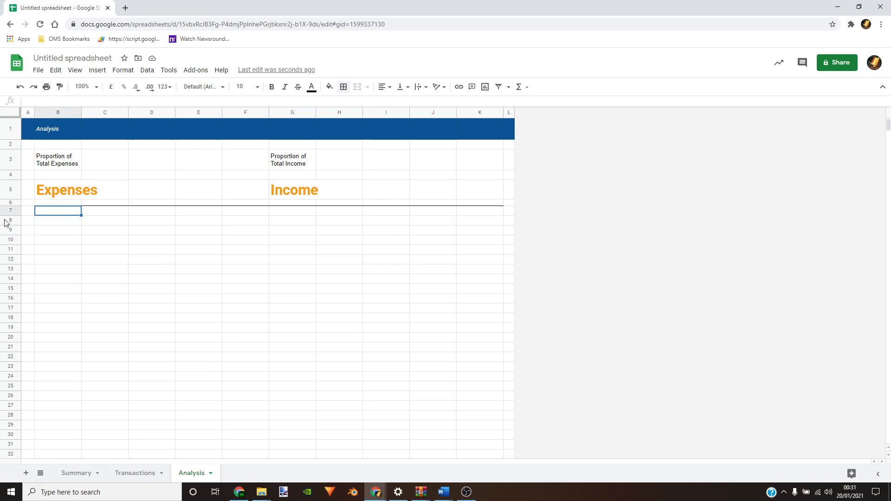
pyautogui.moveTo(8, 215); pyautogui.dragTo(10, 212)
pyautogui.click(37, 249)
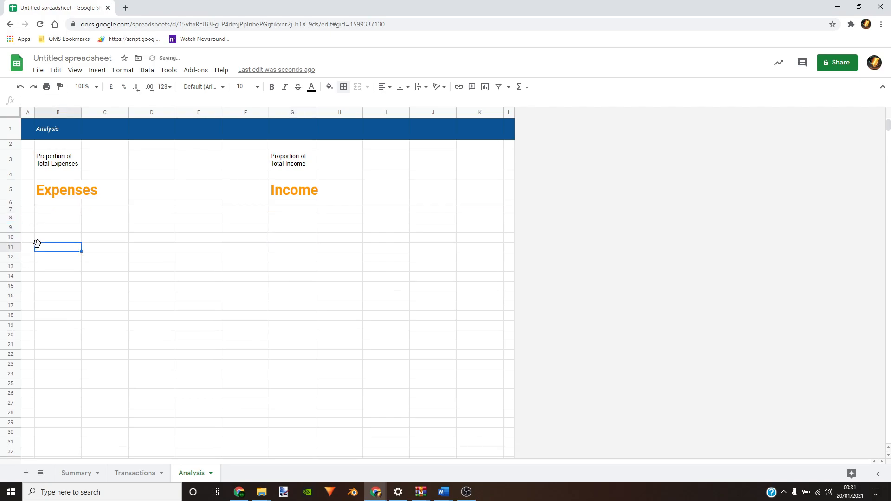
# Enter the label "Expenses Category" in cell B8 of the Analysis sheet
pyautogui.click(47, 222)
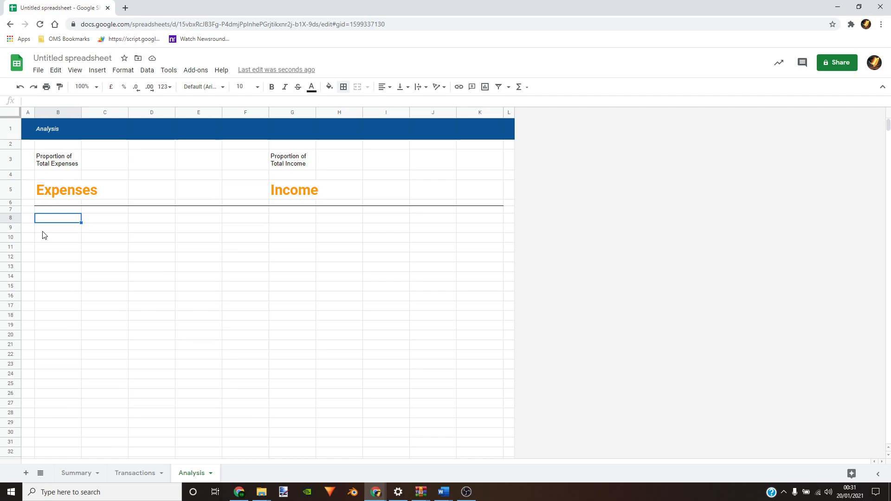
pyautogui.write('Expenses ')
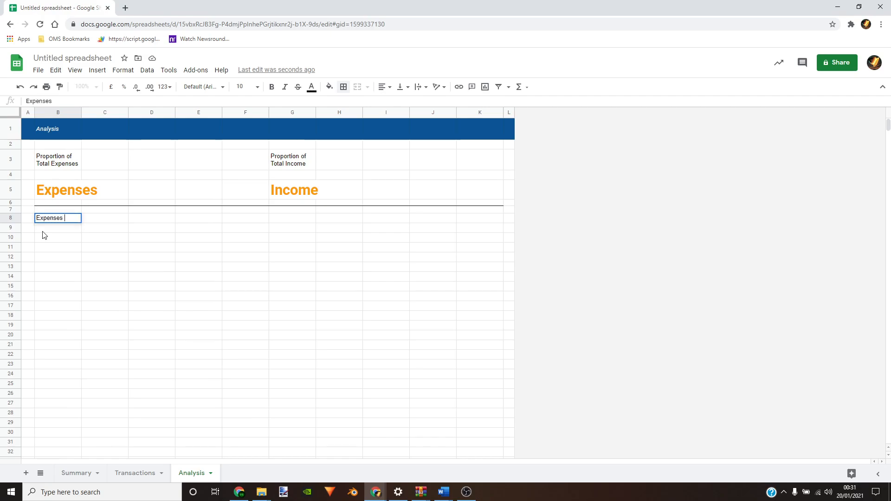
pyautogui.write('Catagory')
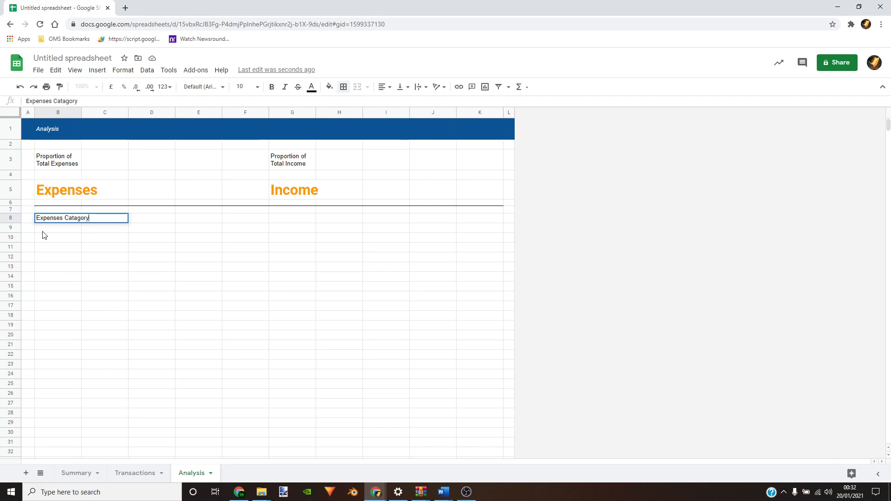
pyautogui.press('BackSpace')
pyautogui.write('e')
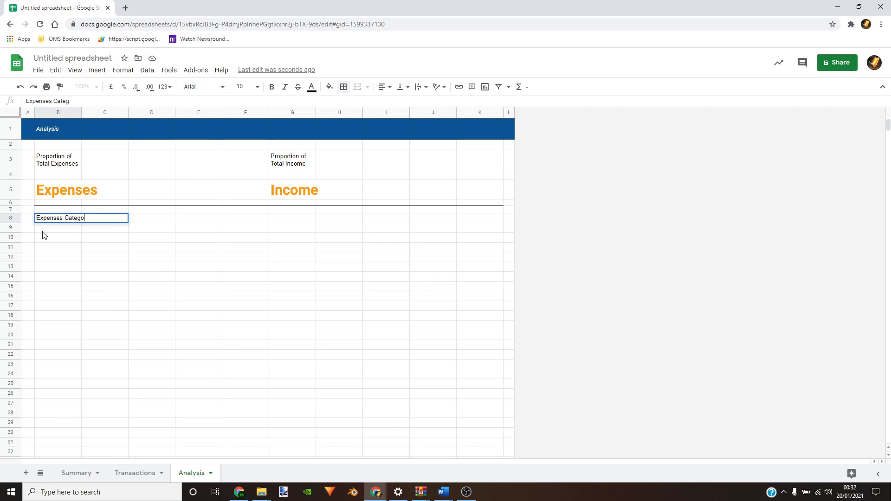
pyautogui.press('Return')
pyautogui.press('Up')
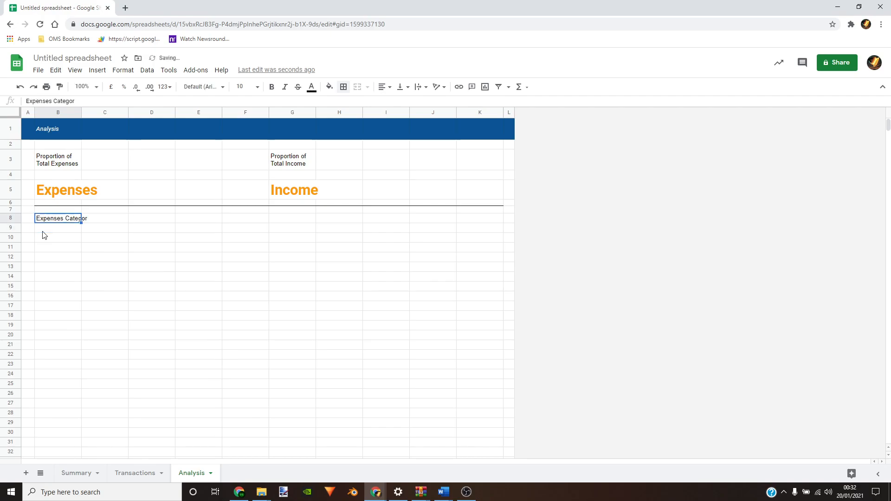
pyautogui.click(83, 99)
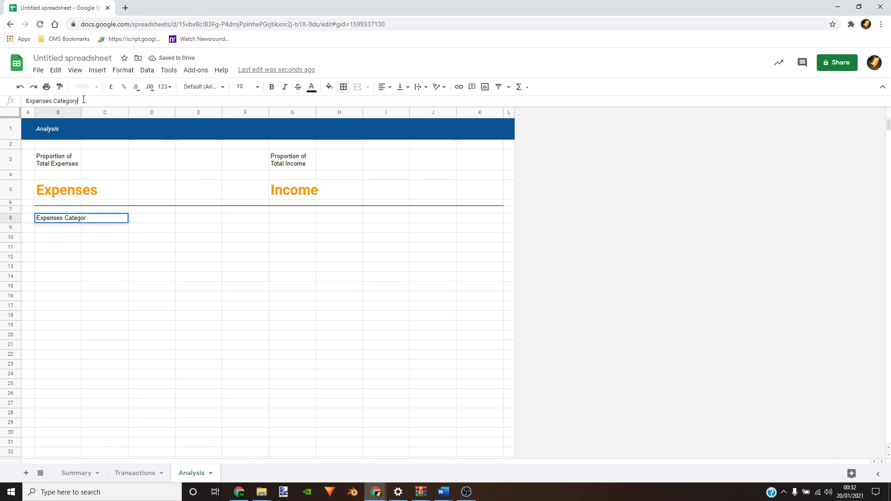
pyautogui.press('Return')
pyautogui.press('Up')
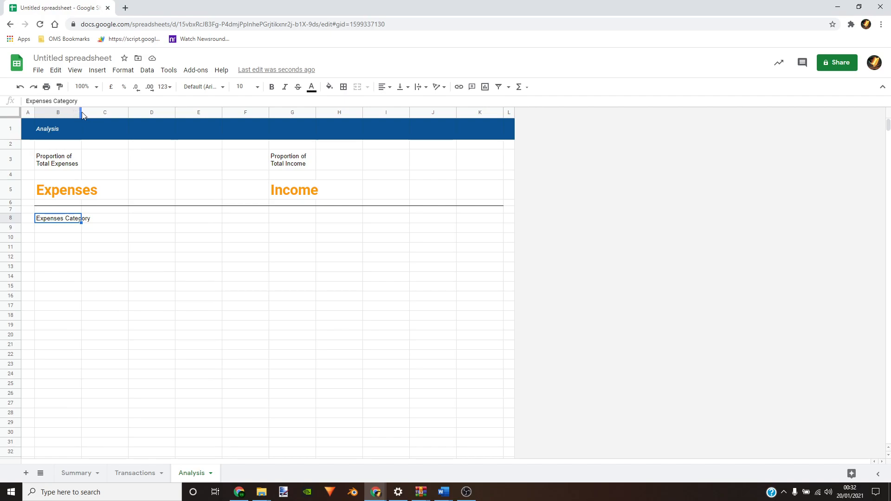
# Widen column B to about twice its width so the expense labels fit on one line
pyautogui.moveTo(82, 112); pyautogui.dragTo(129, 127)
pyautogui.moveTo(127, 123); pyautogui.dragTo(128, 123)
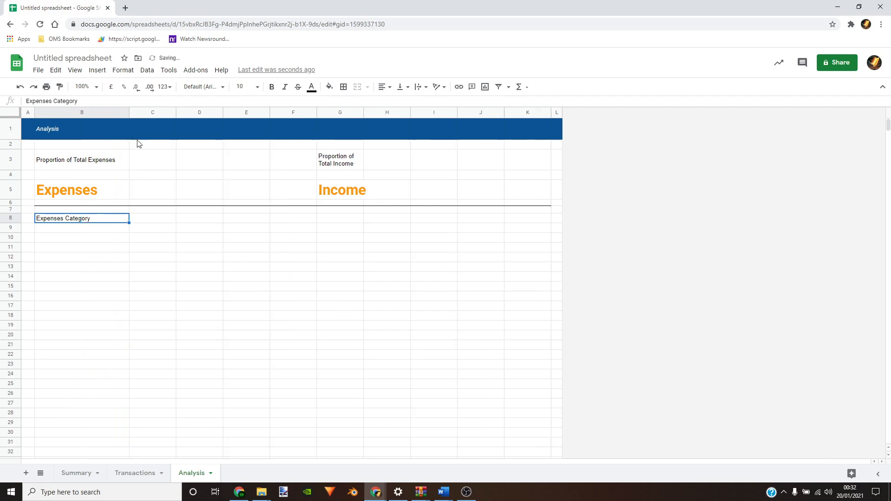
pyautogui.click(226, 297)
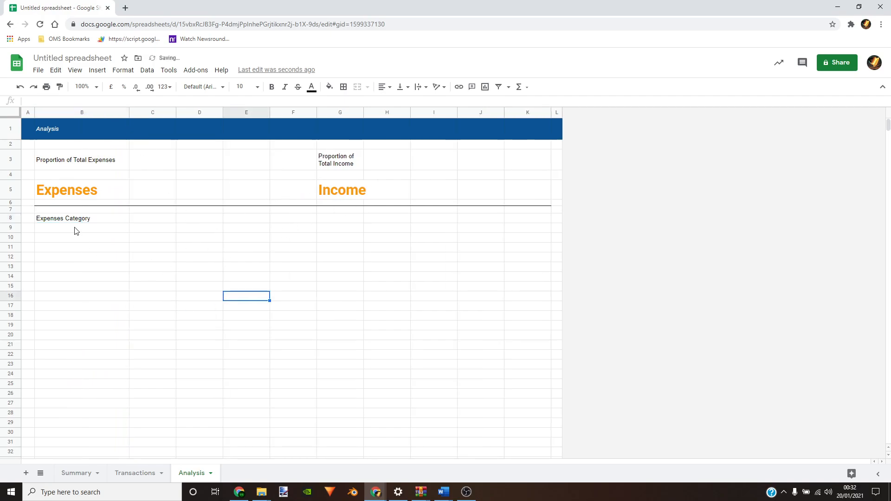
# Enter the label "Income Category" in cell G8
pyautogui.click(344, 220)
pyautogui.write('Income Category')
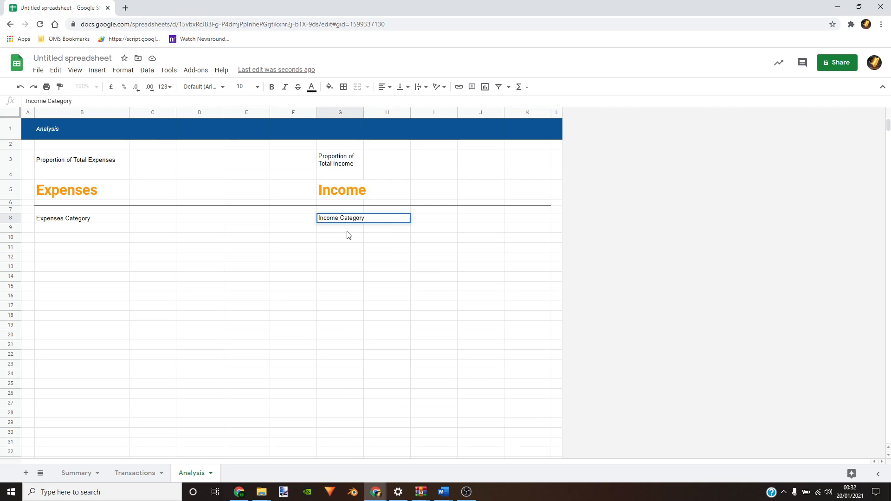
pyautogui.click(434, 306)
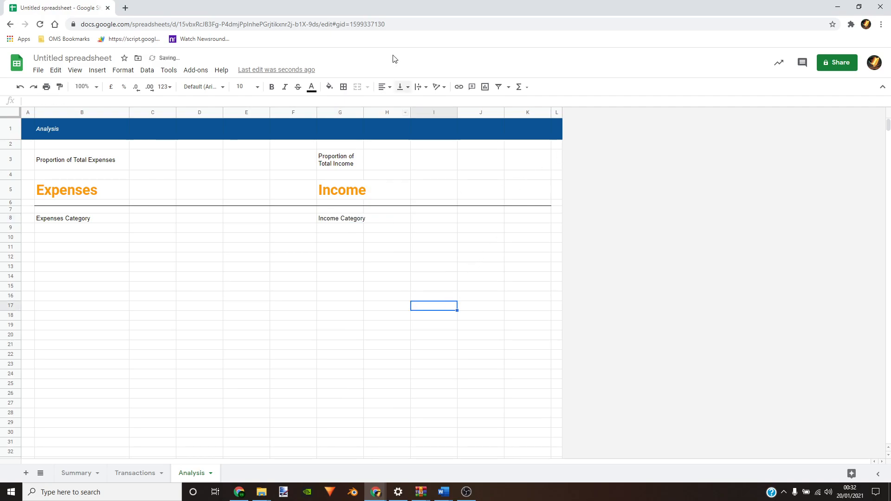
# Widen column G to about the same width as column B so the income labels fit
pyautogui.click(359, 114)
pyautogui.click(368, 113)
pyautogui.moveTo(363, 111); pyautogui.dragTo(410, 108)
pyautogui.click(534, 279)
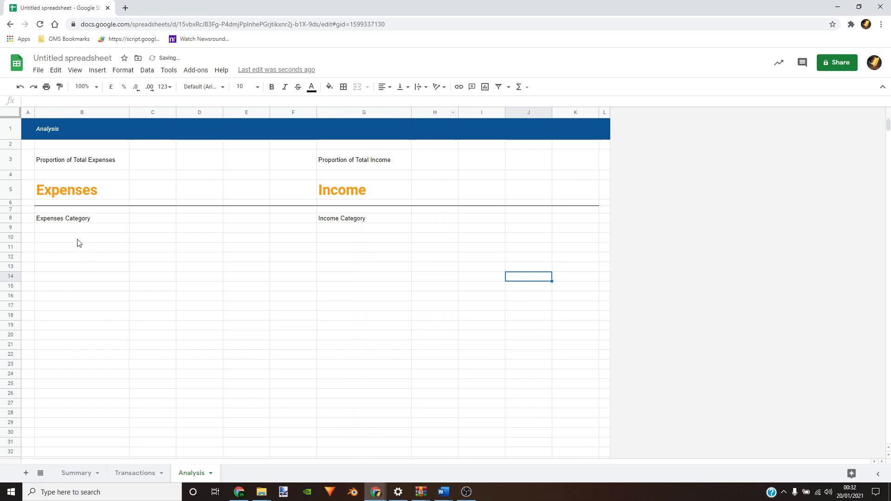
# Add a dropdown to cell C8 listing the expense categories from Summary!B20:B30, with invalid data rejected
pyautogui.click(161, 221)
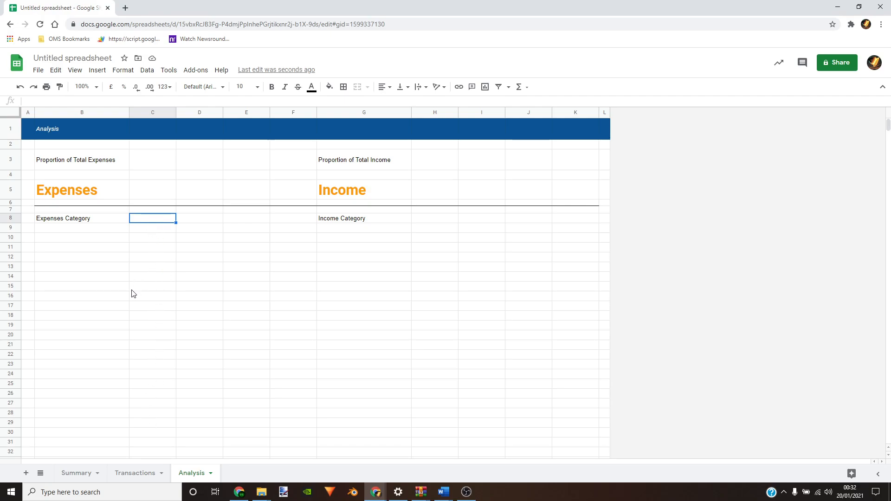
pyautogui.click(140, 473)
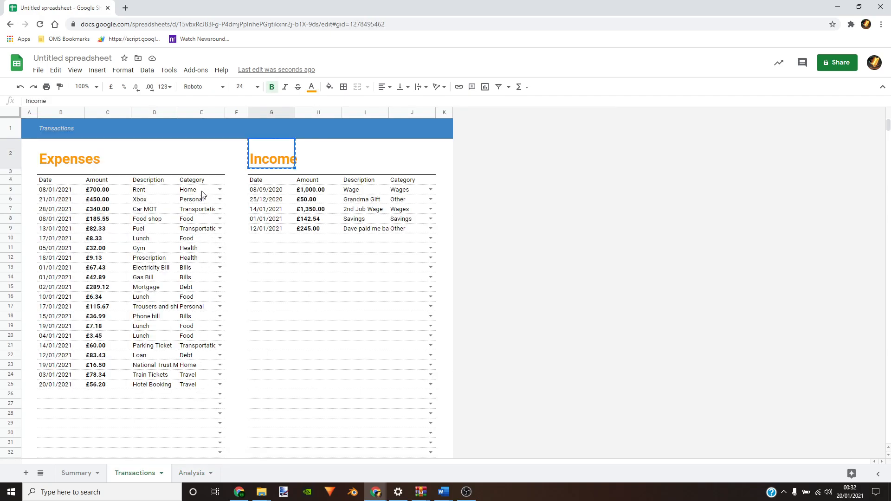
pyautogui.click(192, 473)
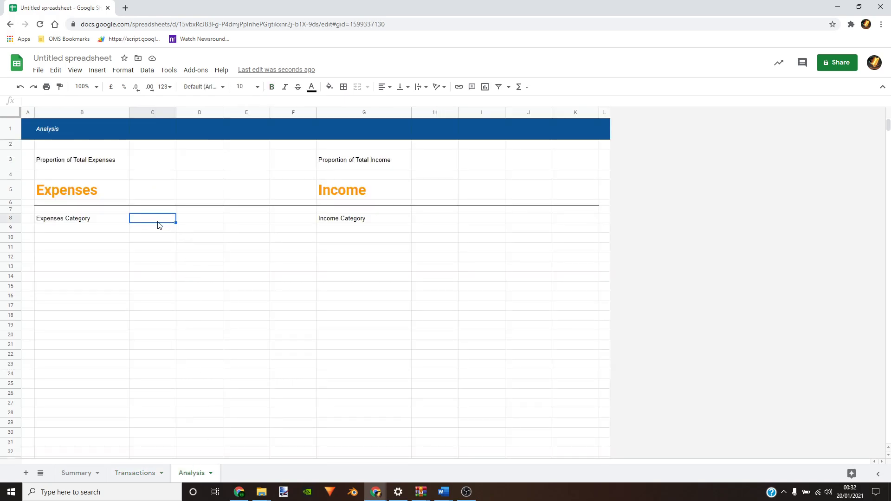
pyautogui.click(147, 71)
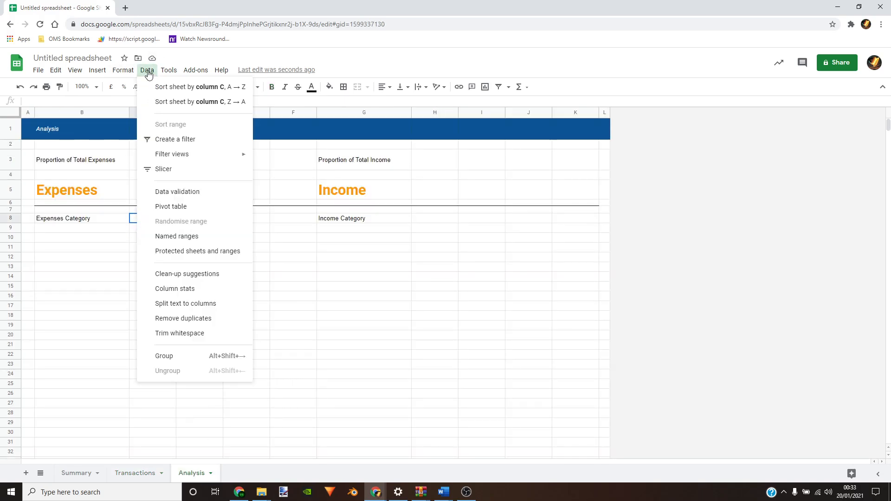
pyautogui.click(179, 192)
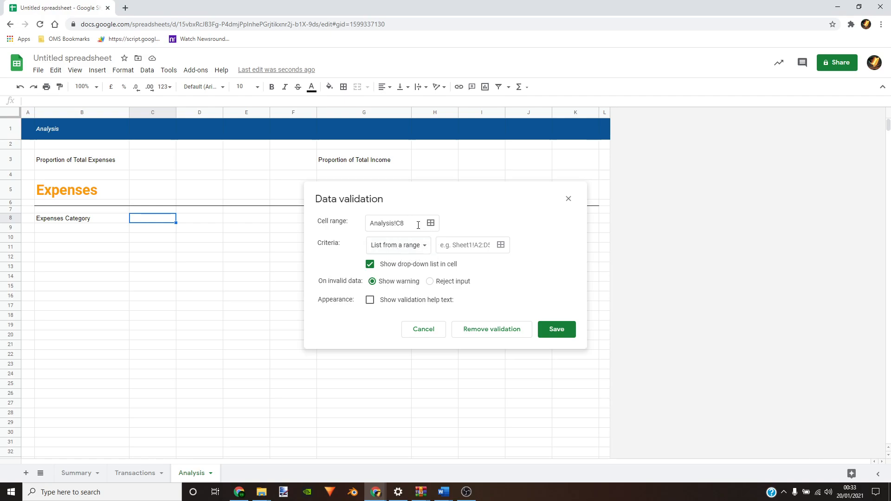
pyautogui.click(503, 249)
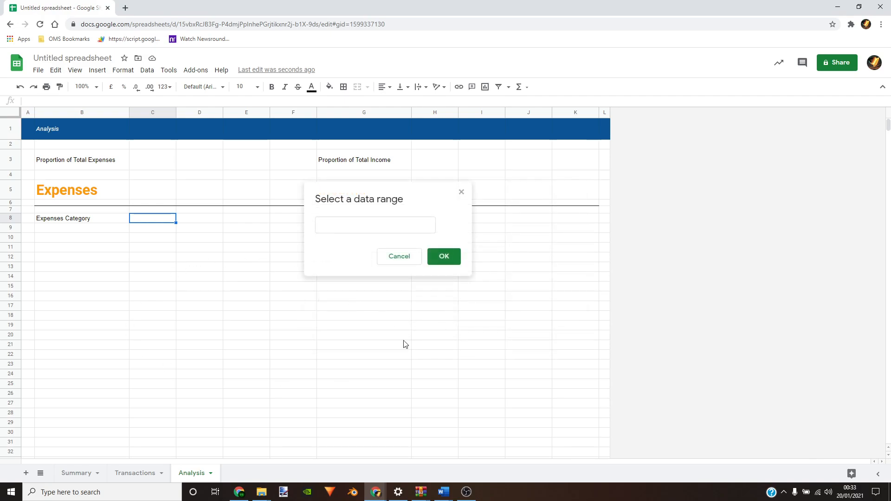
pyautogui.click(77, 474)
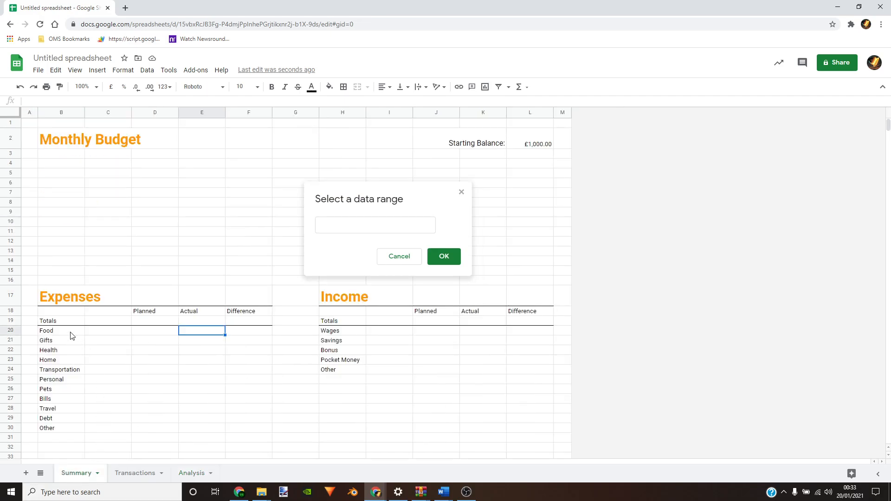
pyautogui.moveTo(67, 332); pyautogui.dragTo(62, 431)
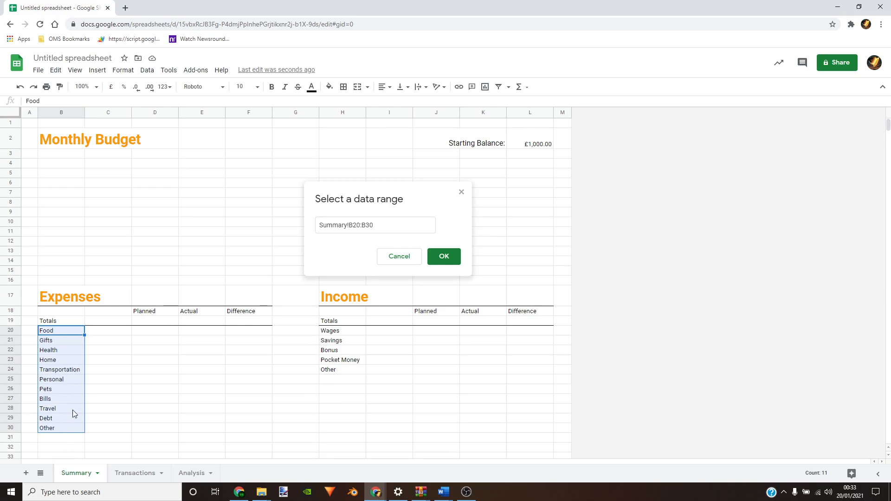
pyautogui.click(444, 257)
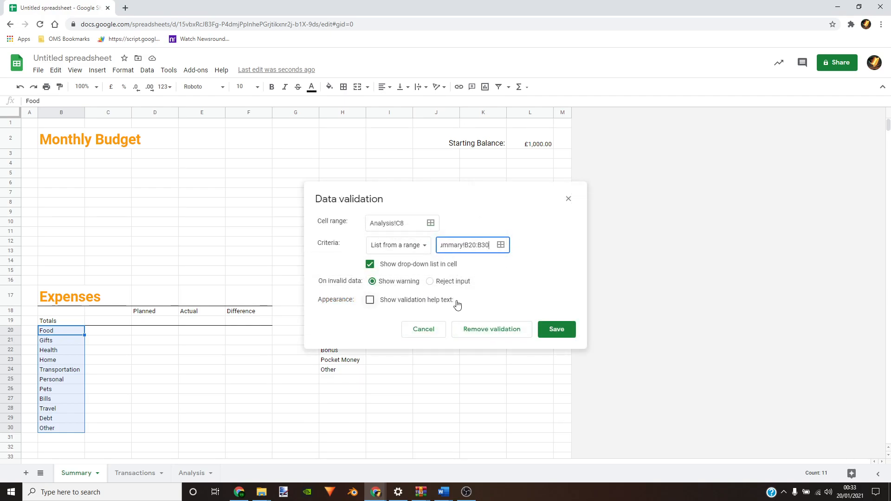
pyautogui.click(430, 282)
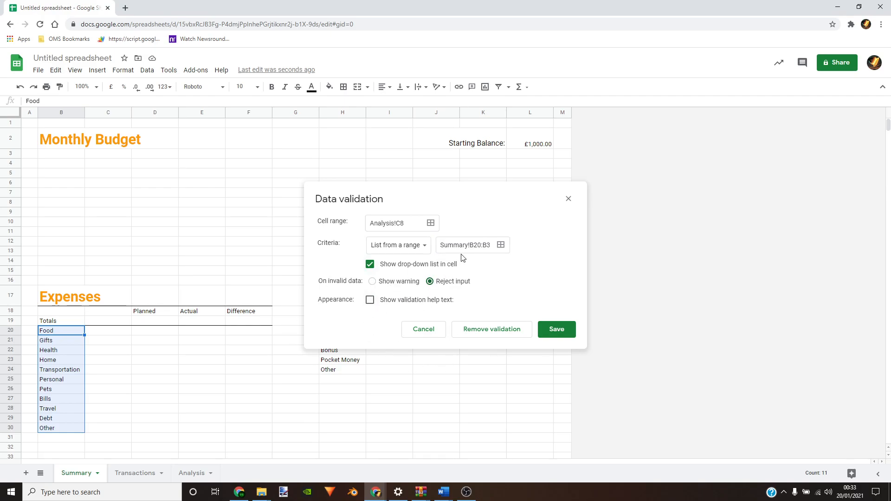
pyautogui.click(559, 330)
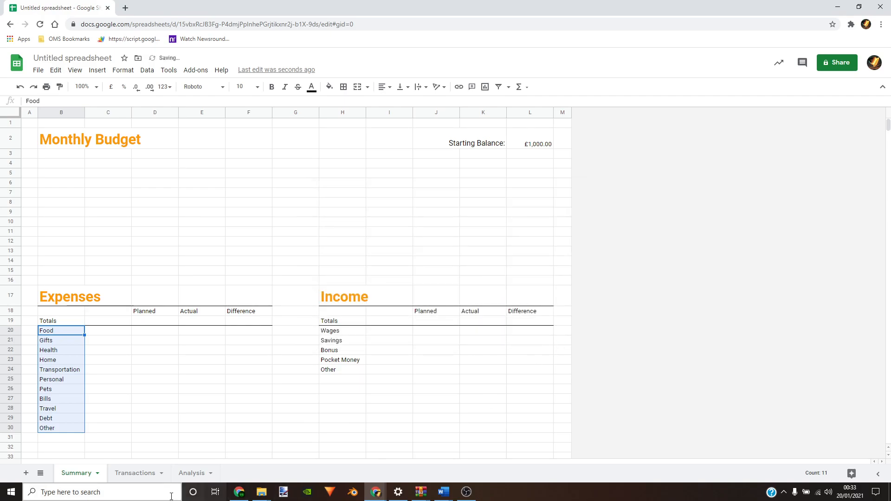
# Return to the Analysis sheet and check the category options offered by the dropdown in C8
pyautogui.click(189, 474)
pyautogui.click(195, 260)
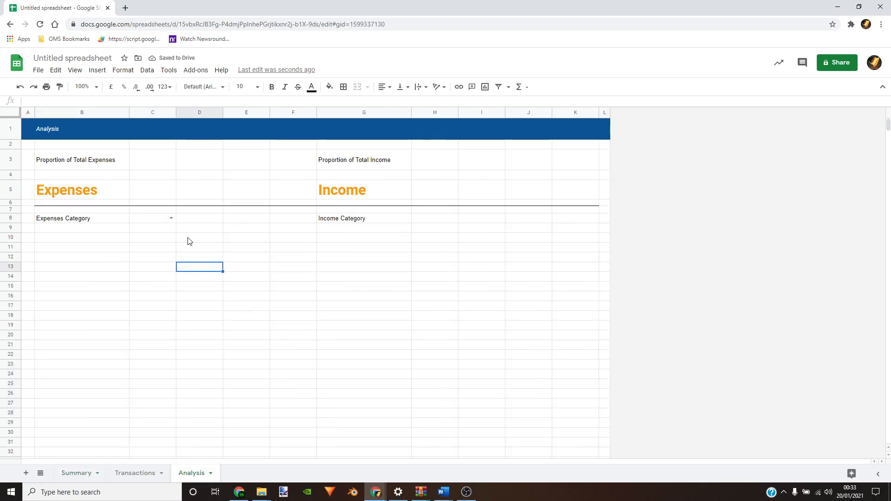
pyautogui.click(171, 219)
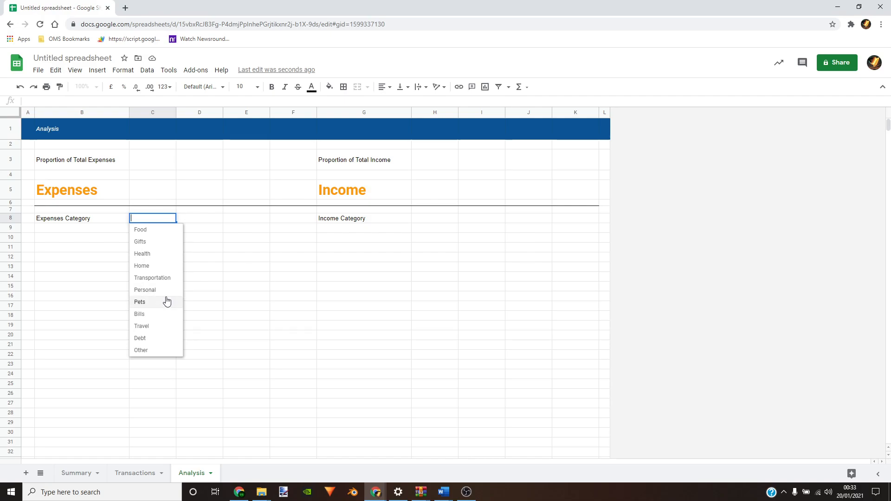
pyautogui.click(224, 303)
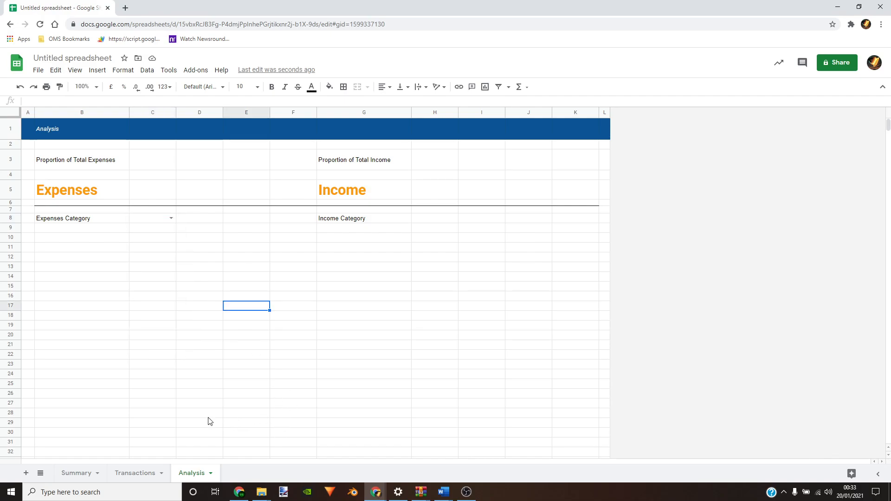
# Increase the height of row 8 to about three times its size and vertically centre the "Expenses Category" label in B8
pyautogui.click(60, 230)
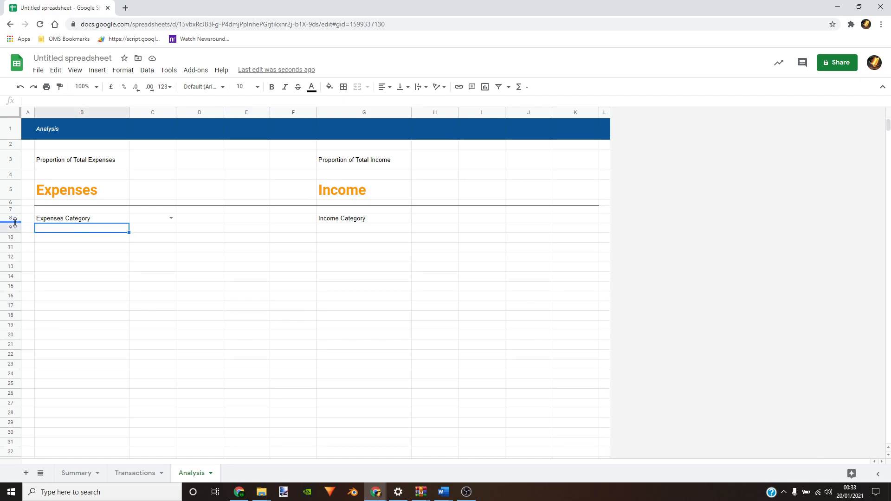
pyautogui.moveTo(15, 222); pyautogui.dragTo(9, 244)
pyautogui.click(56, 238)
pyautogui.click(415, 88)
pyautogui.click(401, 88)
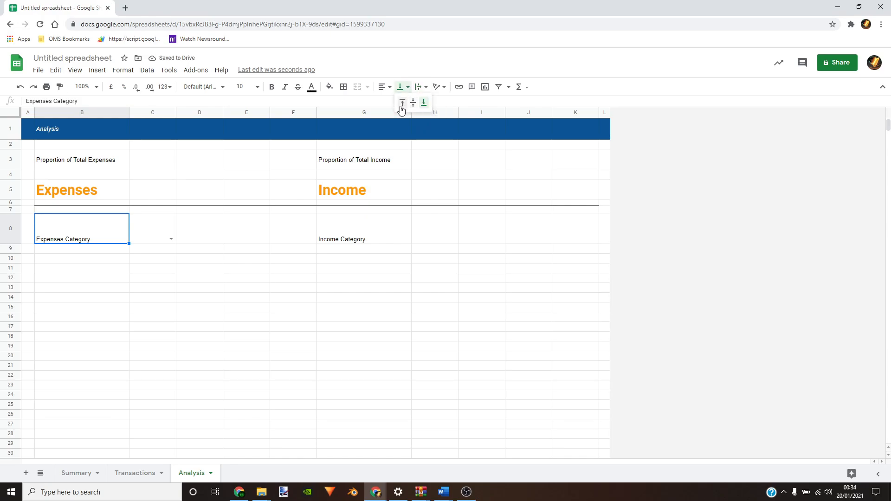
pyautogui.click(411, 103)
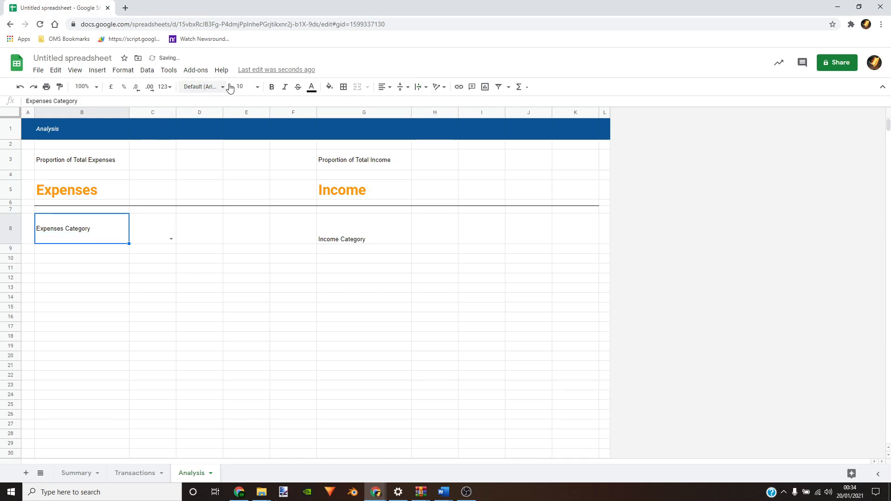
# Set the font of the entire Analysis sheet to Roboto
pyautogui.click(13, 111)
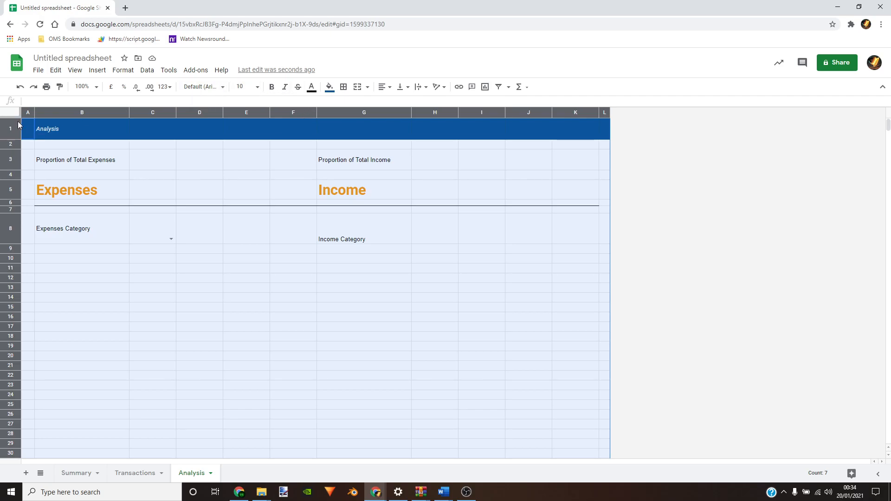
pyautogui.click(97, 220)
pyautogui.click(14, 116)
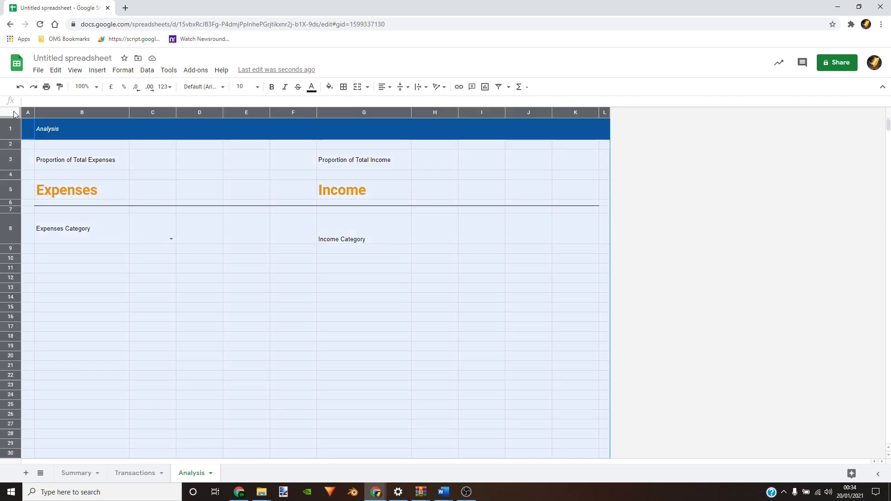
pyautogui.click(224, 91)
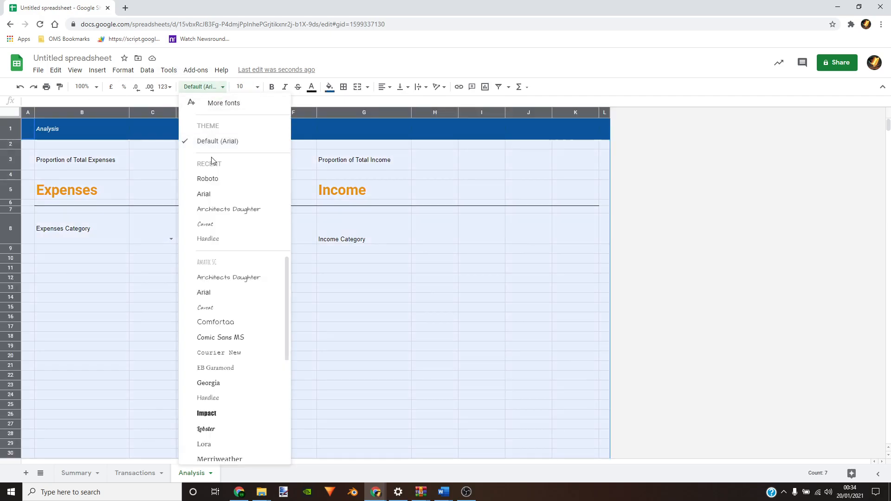
pyautogui.click(213, 181)
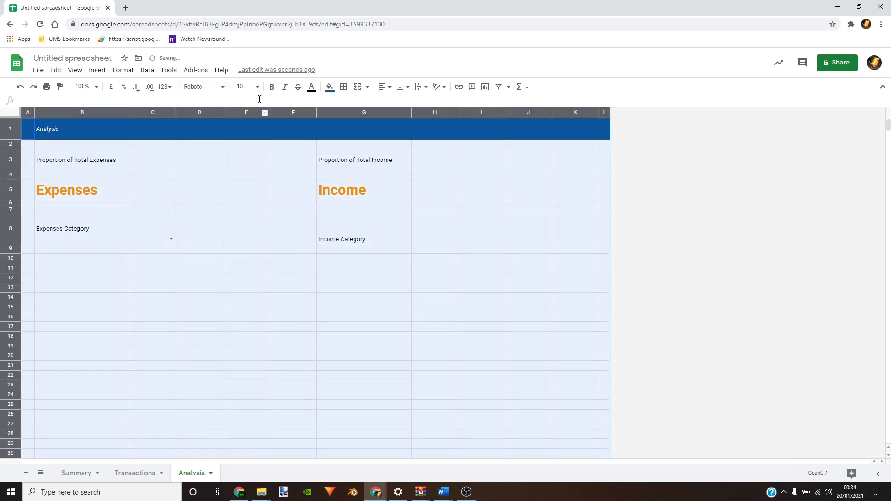
pyautogui.click(258, 308)
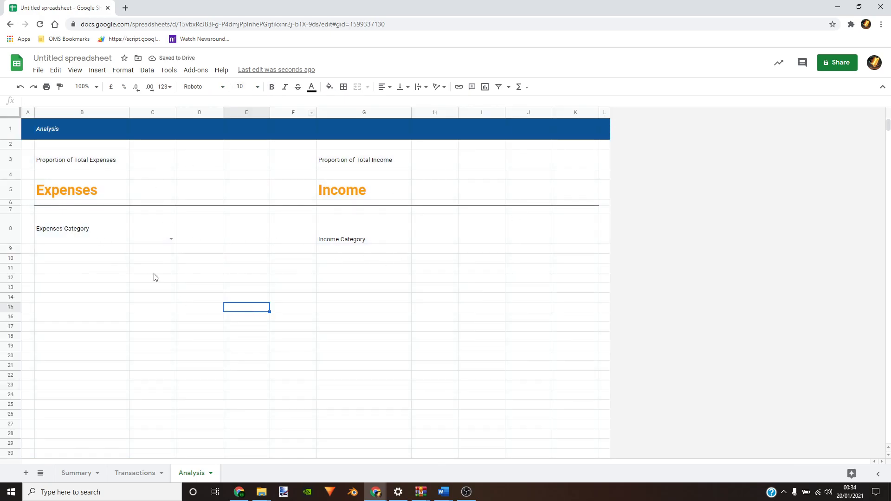
# Make the "Expenses Category" label in B8 bold with a font size of 14
pyautogui.click(98, 230)
pyautogui.click(272, 88)
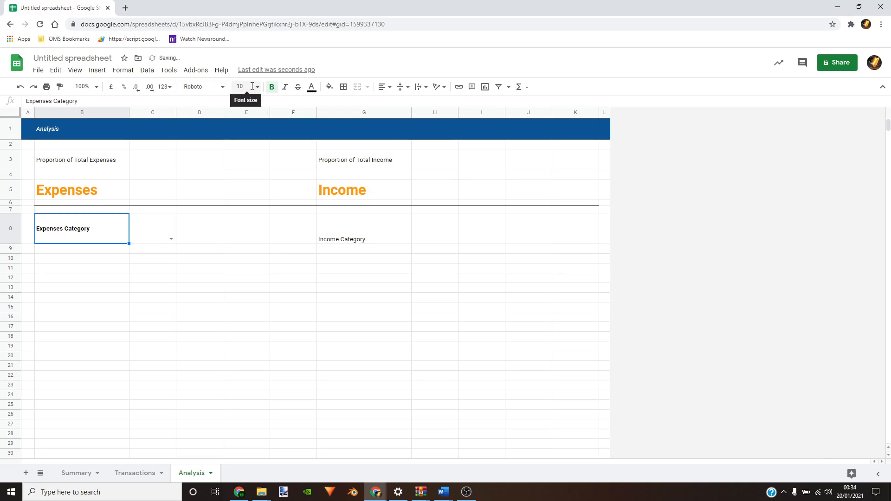
pyautogui.click(257, 87)
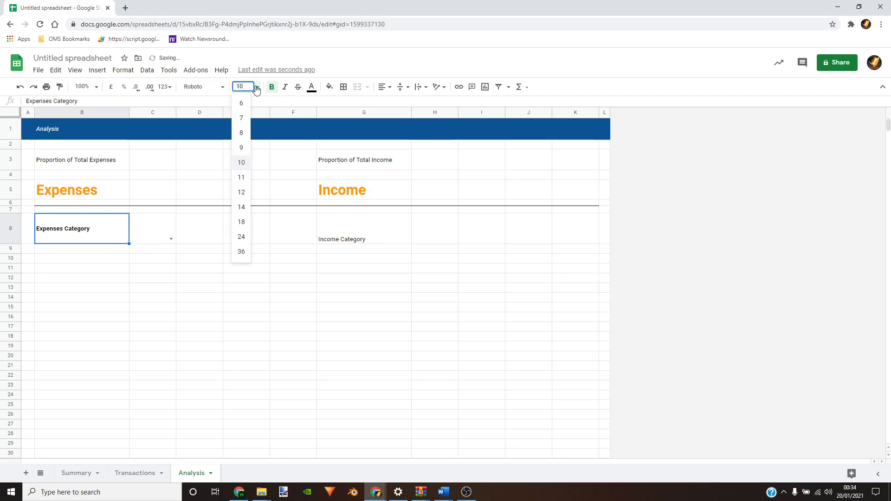
pyautogui.click(247, 207)
pyautogui.click(153, 320)
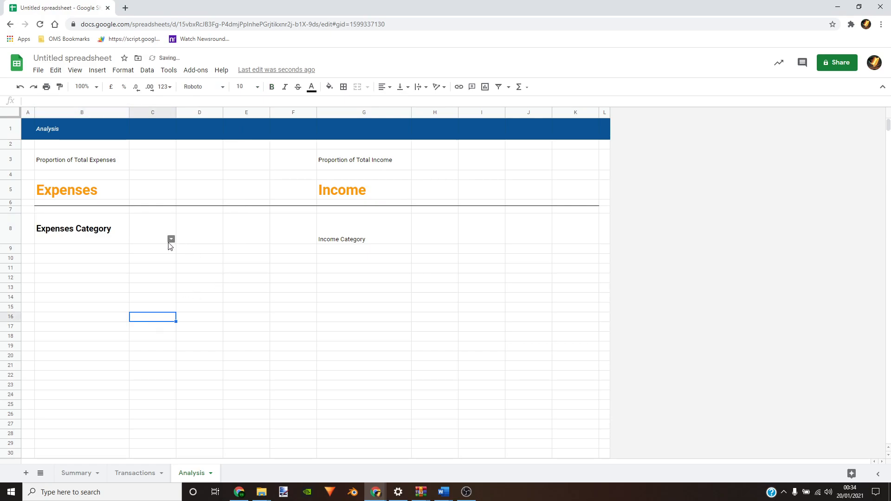
# Choose Health from the expenses category dropdown in C8
pyautogui.click(156, 234)
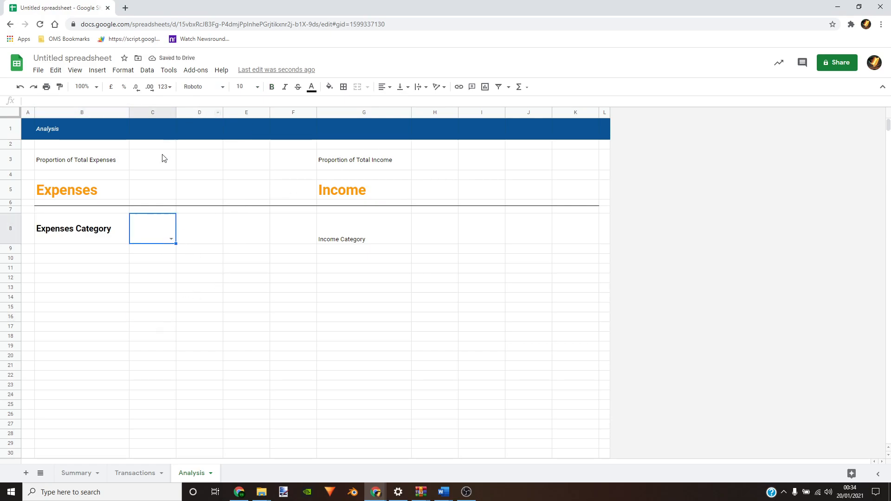
pyautogui.click(171, 239)
pyautogui.click(160, 274)
pyautogui.click(266, 291)
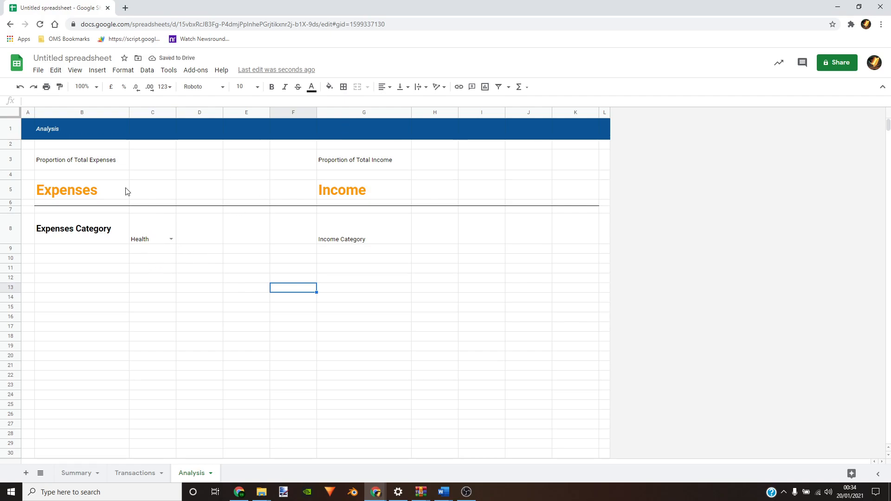
# Vertically centre the dropdown value in C8 and reduce the height of row 8 by about a quarter
pyautogui.click(156, 218)
pyautogui.click(402, 87)
pyautogui.click(413, 103)
pyautogui.click(246, 308)
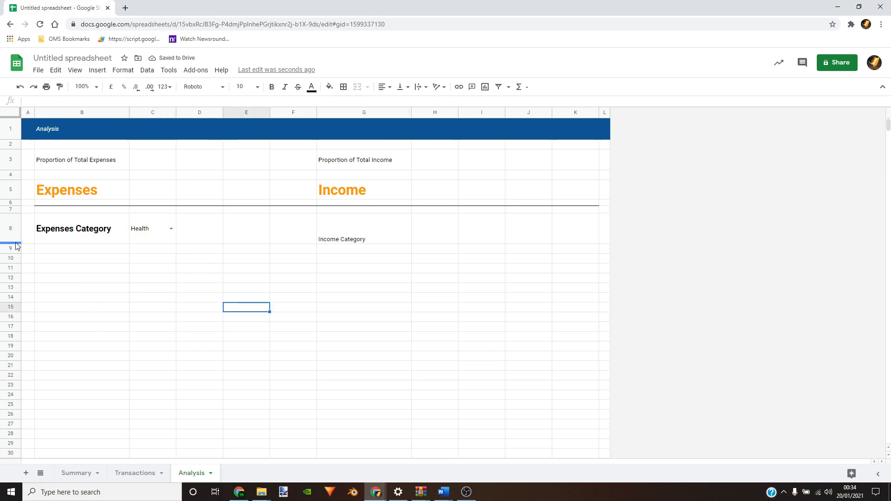
pyautogui.moveTo(16, 242); pyautogui.dragTo(16, 236)
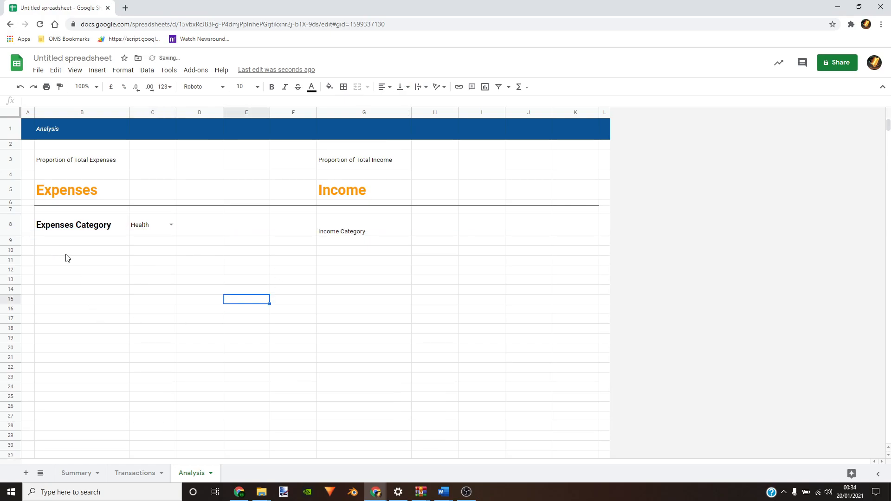
pyautogui.click(395, 281)
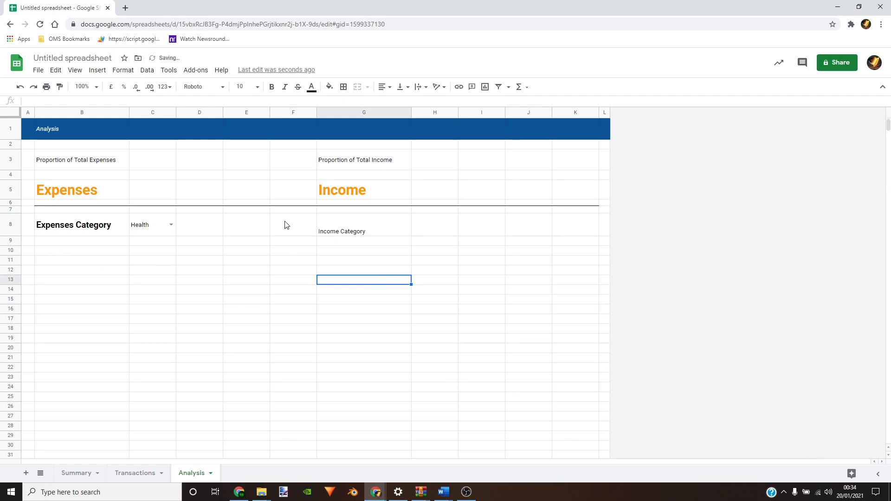
# Format the "Income Category" label in G8 as bold, font size 14 and vertically centred
pyautogui.click(327, 226)
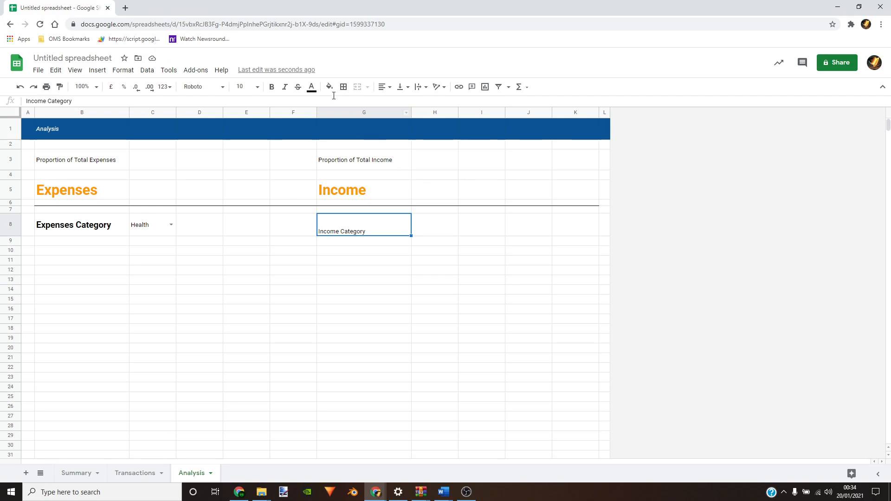
pyautogui.click(256, 87)
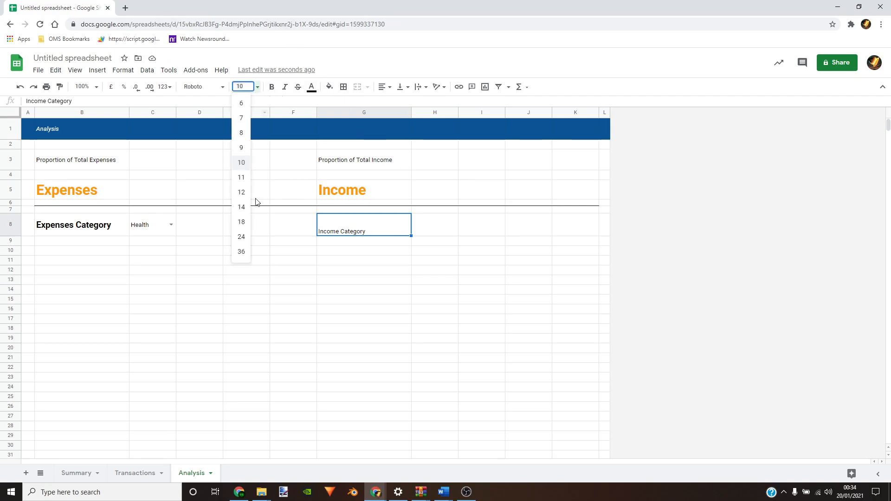
pyautogui.click(241, 207)
pyautogui.click(272, 88)
pyautogui.click(404, 93)
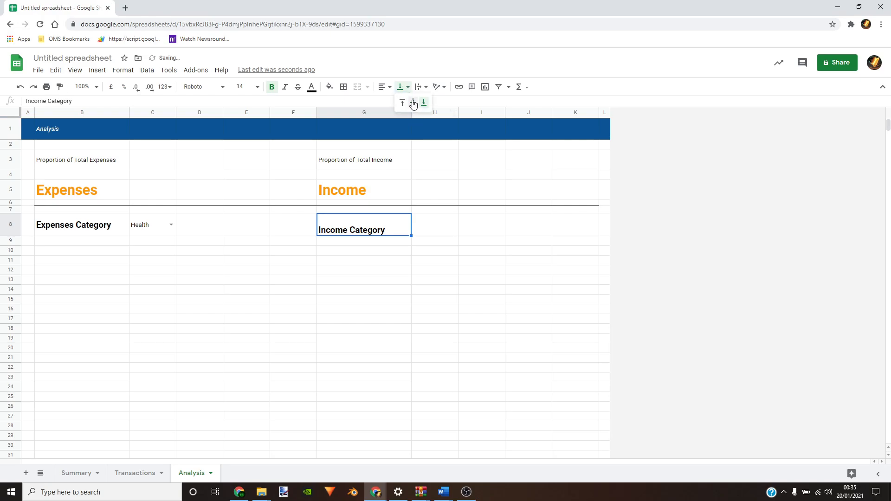
pyautogui.click(415, 102)
pyautogui.click(421, 270)
# Add a dropdown to cell H8 listing the income categories from Summary!H20:H24, with invalid data rejected
pyautogui.click(436, 230)
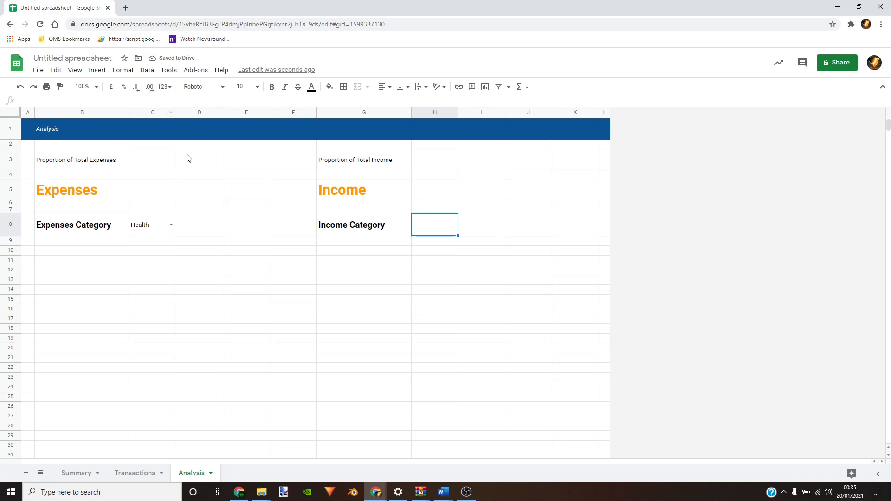
pyautogui.click(147, 70)
pyautogui.click(179, 192)
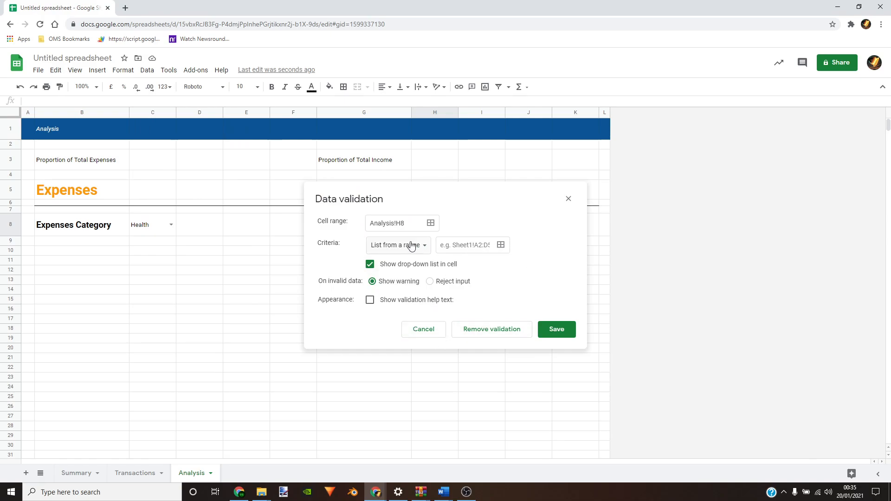
pyautogui.click(501, 245)
pyautogui.click(77, 480)
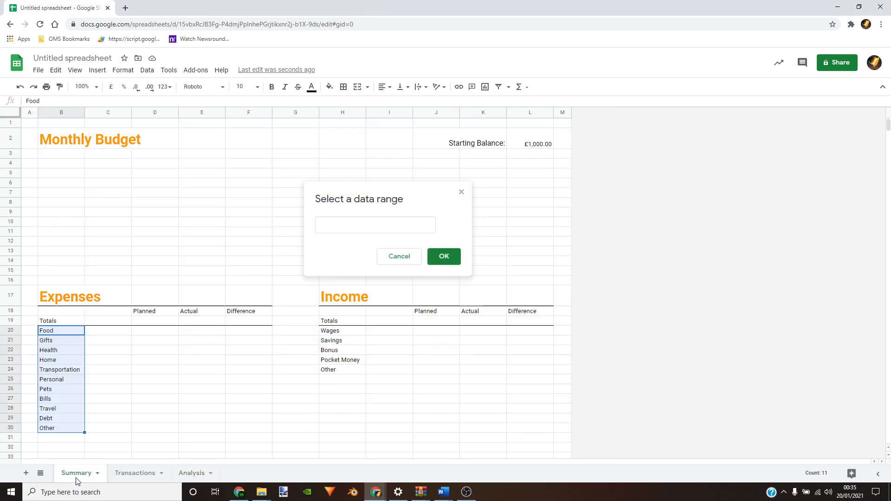
pyautogui.moveTo(345, 333); pyautogui.dragTo(333, 372)
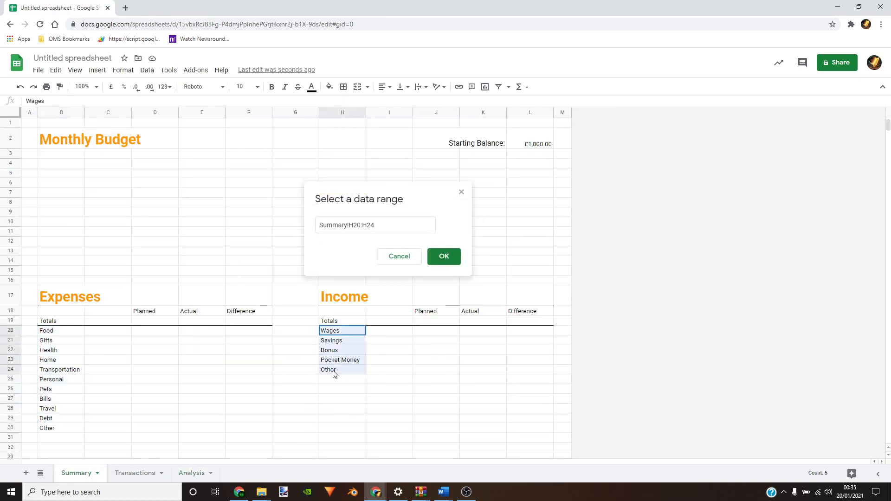
pyautogui.click(444, 259)
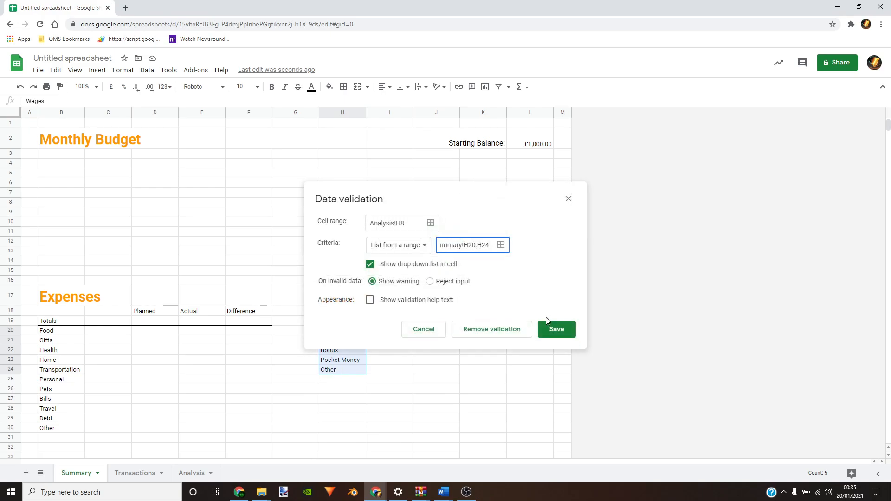
pyautogui.click(445, 282)
pyautogui.click(561, 331)
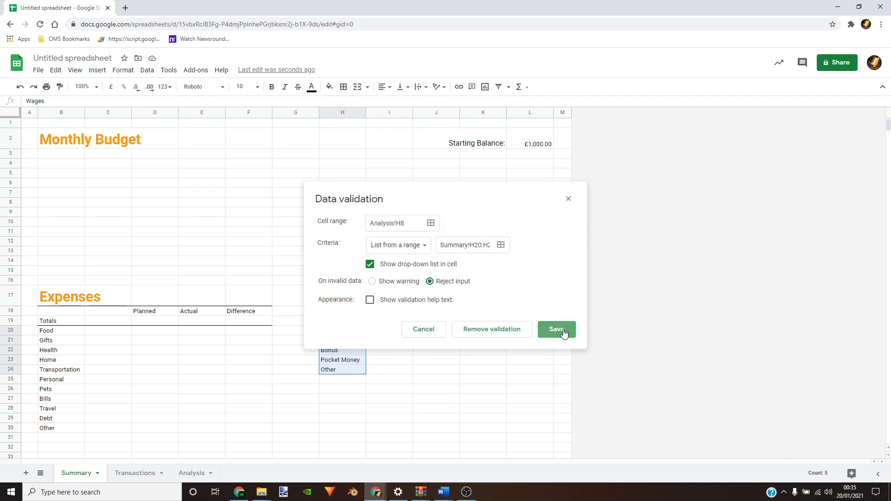
# Return to the Analysis sheet and choose Bonus from the income category dropdown in H8
pyautogui.click(189, 474)
pyautogui.click(454, 231)
pyautogui.click(425, 267)
pyautogui.click(449, 341)
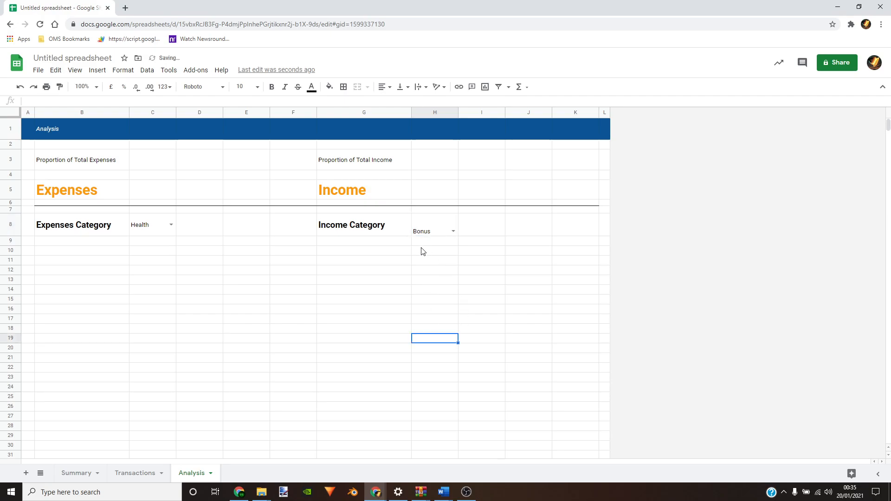
# Vertically centre the income category dropdown value in H8
pyautogui.click(441, 225)
pyautogui.click(404, 90)
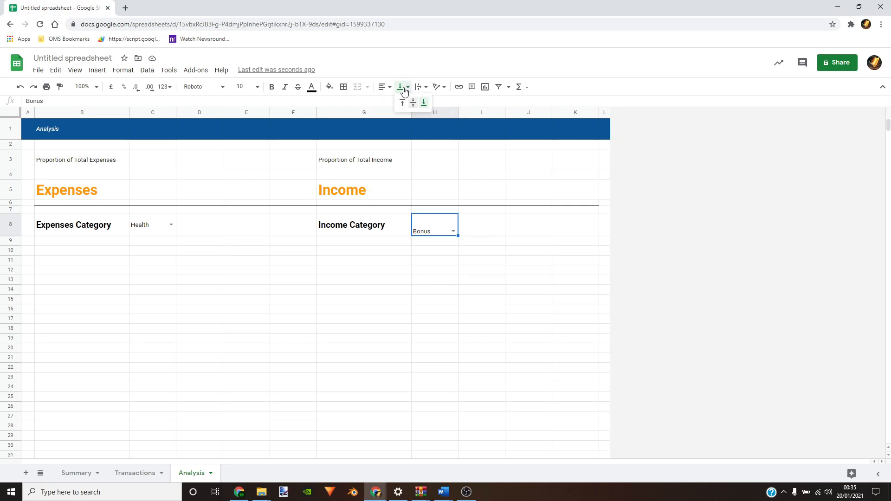
pyautogui.click(413, 103)
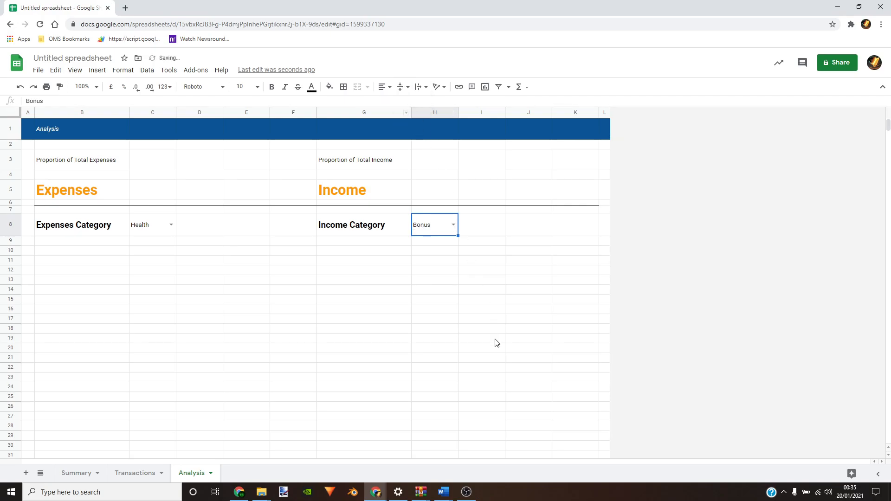
pyautogui.click(493, 338)
# Change the expenses category in C8 to Personal and the income category in H8 to Other
pyautogui.click(172, 226)
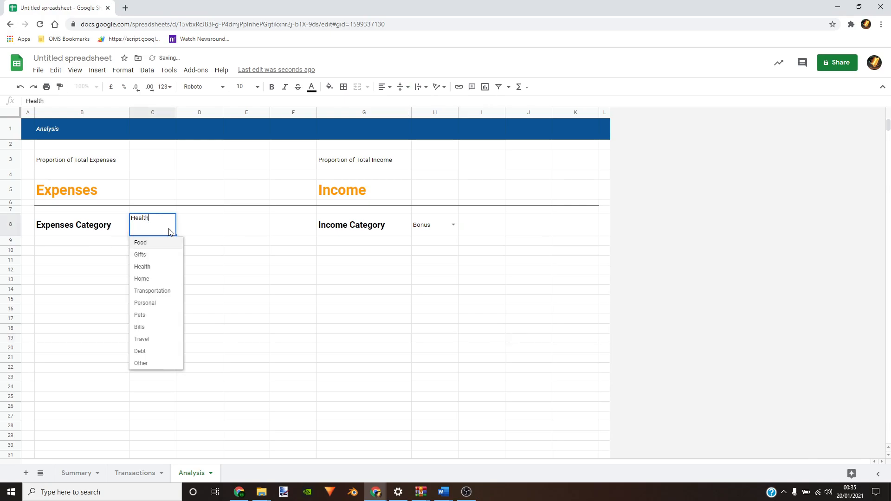
pyautogui.click(151, 303)
pyautogui.click(454, 226)
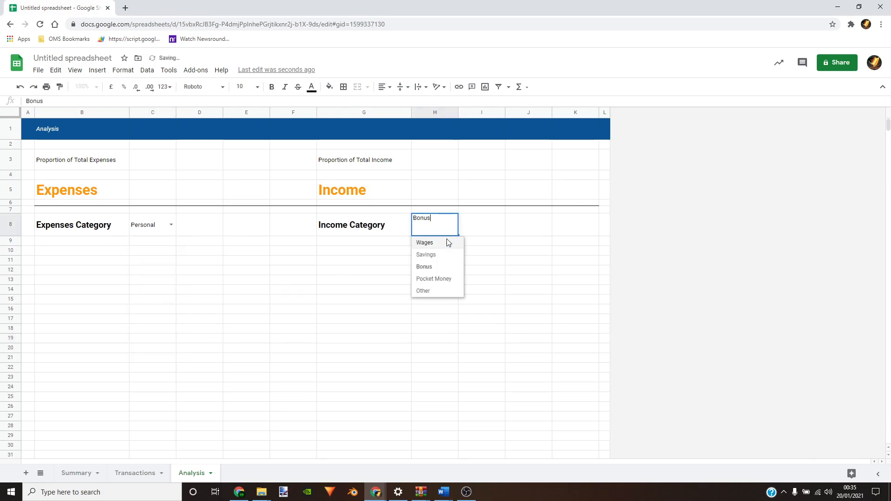
pyautogui.click(441, 291)
pyautogui.click(463, 342)
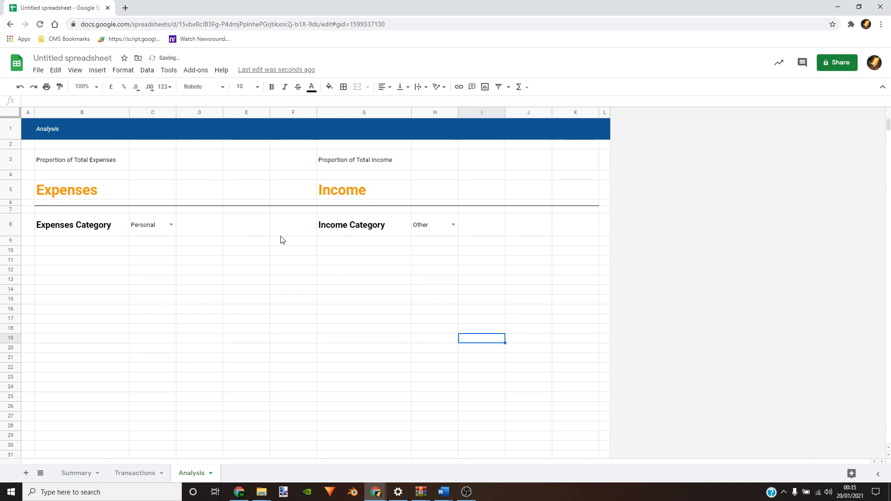
# Make the "Proportion of Total Expenses" label in B3 bold with a font size of 14
pyautogui.click(88, 161)
pyautogui.click(356, 160)
pyautogui.click(91, 163)
pyautogui.click(355, 163)
pyautogui.click(96, 159)
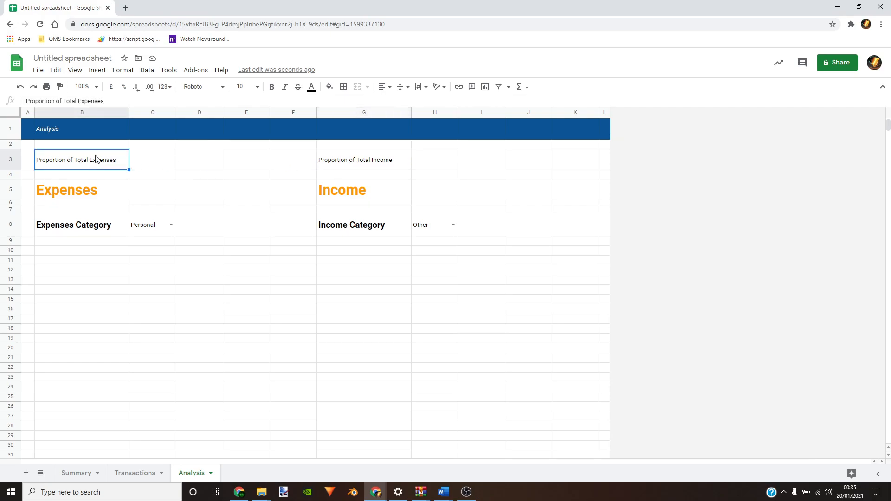
pyautogui.click(258, 87)
pyautogui.click(242, 207)
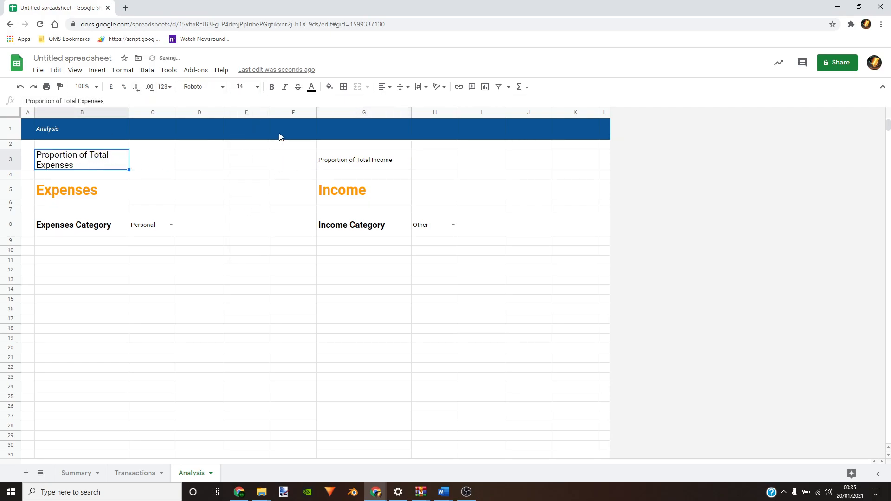
pyautogui.click(272, 87)
# Make the "Proportion of Total Income" label in G3 bold with a font size of 14
pyautogui.click(343, 165)
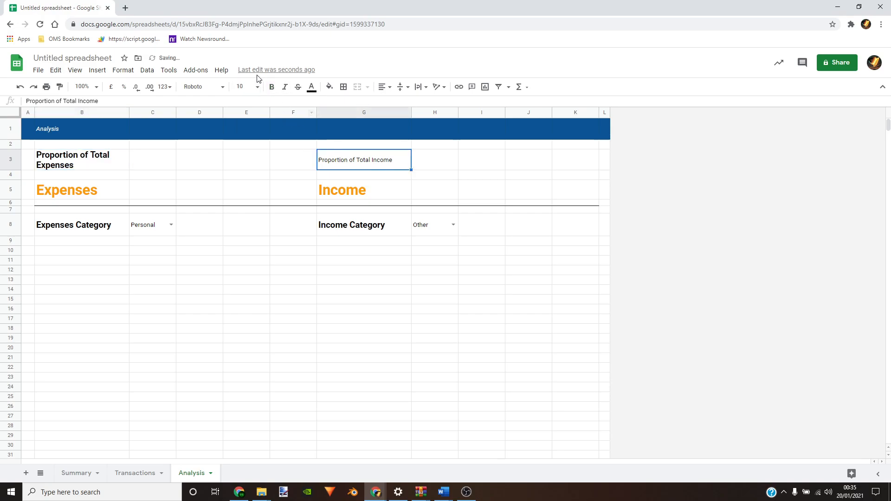
pyautogui.click(258, 86)
pyautogui.click(244, 207)
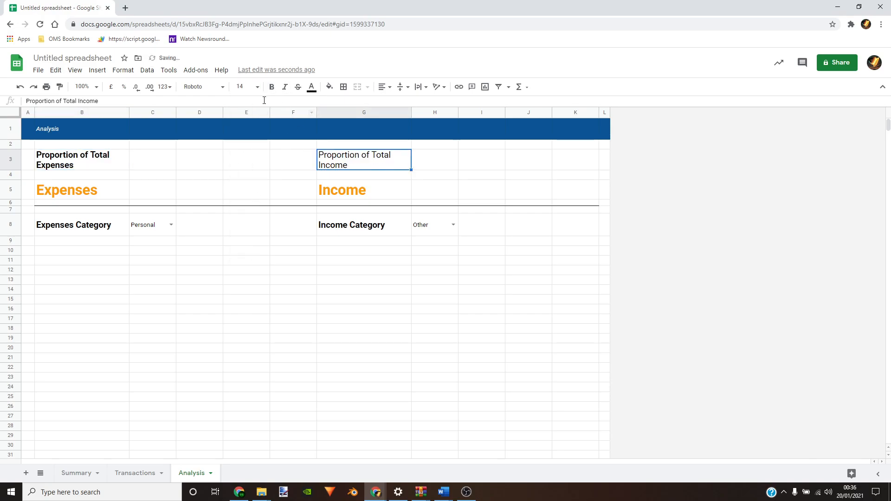
pyautogui.click(272, 87)
pyautogui.click(361, 270)
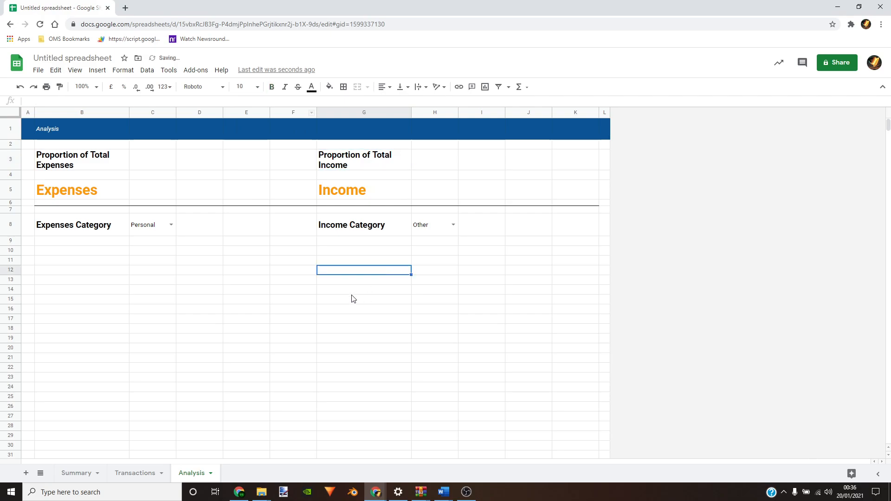
# Select B9:D26 below the expenses category and compare this area with the expense entries on the Transactions sheet
pyautogui.moveTo(52, 245); pyautogui.dragTo(214, 338)
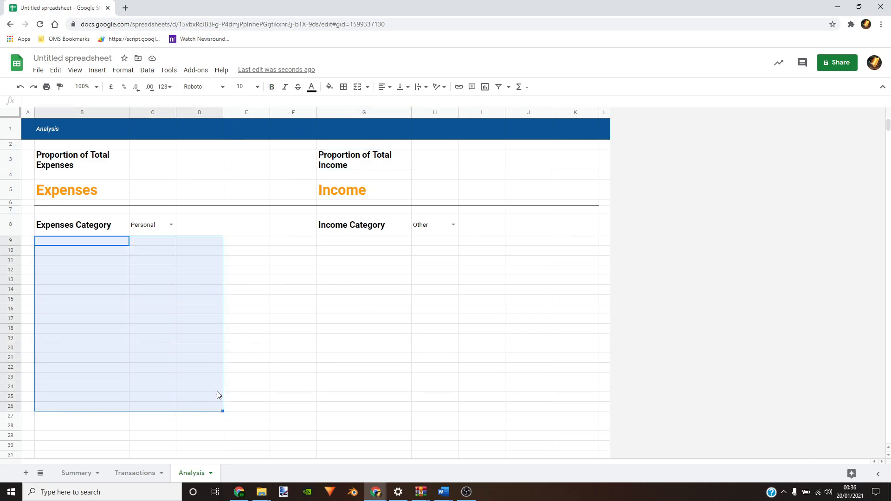
pyautogui.click(140, 473)
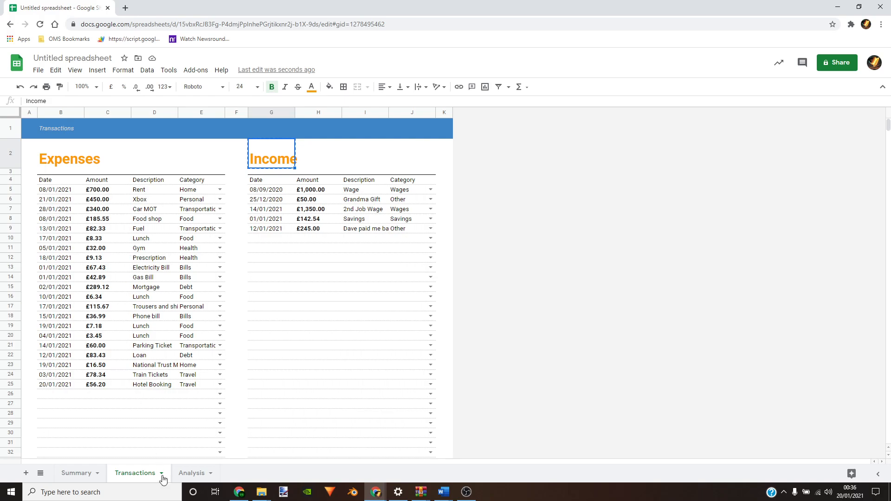
pyautogui.click(194, 472)
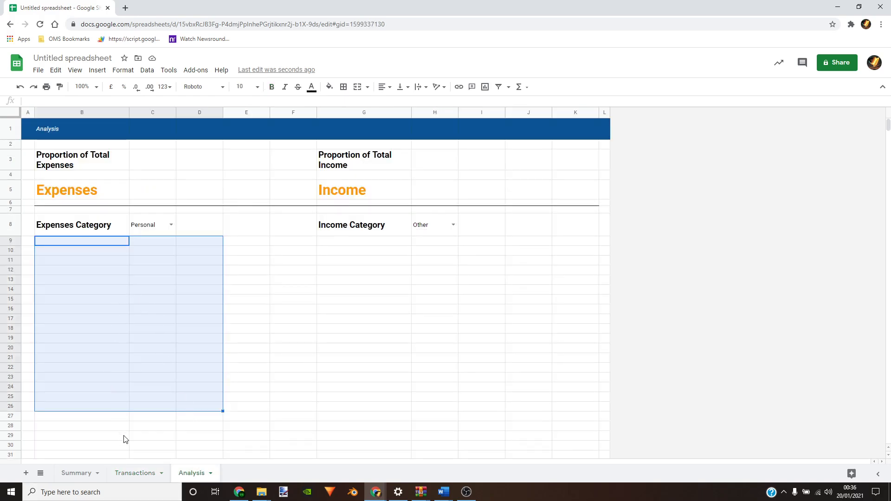
pyautogui.click(153, 472)
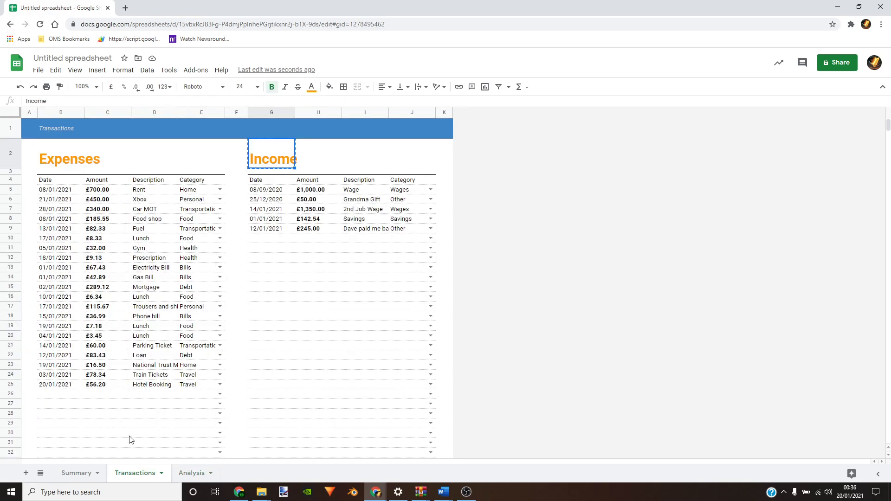
pyautogui.click(197, 473)
# Set the expenses category in C8 to Food and select the empty range B9:D24 below it
pyautogui.click(160, 226)
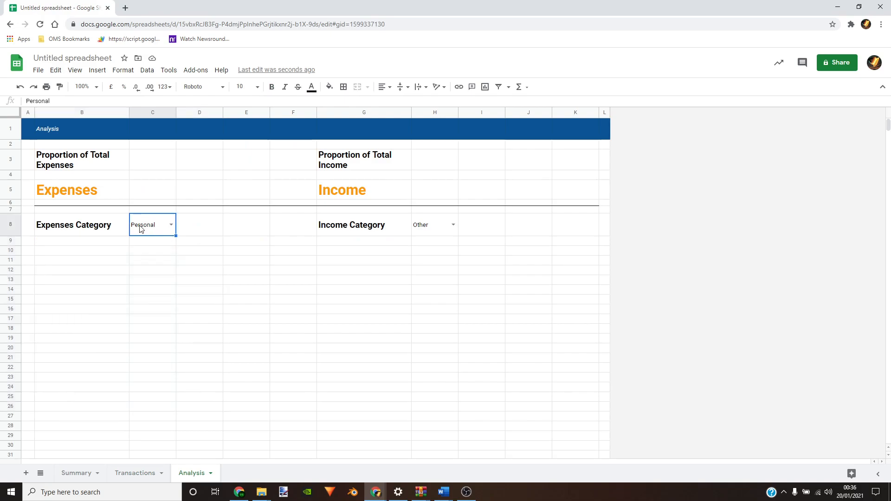
pyautogui.click(171, 225)
pyautogui.click(151, 243)
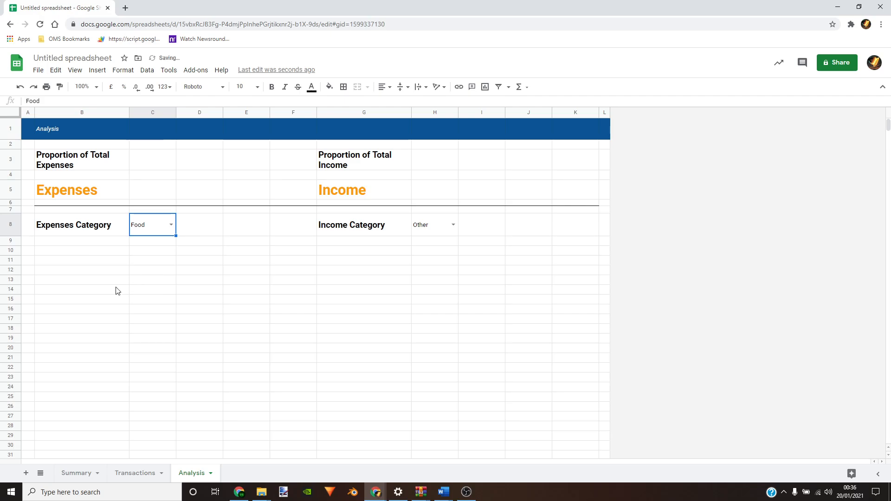
pyautogui.moveTo(88, 242); pyautogui.dragTo(218, 390)
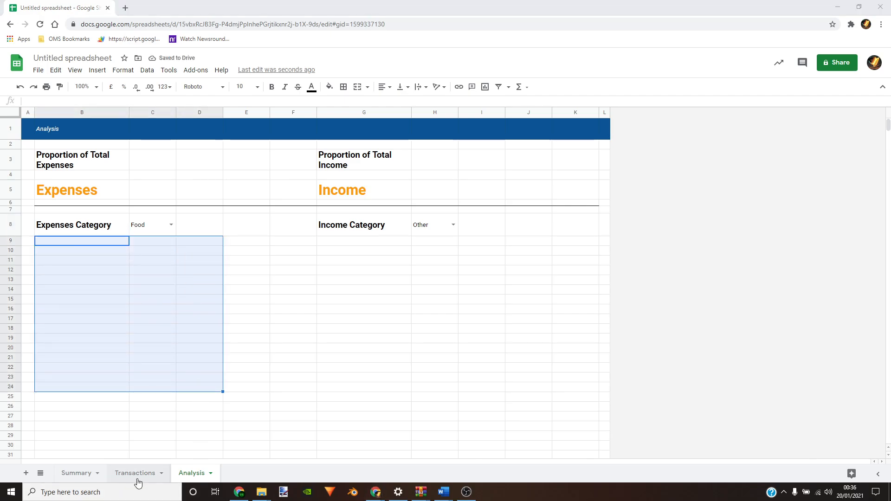
# Examine the Food entries in the Transactions sheet's expenses table and return to the Analysis sheet
pyautogui.click(137, 474)
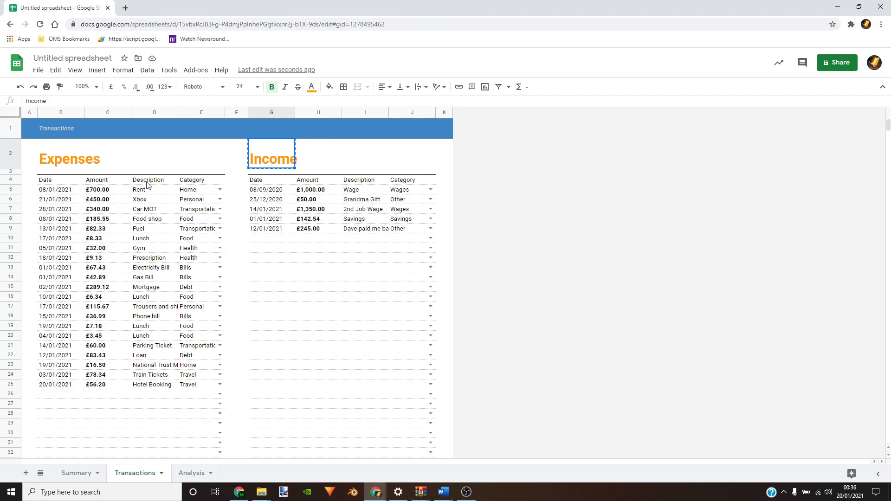
pyautogui.click(198, 222)
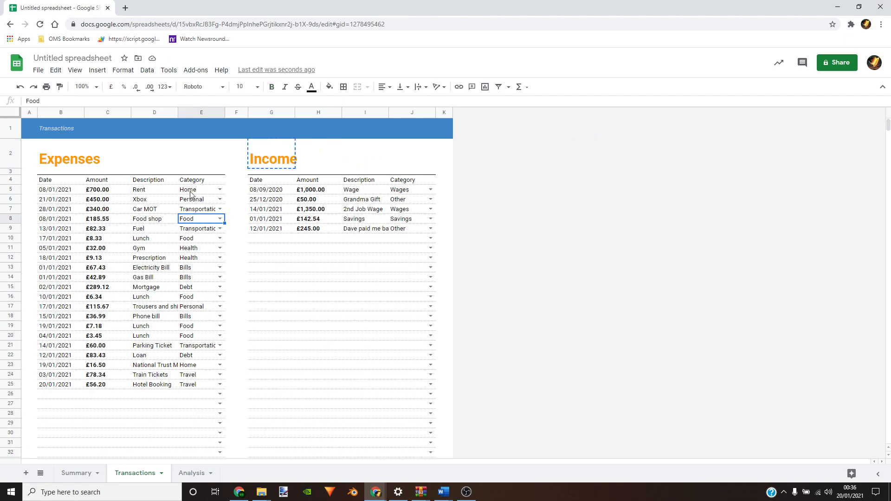
pyautogui.click(192, 473)
pyautogui.click(306, 349)
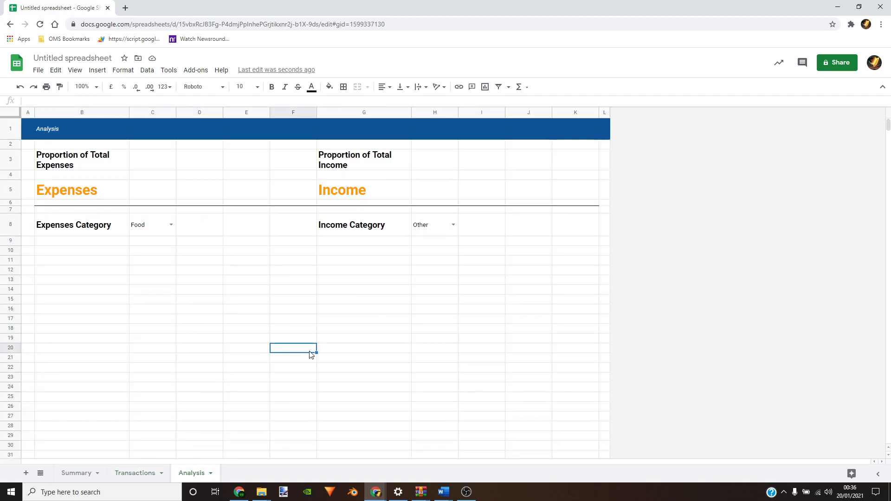
# Add a bottom border to the range B9:K9 beneath the category row on the Analysis sheet
pyautogui.click(101, 244)
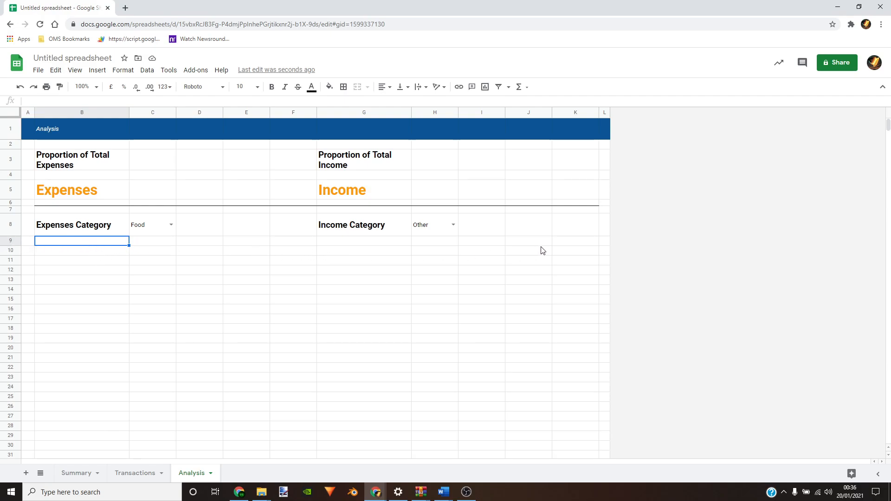
pyautogui.click(578, 245)
pyautogui.moveTo(69, 243); pyautogui.dragTo(599, 247)
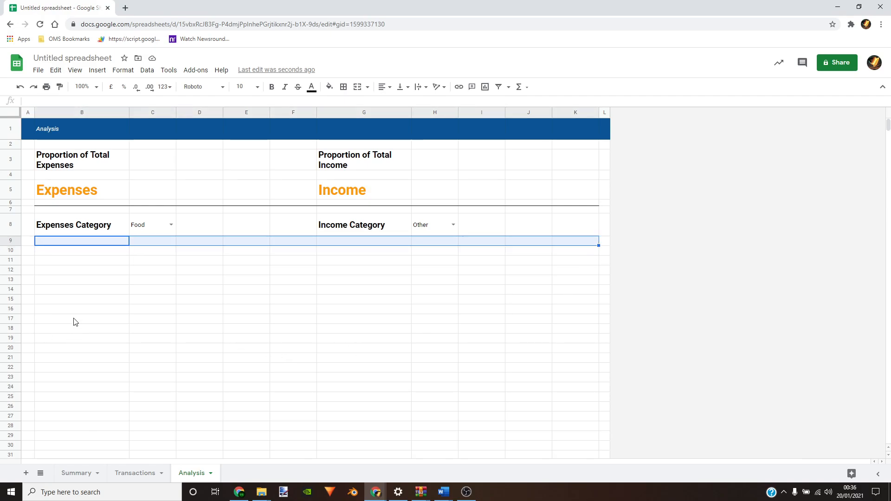
pyautogui.click(59, 245)
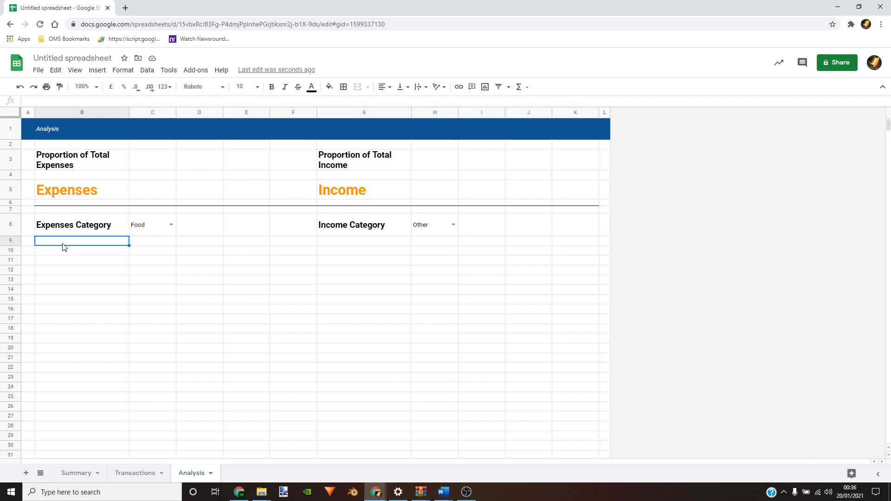
pyautogui.moveTo(40, 247); pyautogui.dragTo(529, 237)
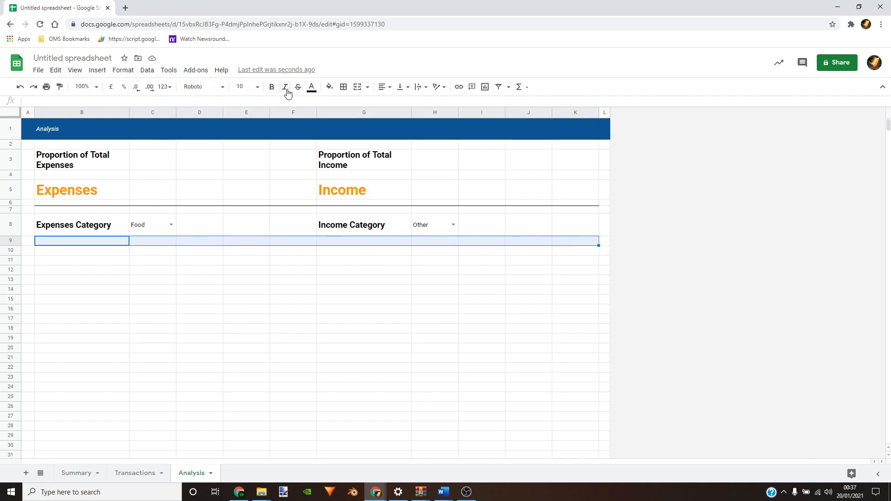
pyautogui.click(344, 87)
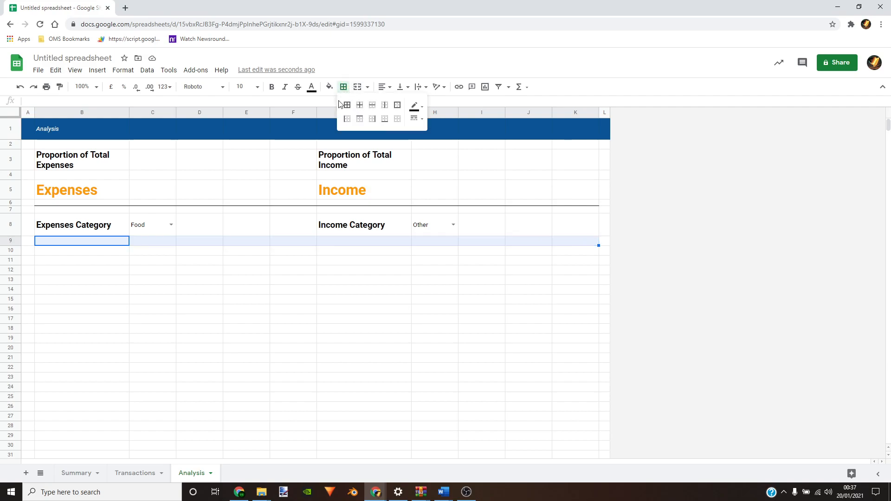
pyautogui.click(385, 120)
pyautogui.click(353, 348)
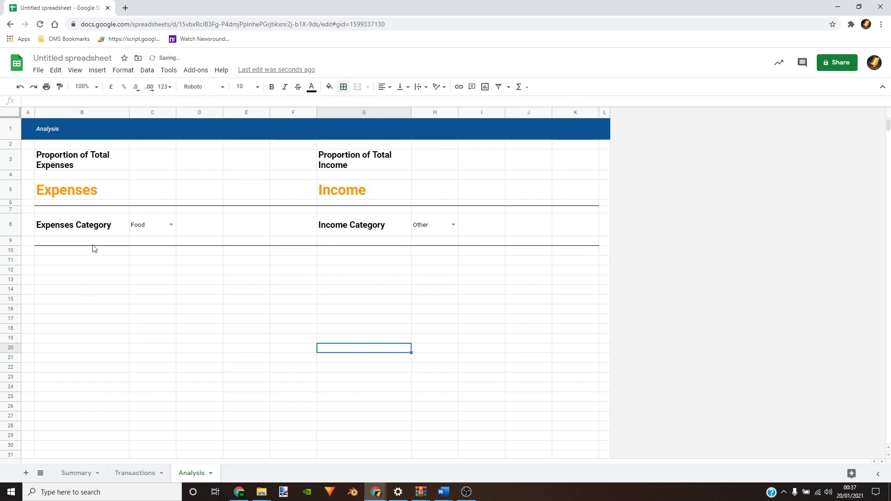
# Compare the empty cells B9 and B10 under the expenses category with the expense columns on the Transactions sheet
pyautogui.click(74, 242)
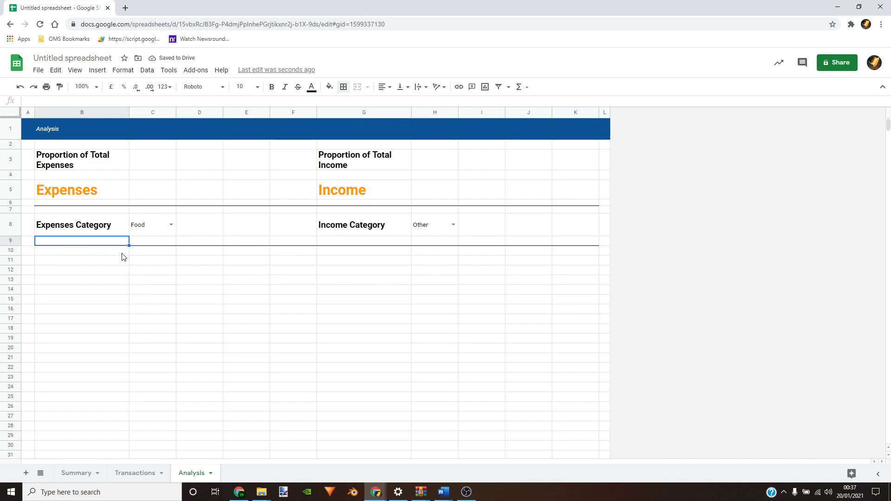
pyautogui.click(110, 254)
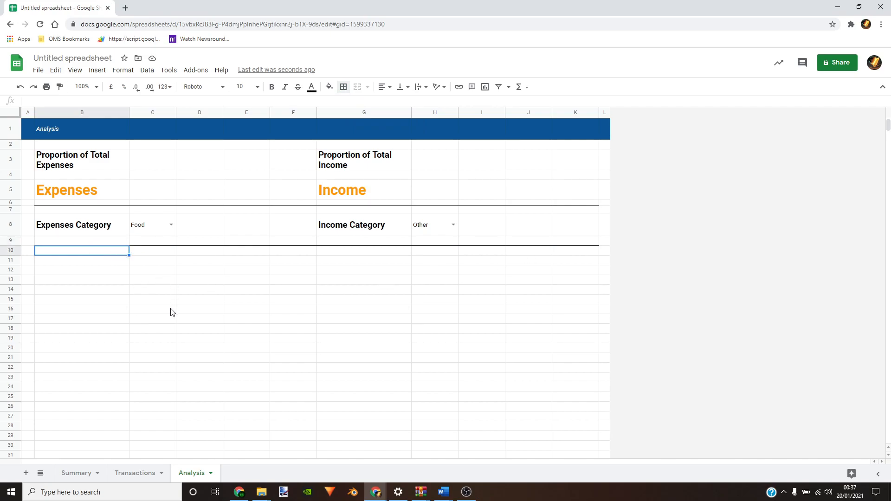
pyautogui.click(120, 274)
pyautogui.click(89, 254)
pyautogui.click(142, 477)
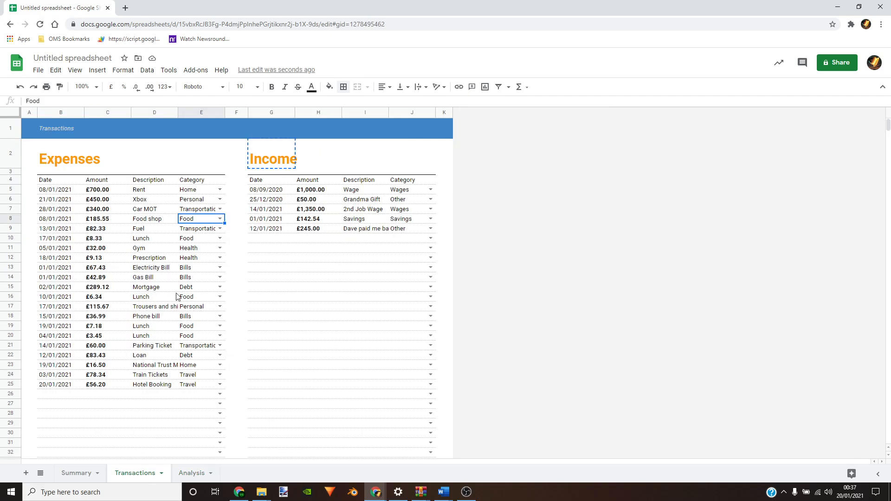
pyautogui.click(187, 473)
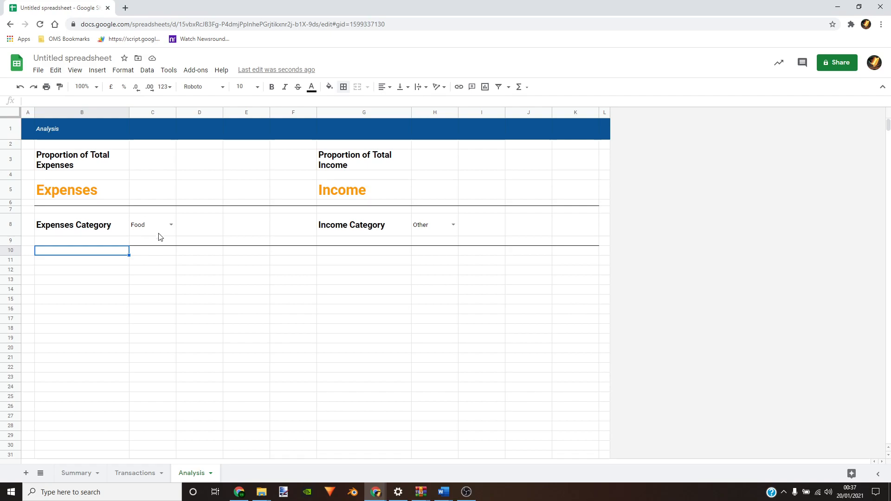
pyautogui.click(80, 298)
pyautogui.click(85, 252)
pyautogui.write('=filter')
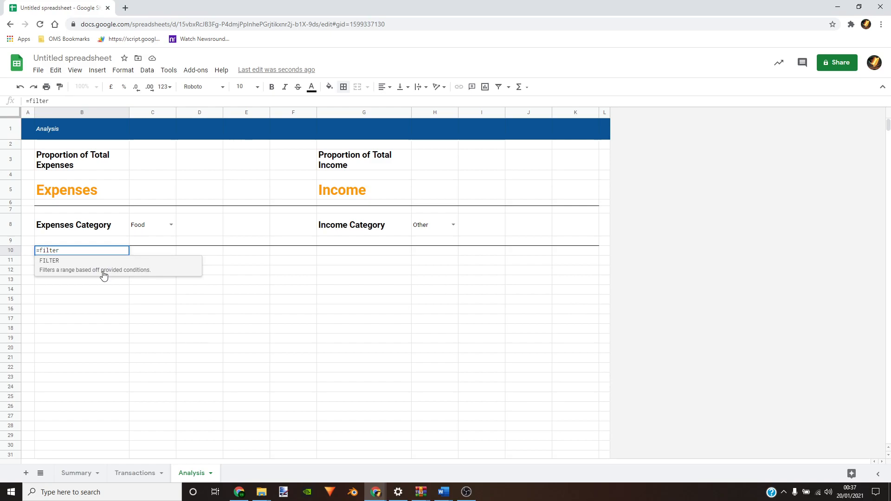
pyautogui.write('(')
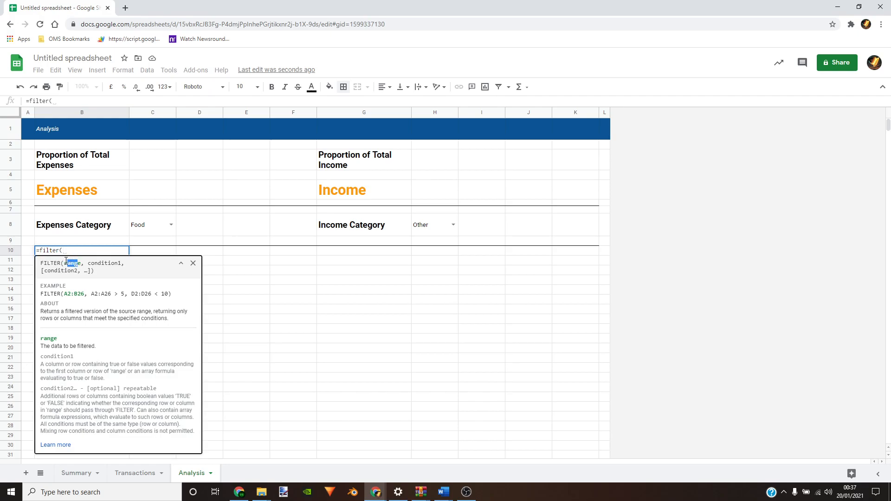
pyautogui.moveTo(65, 264); pyautogui.dragTo(82, 265)
pyautogui.click(140, 475)
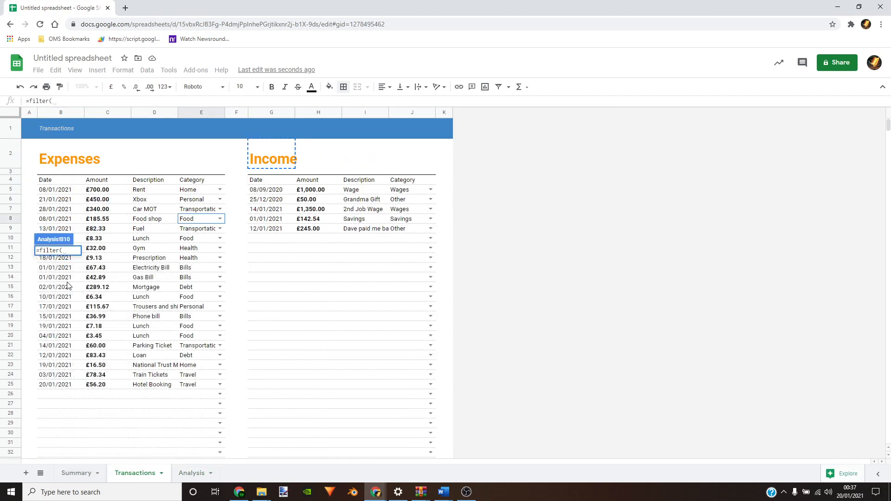
pyautogui.click(54, 190)
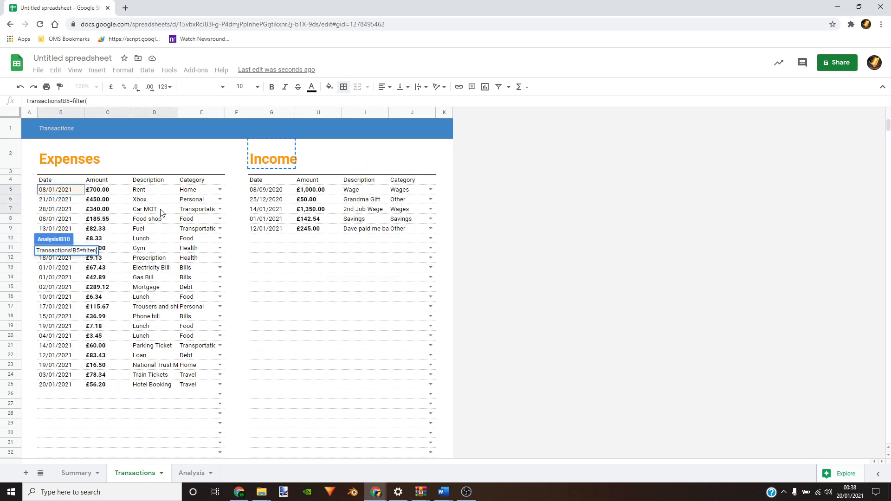
pyautogui.click(188, 473)
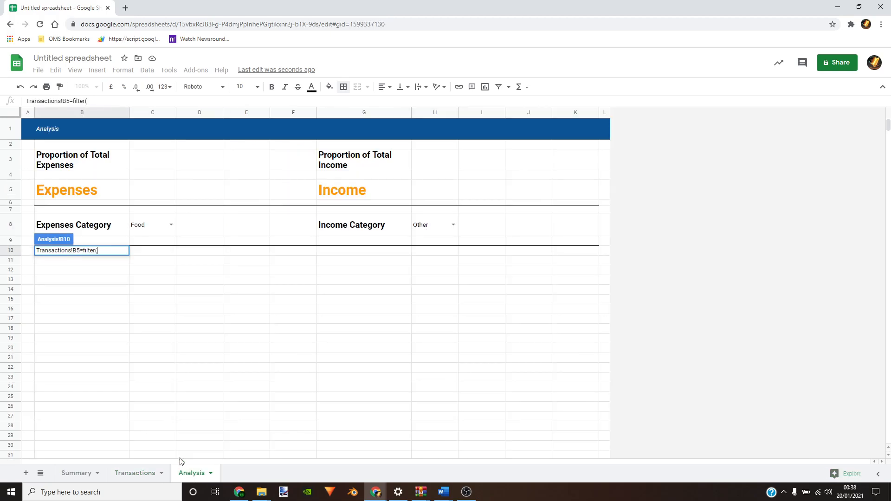
pyautogui.moveTo(104, 251); pyautogui.dragTo(2, 255)
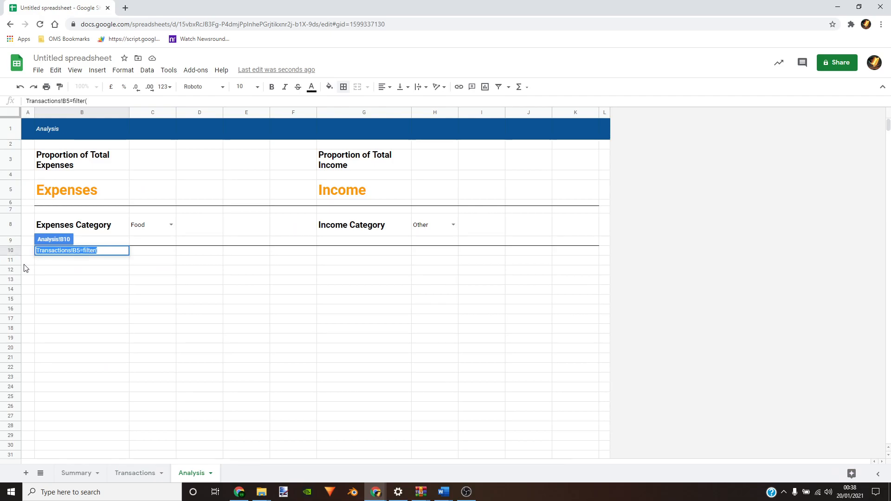
pyautogui.press('BackSpace')
# Start a FILTER formula in Analysis cell B10 with the expense dates, amounts and descriptions in Transactions!B5:D25 as its range
pyautogui.write('=filter')
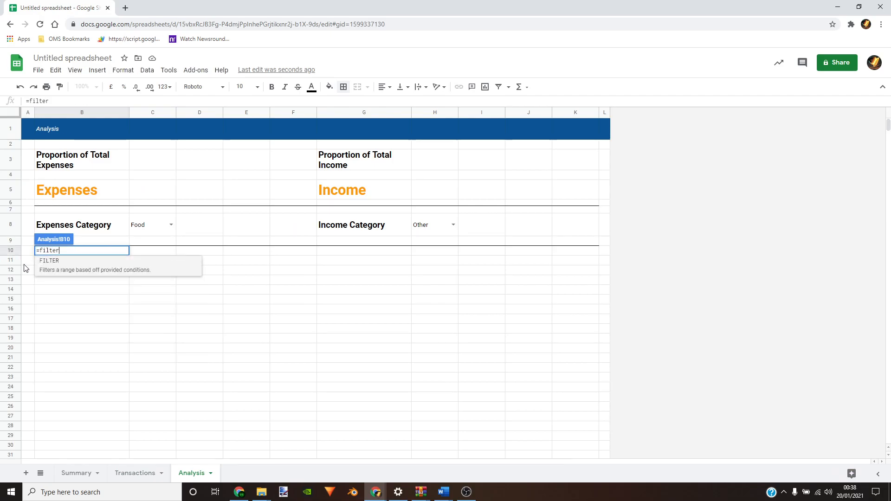
pyautogui.write('(')
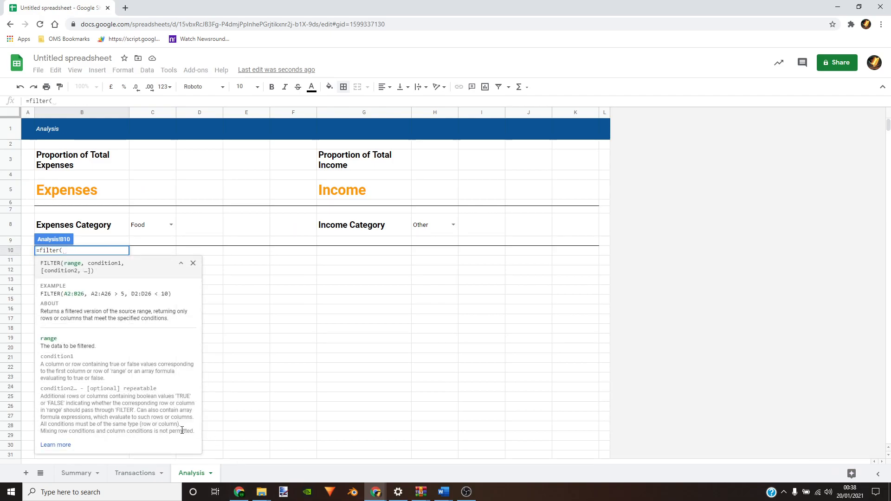
pyautogui.click(137, 474)
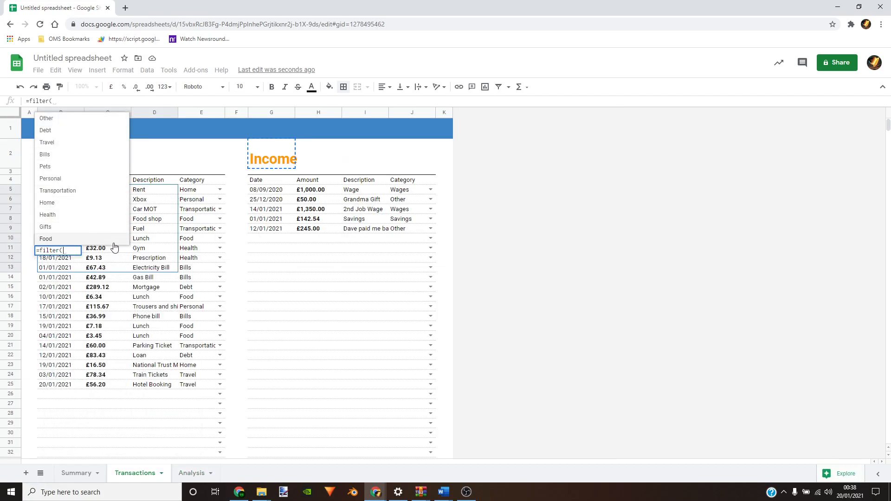
pyautogui.click(172, 307)
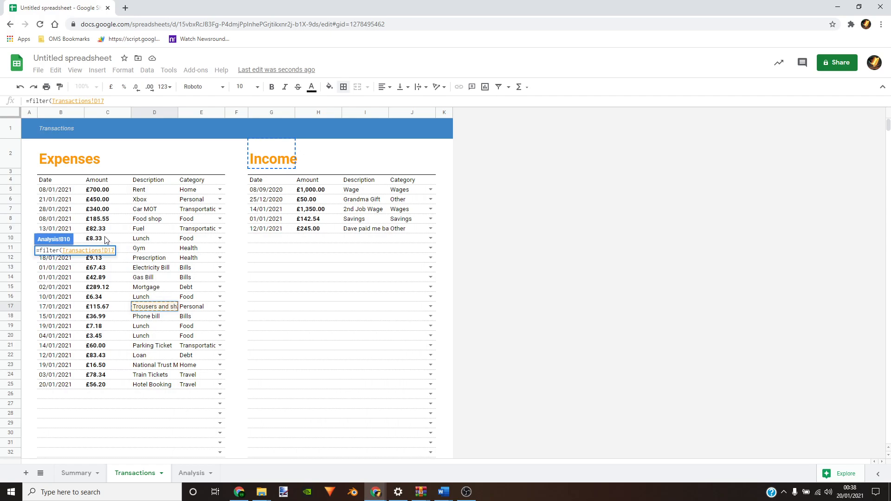
pyautogui.moveTo(46, 190); pyautogui.dragTo(146, 391)
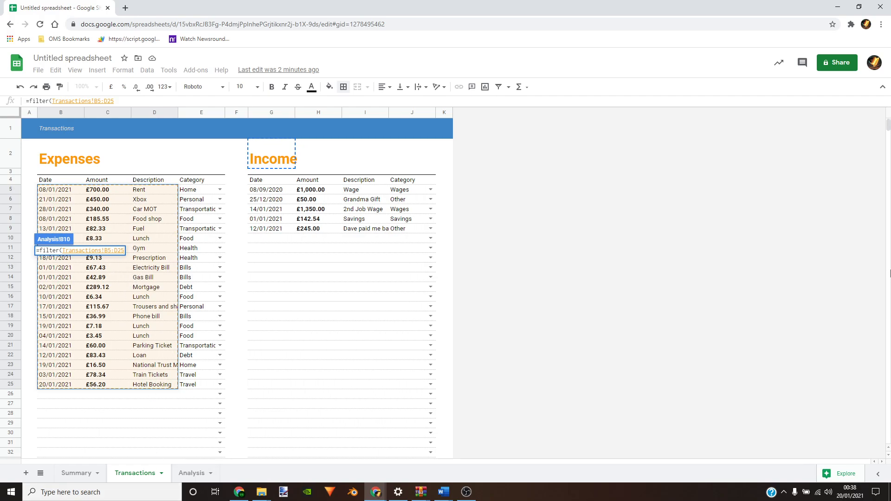
# Extend the FILTER formula's range to Transactions!B5:D1000
pyautogui.scroll(-2, 890, 142)
pyautogui.moveTo(889, 140); pyautogui.dragTo(811, 48)
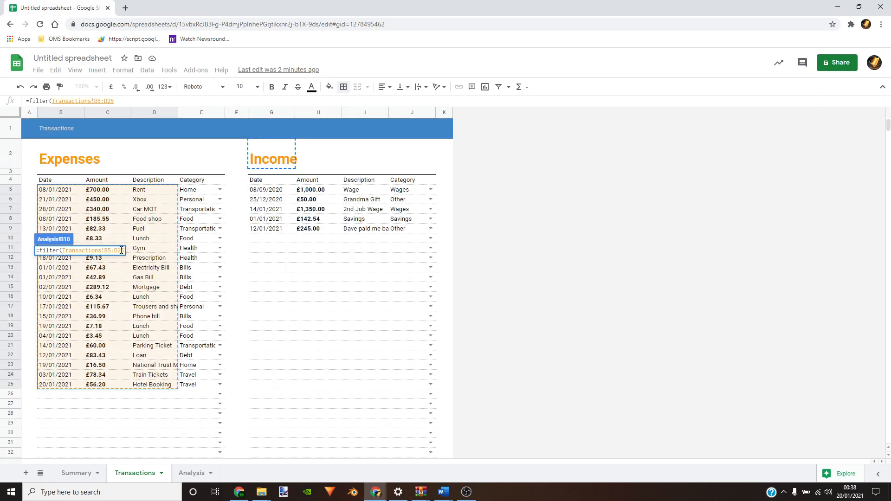
pyautogui.press('BackSpace')
pyautogui.press('BackSpace')
pyautogui.write('100')
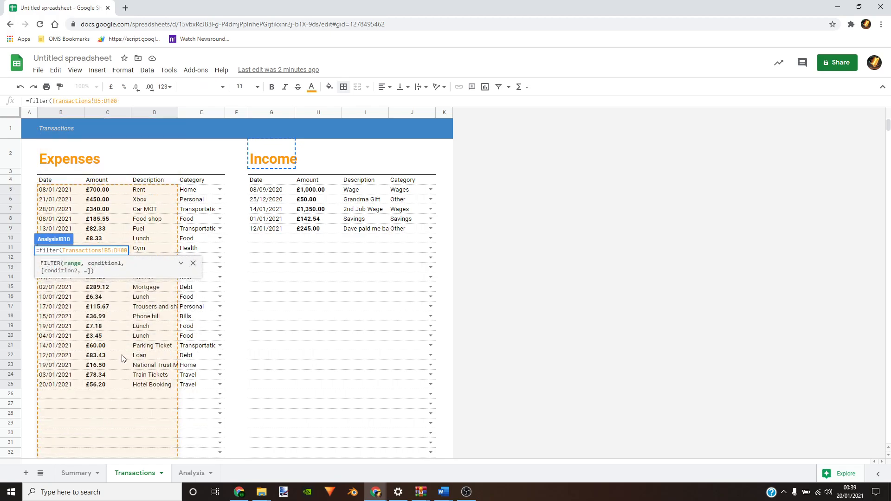
pyautogui.moveTo(888, 125); pyautogui.dragTo(887, 328)
pyautogui.write('0')
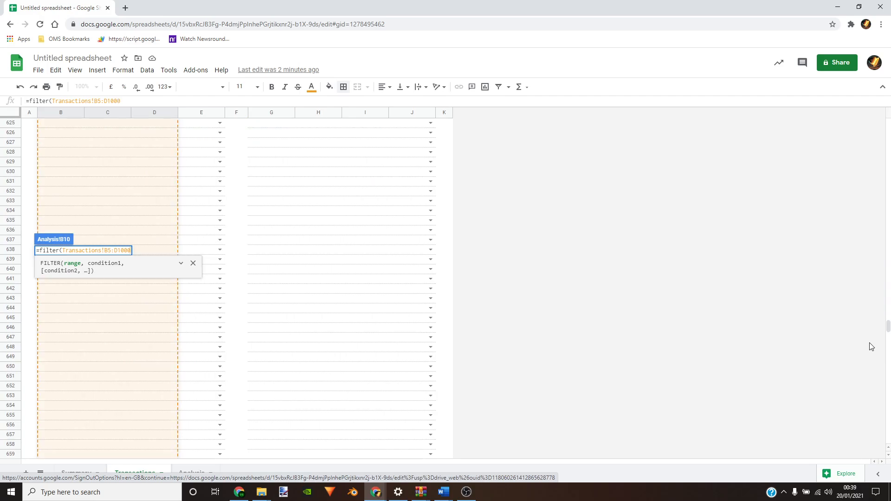
pyautogui.moveTo(887, 328); pyautogui.dragTo(888, 125)
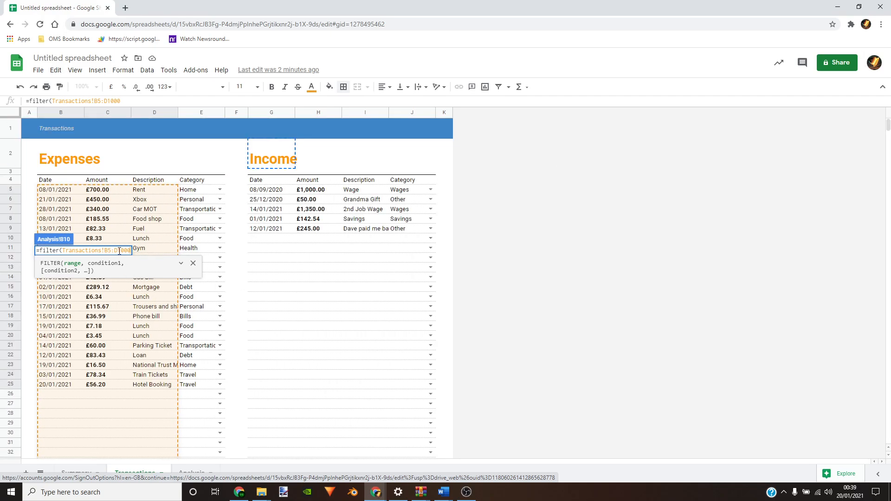
# Make the filter range open-ended as Transactions!B5:D and begin the formula's condition argument
pyautogui.moveTo(119, 251); pyautogui.dragTo(135, 255)
pyautogui.press('BackSpace')
pyautogui.moveTo(888, 125); pyautogui.dragTo(821, 500)
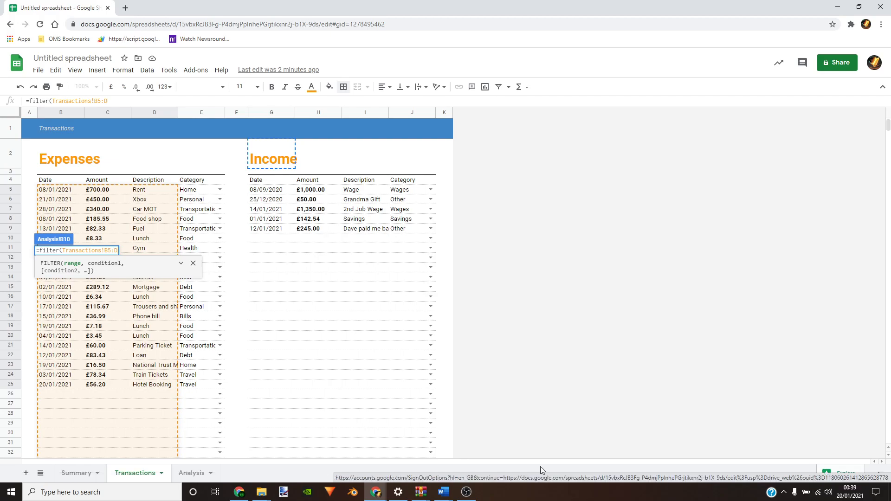
pyautogui.scroll(-1, 110, 372)
pyautogui.scroll(-3, 132, 306)
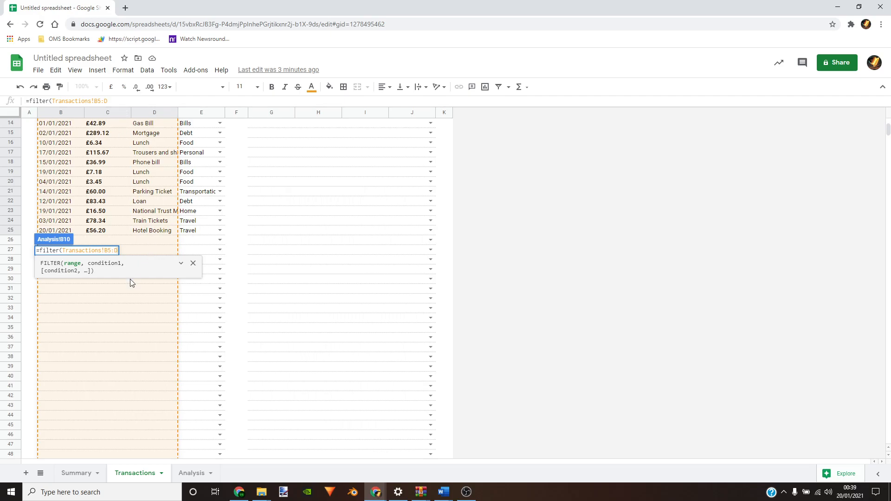
pyautogui.write('.')
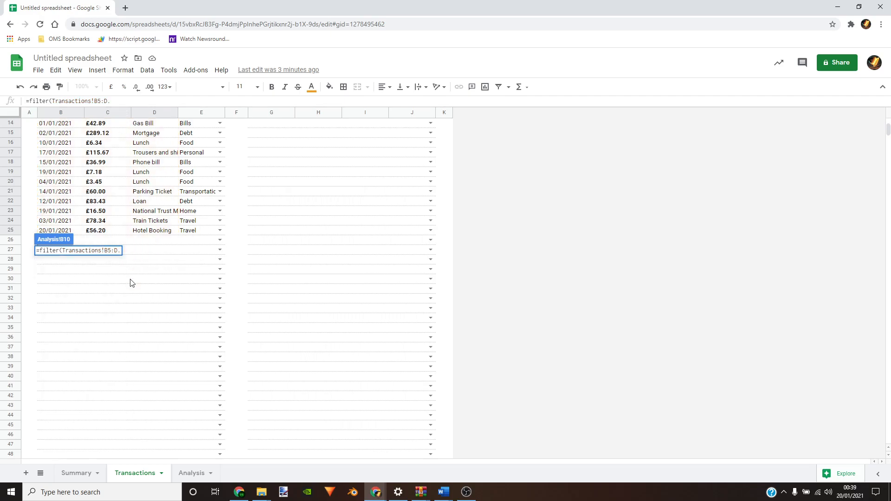
pyautogui.press('BackSpace')
pyautogui.write(',')
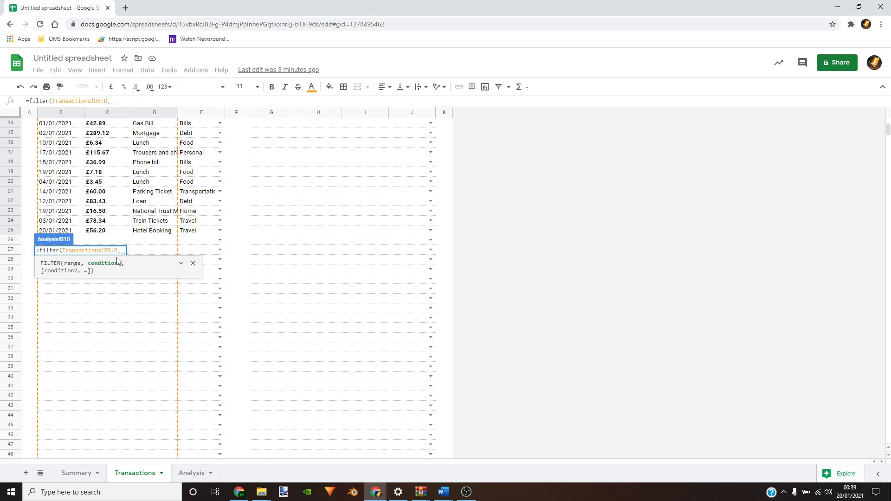
# Add the open-ended expense category column Transactions!E5:E as the range for the FILTER condition
pyautogui.scroll(5, 153, 242)
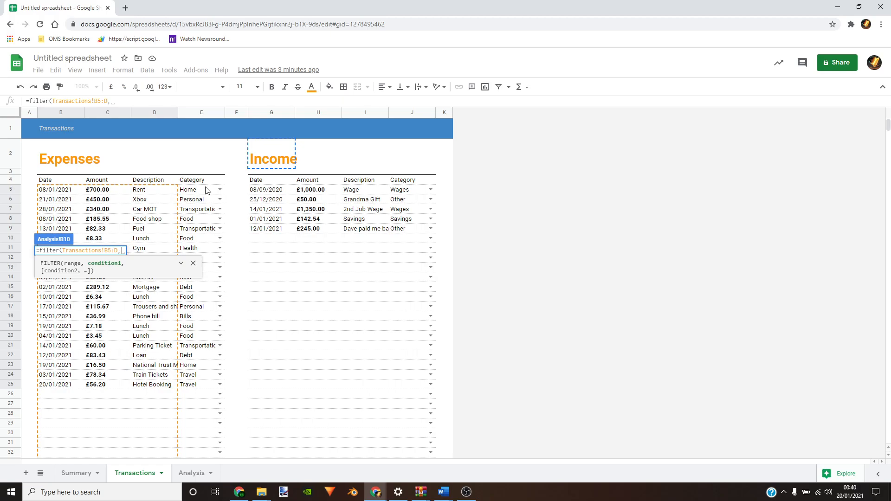
pyautogui.moveTo(206, 190); pyautogui.dragTo(201, 388)
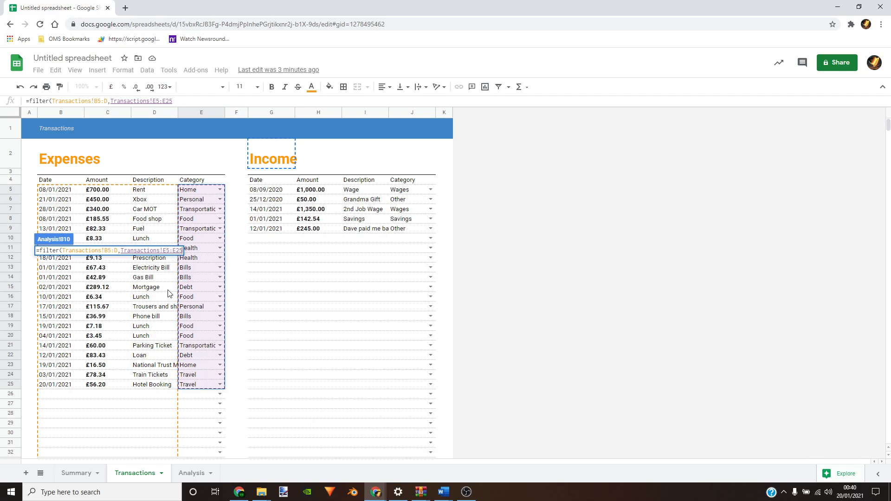
pyautogui.press('BackSpace')
pyautogui.press('BackSpace')
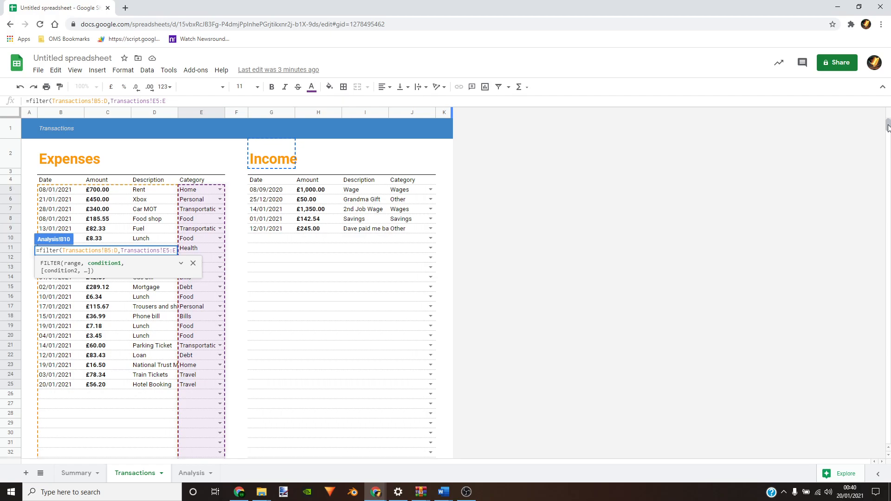
# Complete the FILTER formula so the expense category column must equal the category chosen in Analysis cell C8
pyautogui.moveTo(889, 126); pyautogui.dragTo(888, 70)
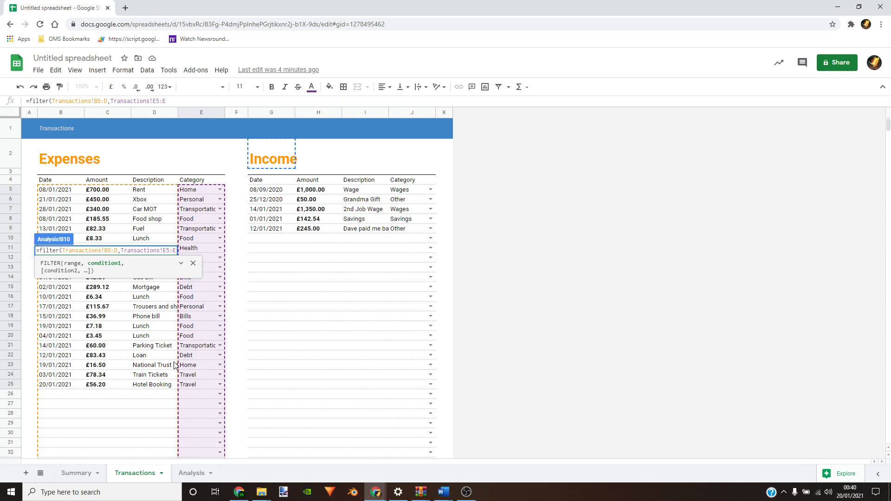
pyautogui.write('=')
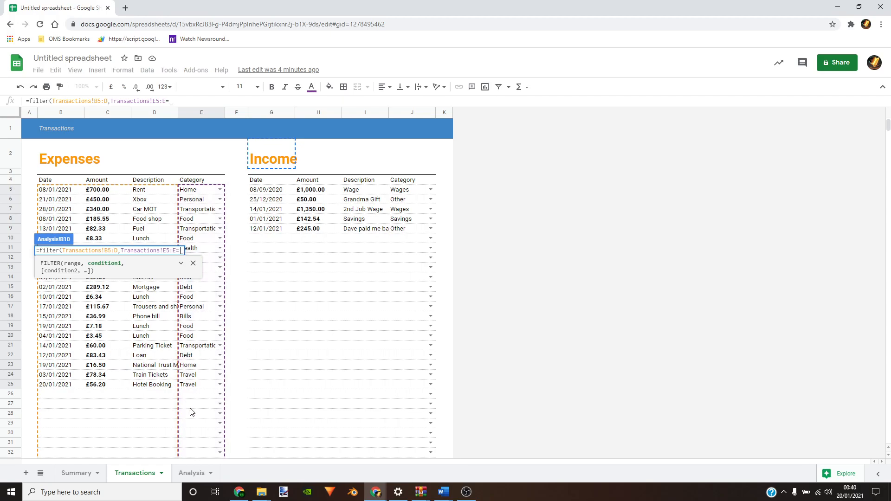
pyautogui.click(195, 473)
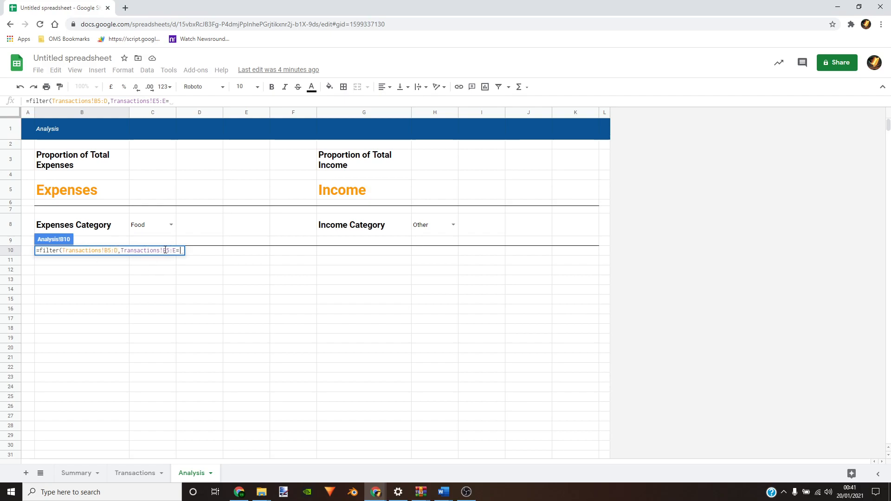
pyautogui.click(148, 226)
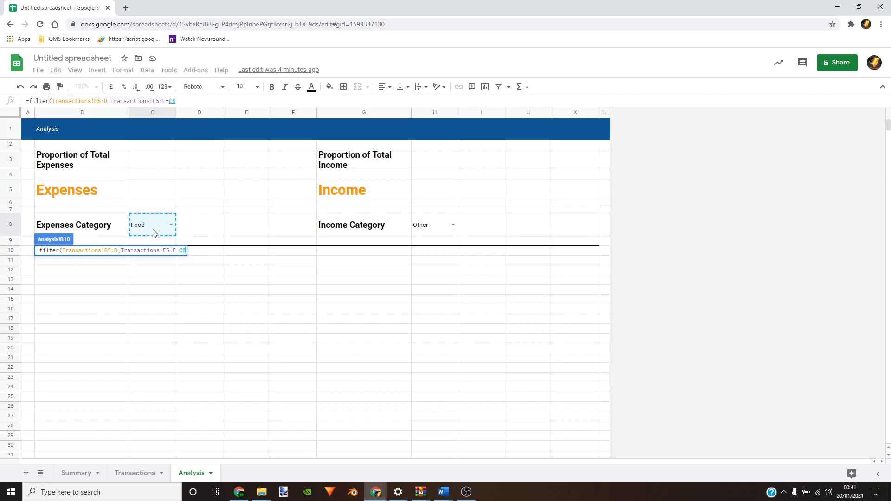
pyautogui.write(')')
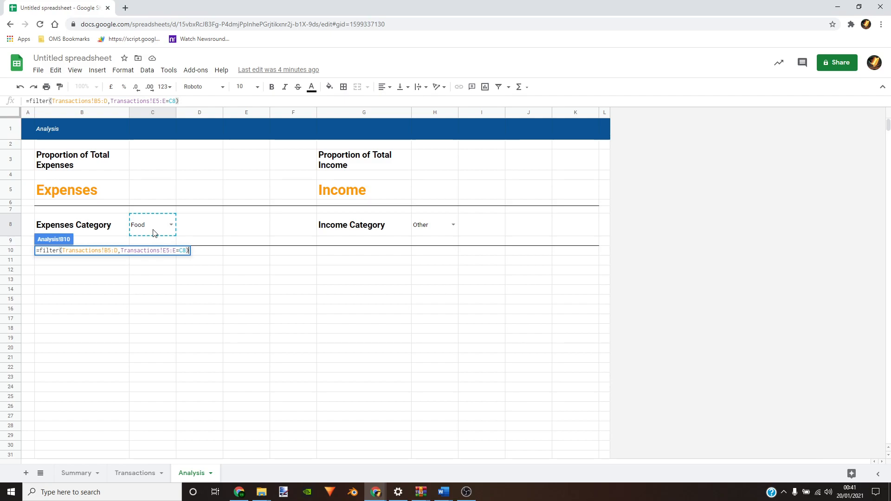
pyautogui.press('Return')
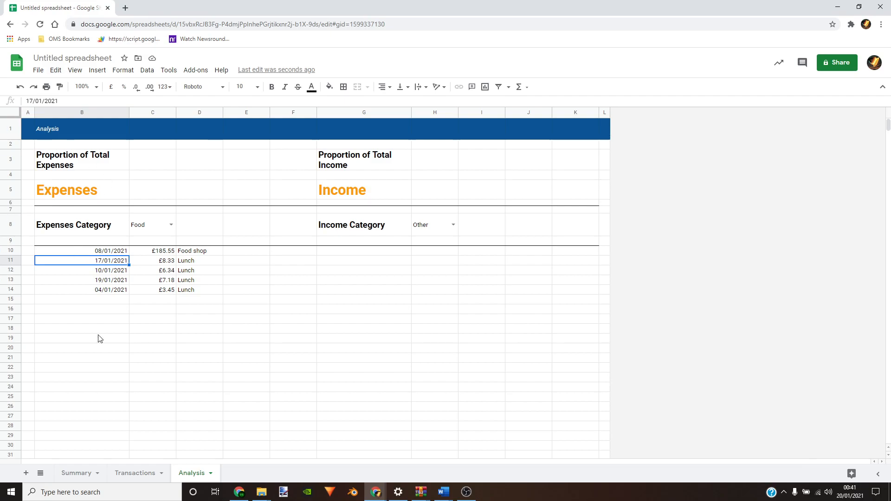
# Move the expenses FILTER formula from Analysis cell B10 down to B11, freeing row 10 above the results
pyautogui.click(110, 252)
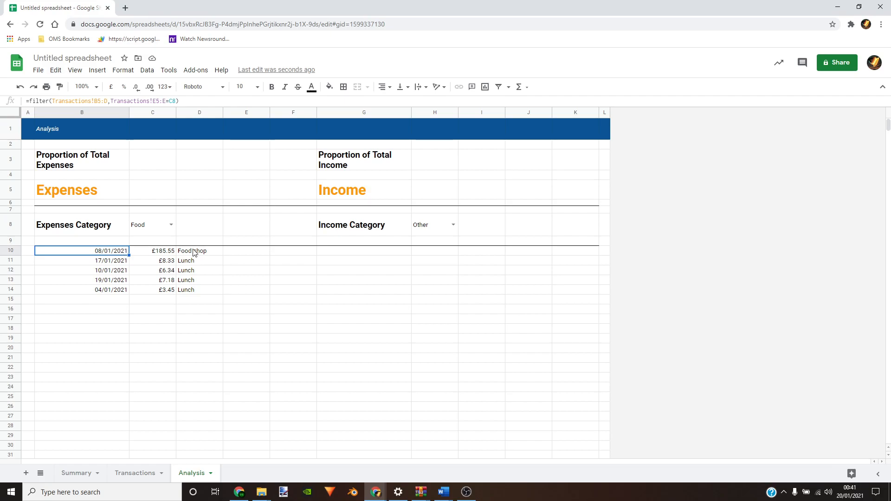
pyautogui.click(159, 253)
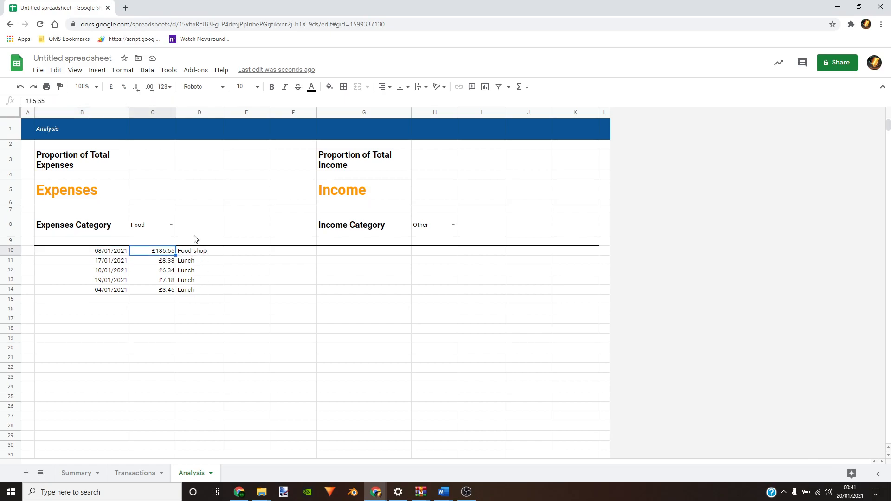
pyautogui.click(190, 290)
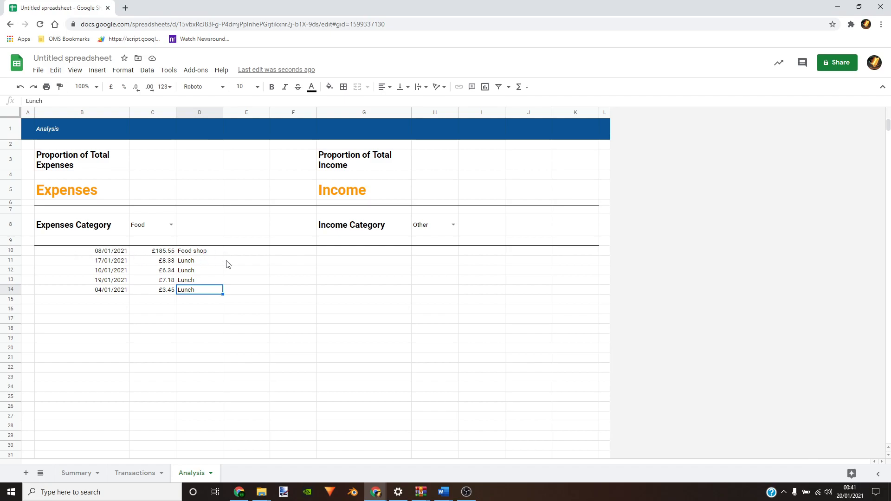
pyautogui.click(96, 253)
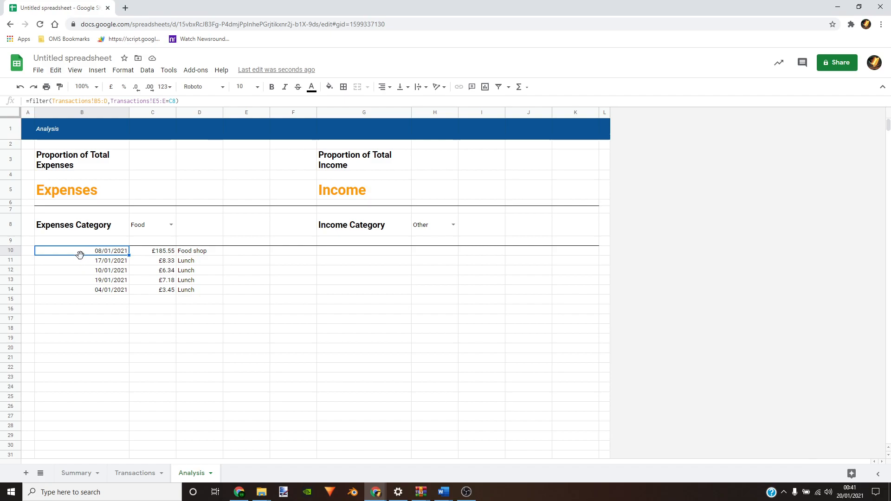
pyautogui.moveTo(80, 257); pyautogui.dragTo(82, 275)
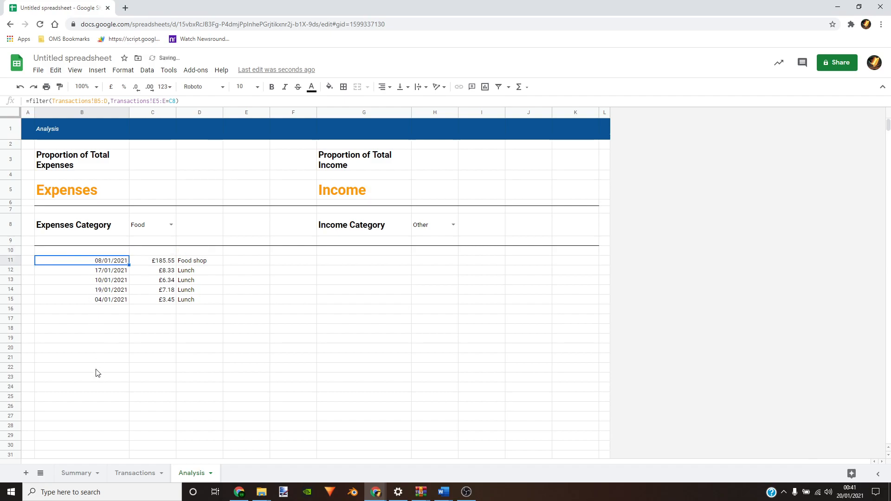
# Enter the column headers Date, Amount and Description in B10:D10 above the filtered expenses
pyautogui.click(85, 254)
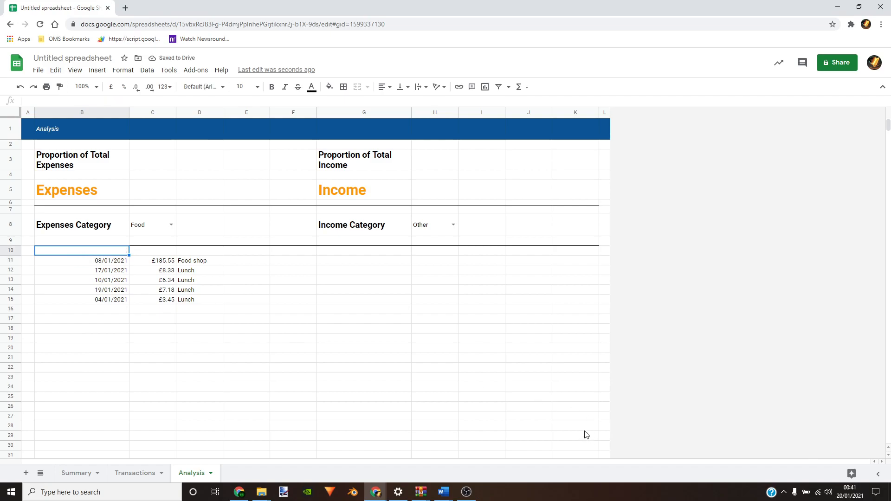
pyautogui.write('Date')
pyautogui.press('Tab')
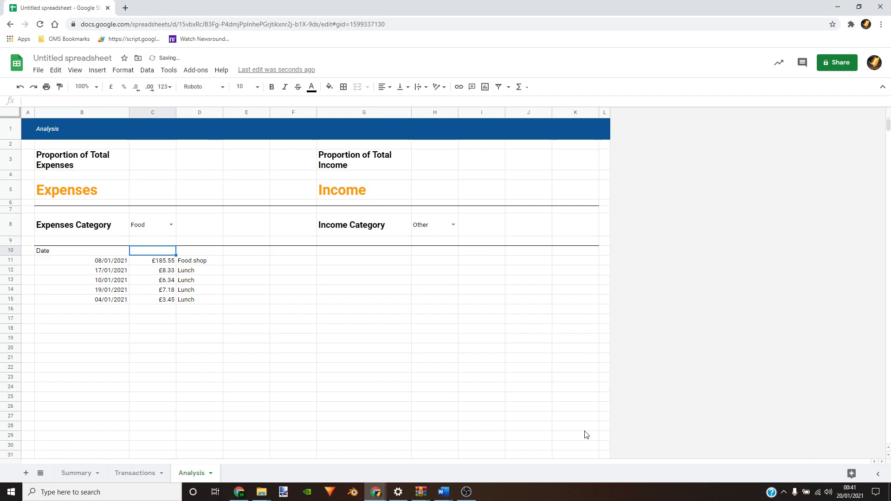
pyautogui.write('Amount')
pyautogui.press('Tab')
pyautogui.write('D')
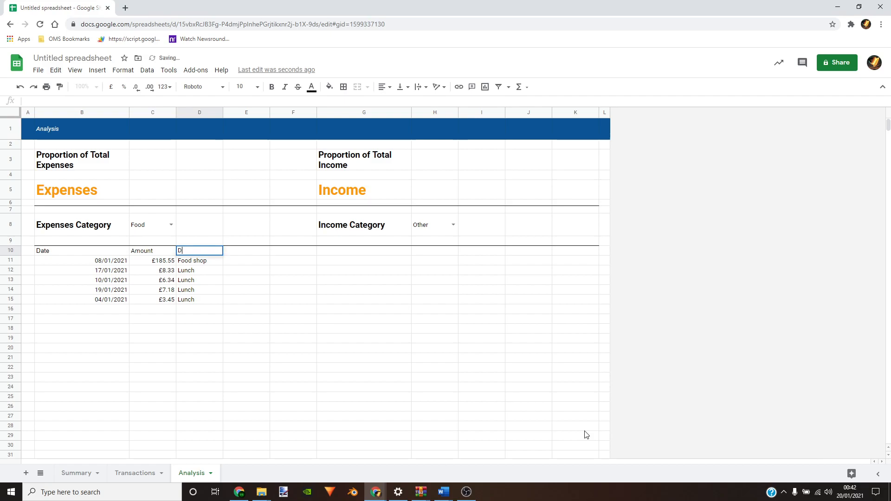
pyautogui.write('escription')
pyautogui.press('Return')
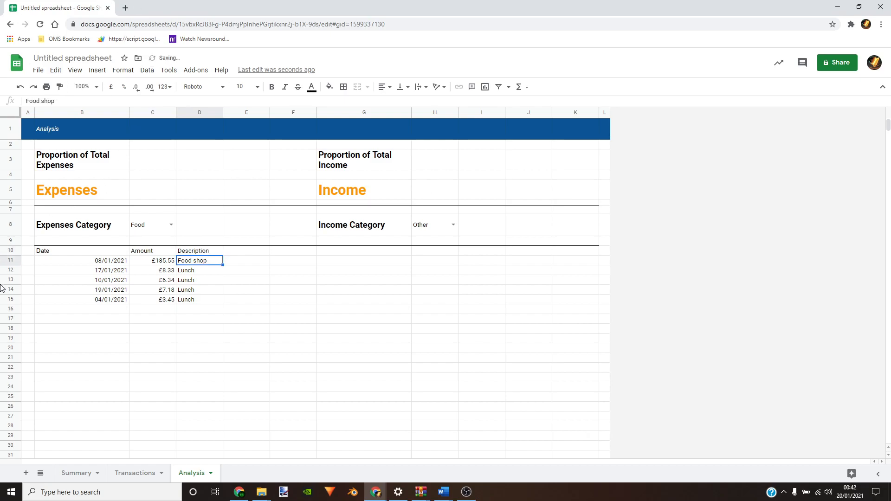
# Make the expense column headers in B10:D10 bold
pyautogui.moveTo(65, 253); pyautogui.dragTo(201, 253)
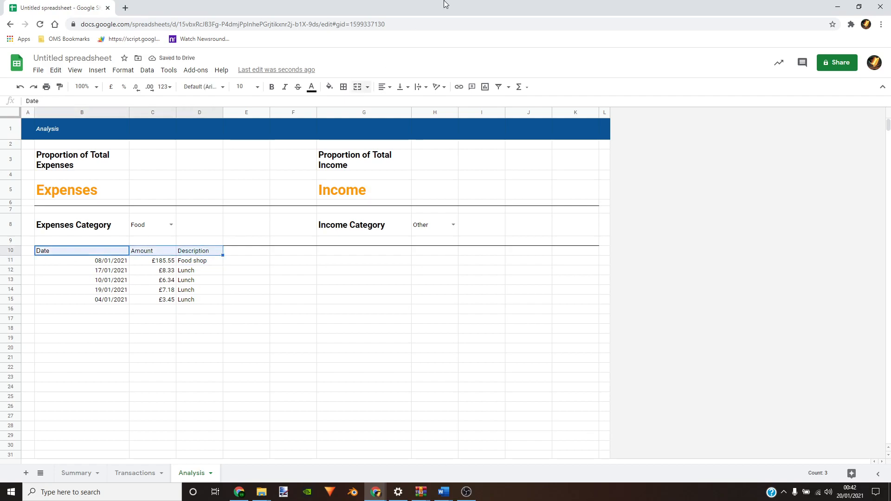
pyautogui.click(272, 87)
pyautogui.click(202, 358)
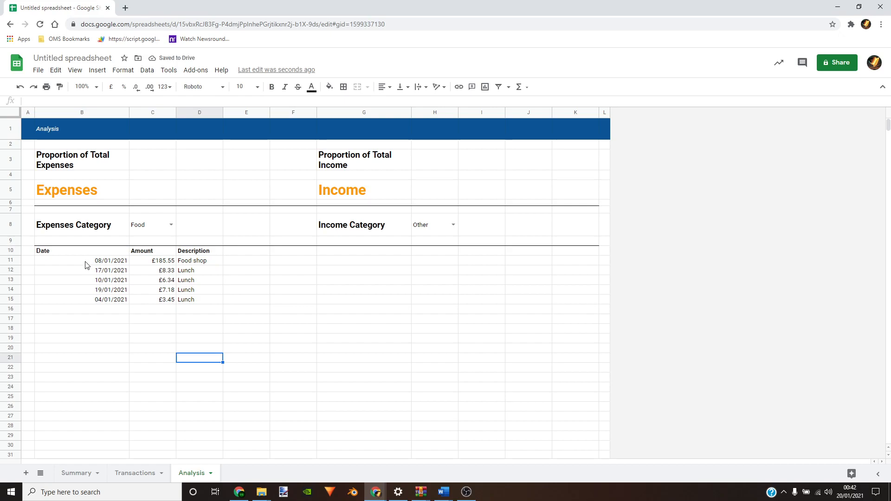
# Left-align the filtered expense dates, amounts and descriptions in B11:D15
pyautogui.moveTo(76, 267); pyautogui.dragTo(79, 302)
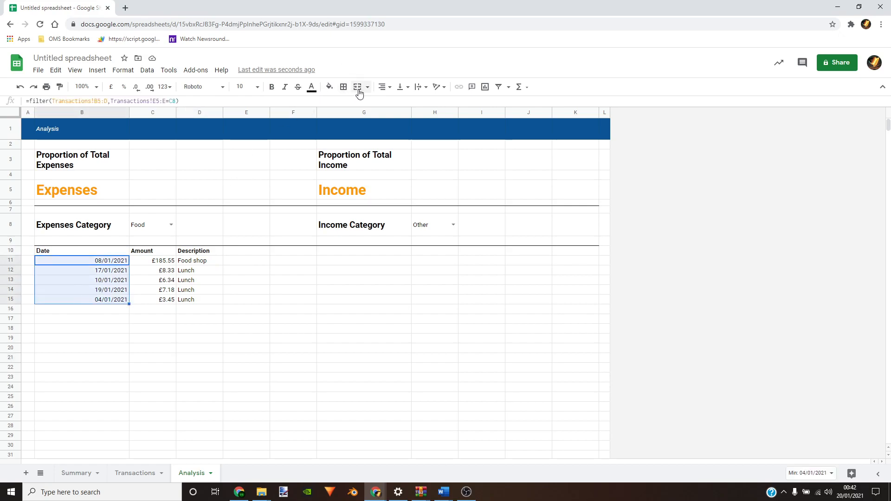
pyautogui.click(384, 87)
pyautogui.click(384, 103)
pyautogui.click(149, 352)
pyautogui.click(162, 264)
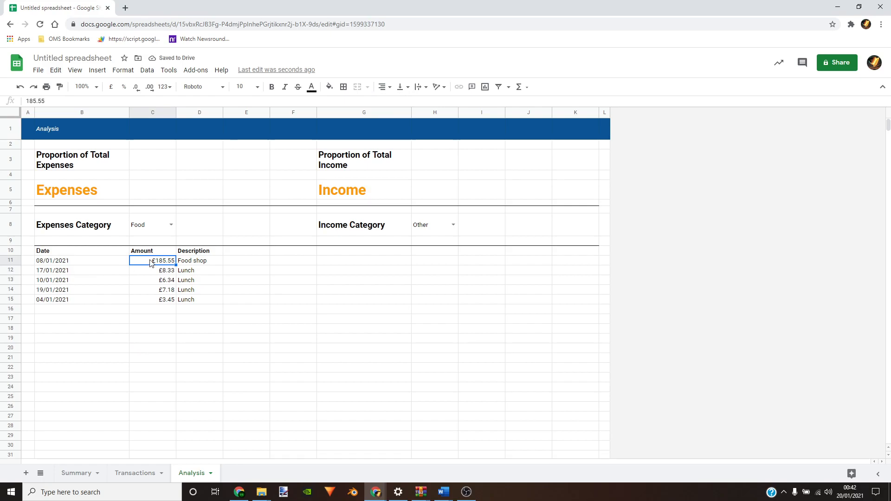
pyautogui.click(42, 261)
pyautogui.moveTo(194, 313); pyautogui.dragTo(197, 301)
pyautogui.click(384, 88)
pyautogui.click(384, 102)
pyautogui.click(246, 387)
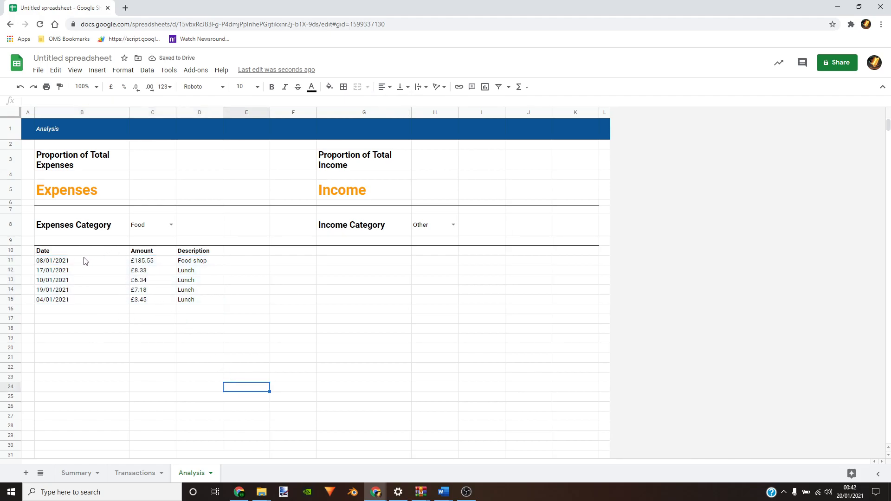
# Compare the formatting of the filtered Food expenses with the expense list on the Transactions sheet
pyautogui.click(161, 261)
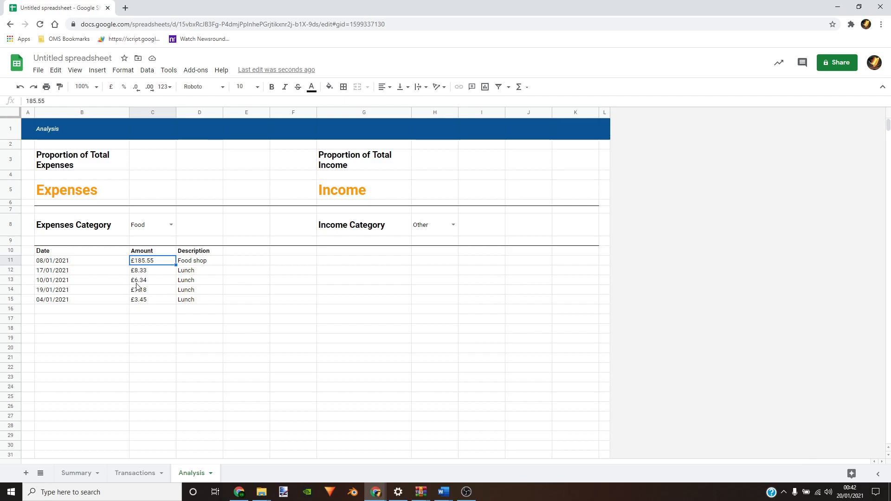
pyautogui.click(124, 474)
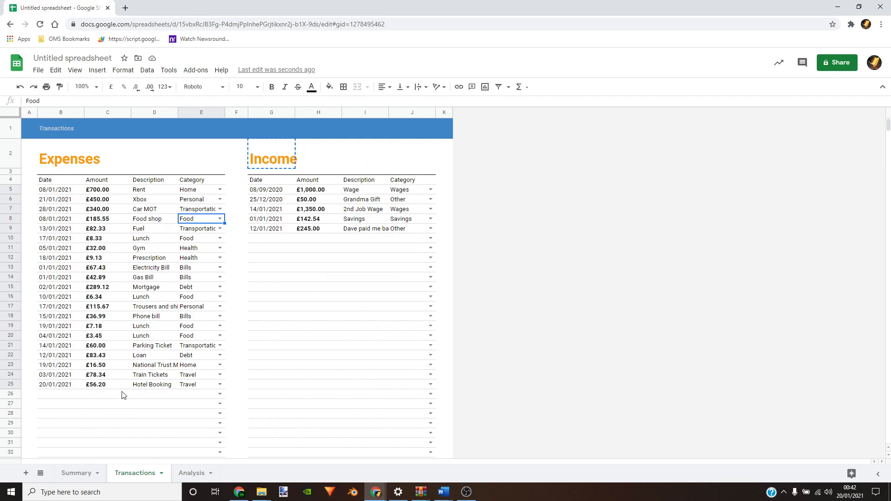
pyautogui.click(176, 476)
pyautogui.click(151, 308)
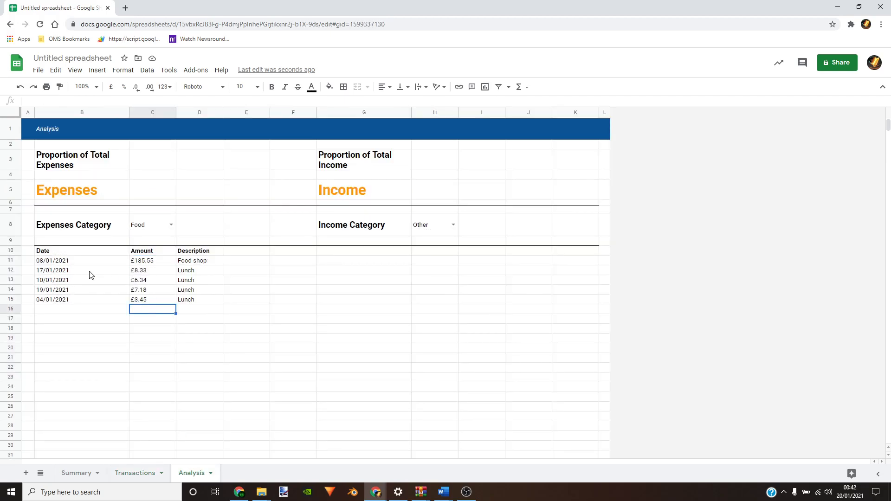
pyautogui.moveTo(142, 261); pyautogui.dragTo(145, 303)
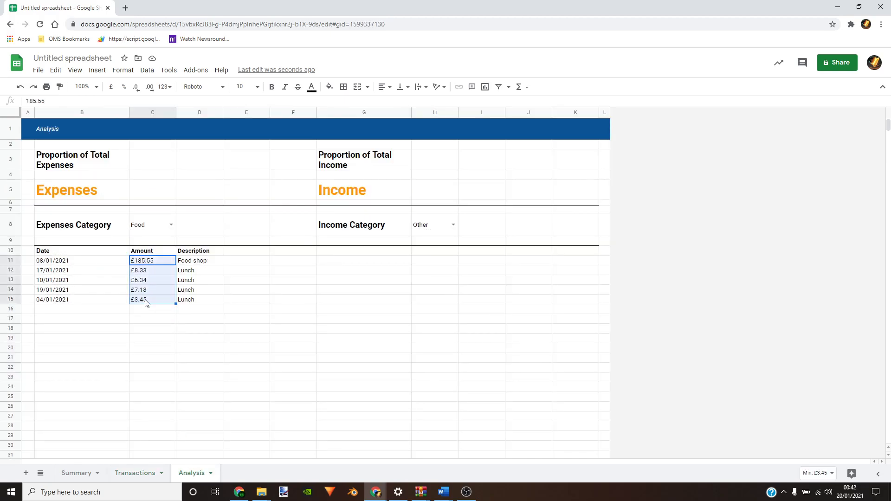
pyautogui.click(236, 347)
pyautogui.click(163, 263)
pyautogui.click(232, 340)
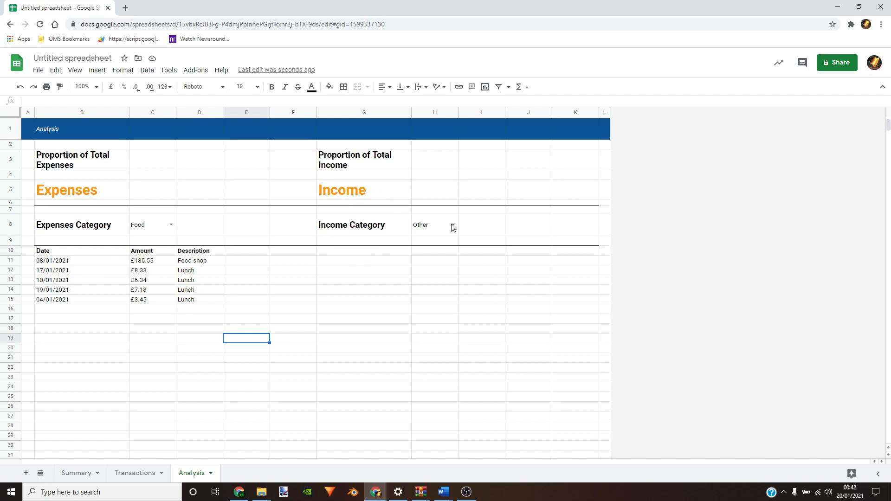
# Enter the column headers Date, Amount and Description in G10:I10 beneath the Income Category
pyautogui.click(351, 255)
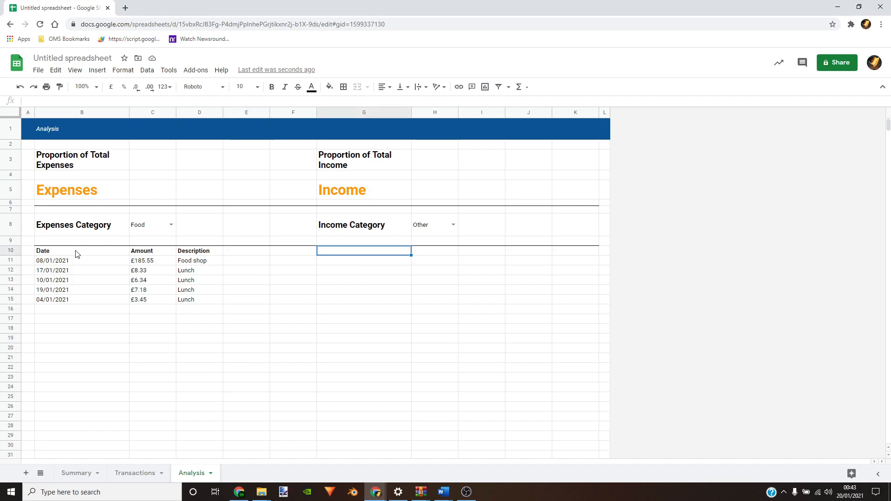
pyautogui.write('Date')
pyautogui.press('Tab')
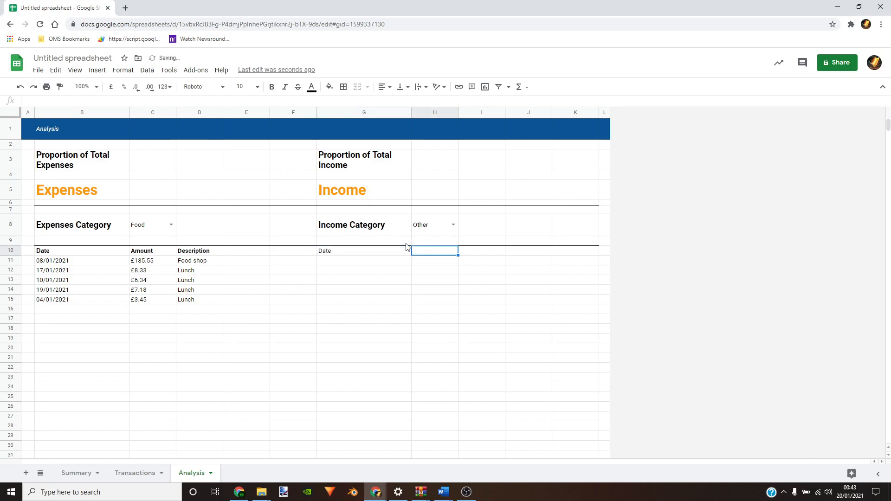
pyautogui.write('Amount')
pyautogui.press('Tab')
pyautogui.write('De')
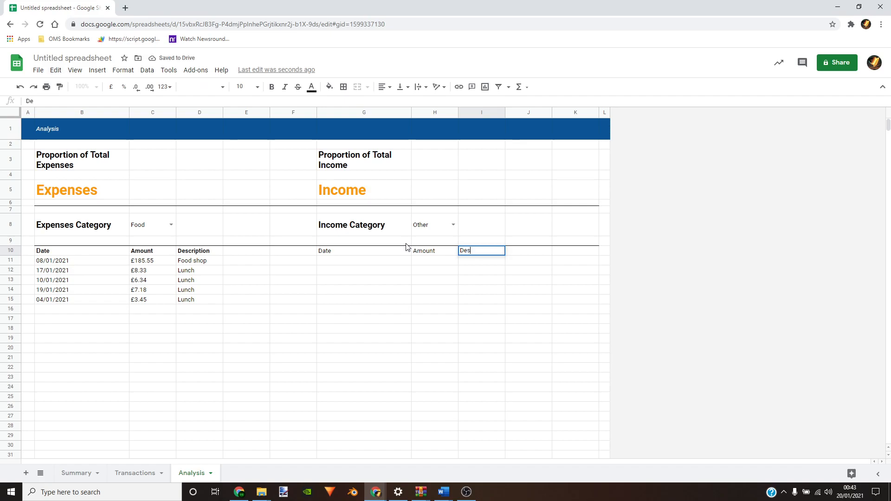
pyautogui.write('scription')
pyautogui.press('Return')
pyautogui.press('Left')
# Make the income column headers in G10:I10 bold
pyautogui.moveTo(323, 250); pyautogui.dragTo(501, 253)
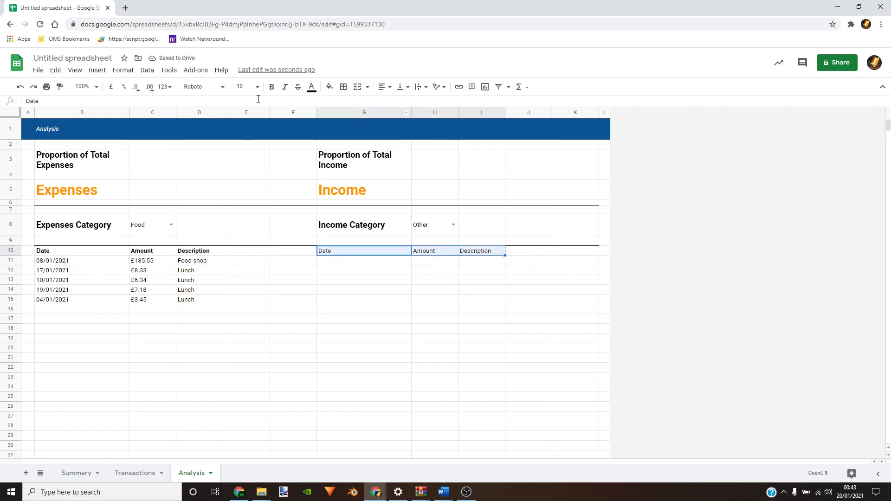
pyautogui.click(272, 87)
pyautogui.click(472, 409)
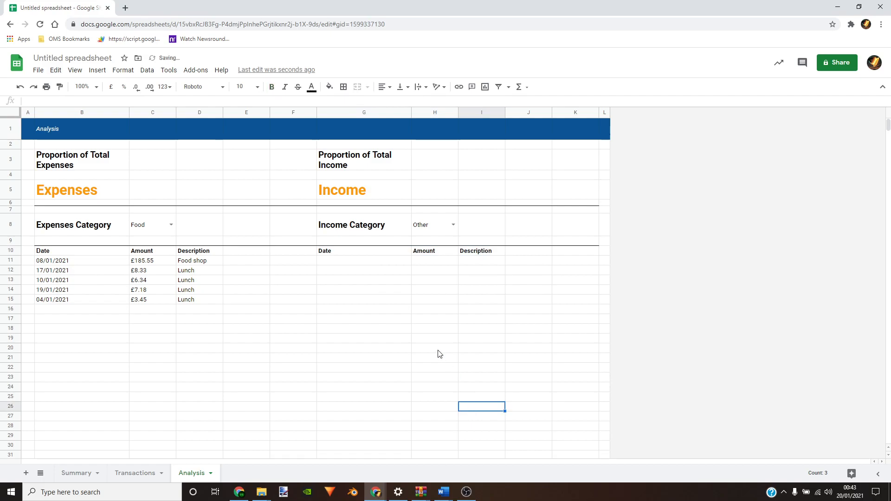
# Start a FILTER formula in G11 with the open-ended income range Transactions!G5:I as its range
pyautogui.click(349, 264)
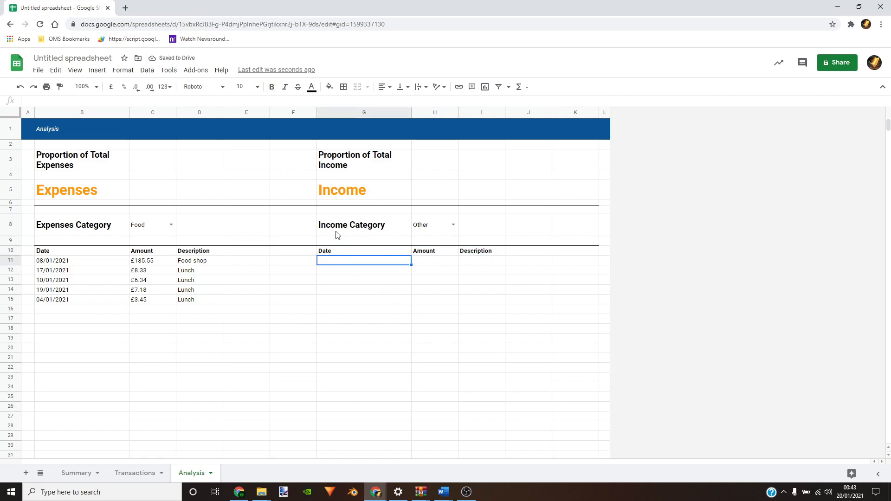
pyautogui.write('=f')
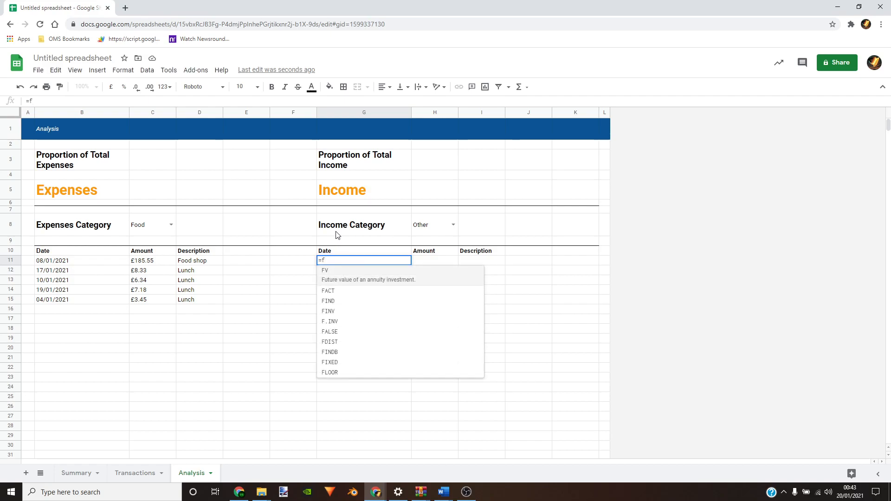
pyautogui.write('ilter(')
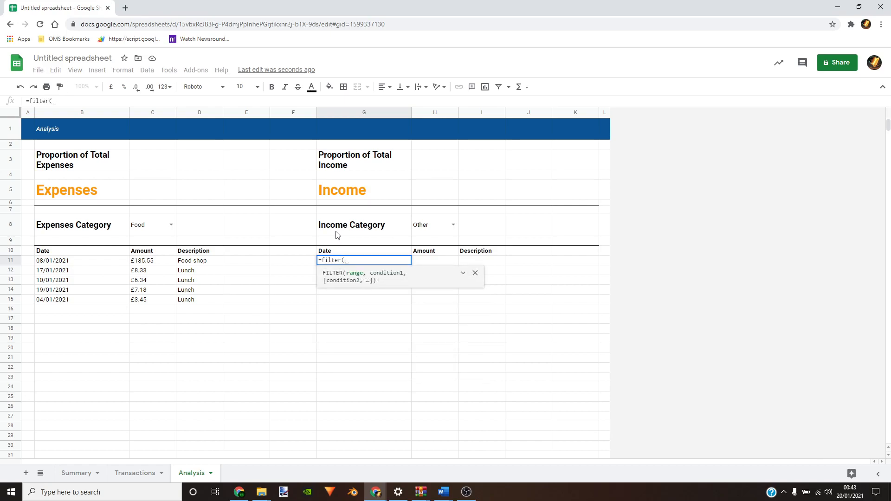
pyautogui.click(138, 473)
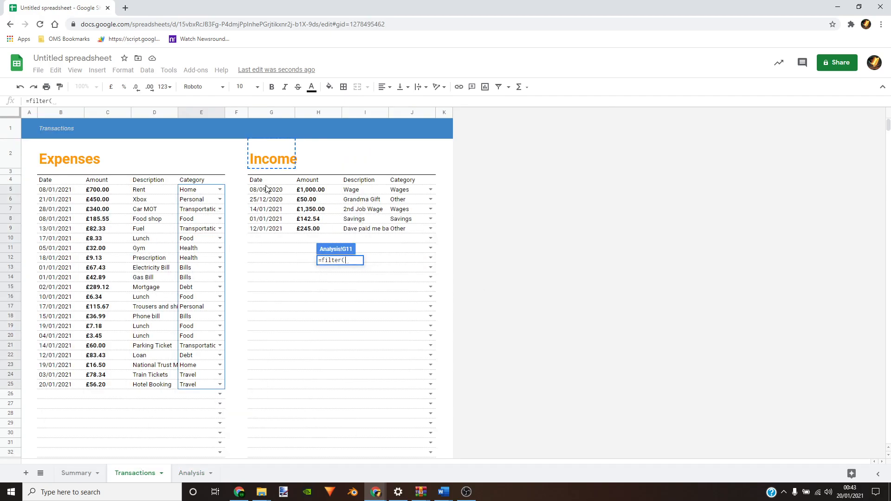
pyautogui.moveTo(265, 189); pyautogui.dragTo(379, 237)
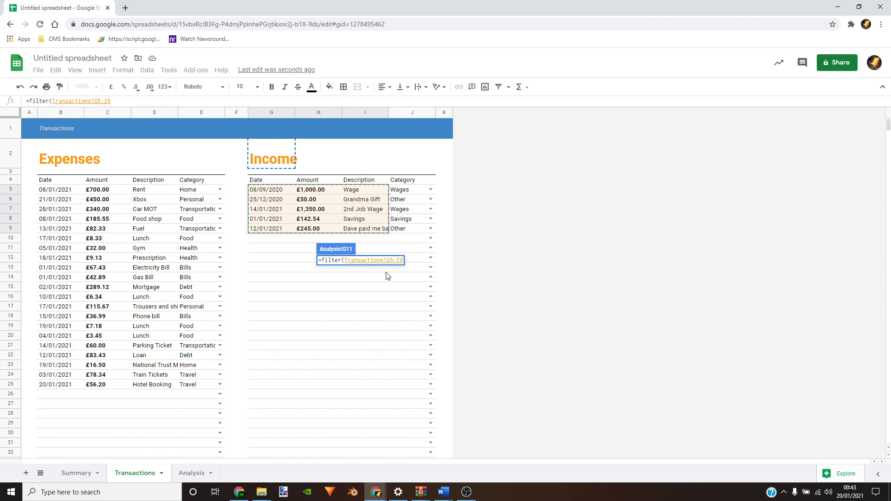
pyautogui.write(',')
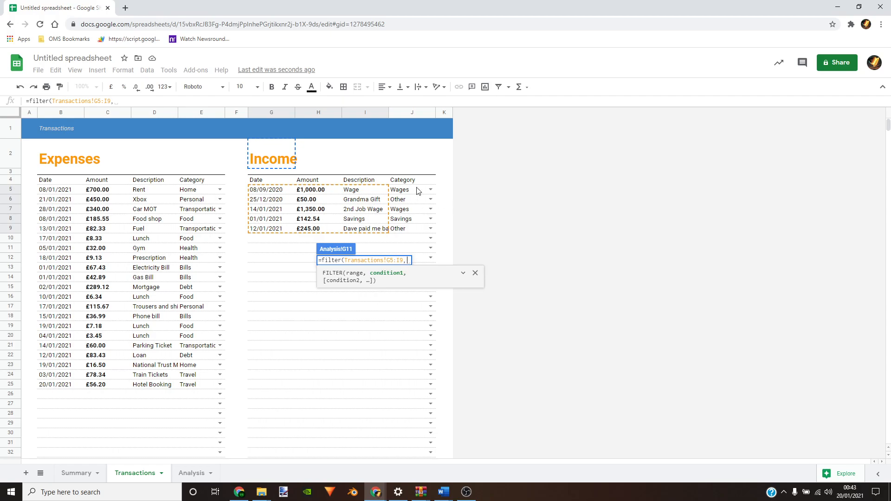
pyautogui.click(404, 261)
pyautogui.press('BackSpace')
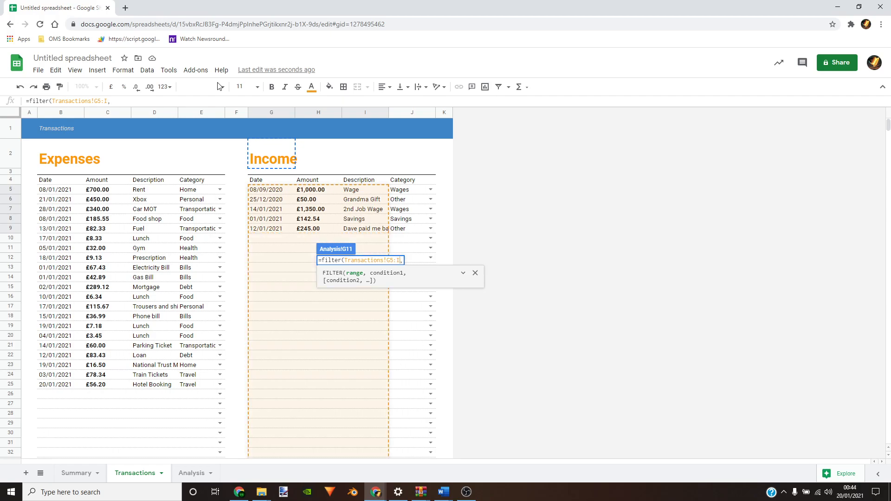
pyautogui.scroll(-3, 339, 218)
pyautogui.scroll(3, 334, 225)
pyautogui.click(403, 260)
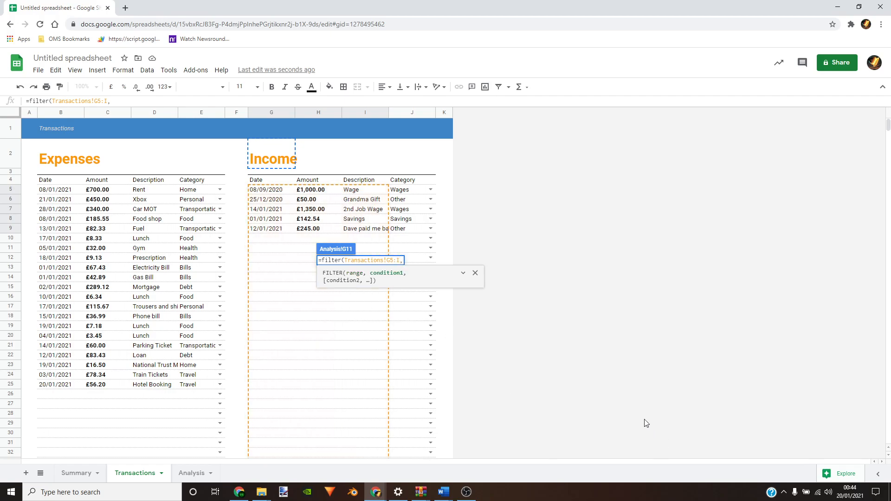
# Add the income category column Transactions!J5:J as the FILTER condition range and commit the formula on the Analysis sheet
pyautogui.moveTo(416, 191); pyautogui.dragTo(418, 249)
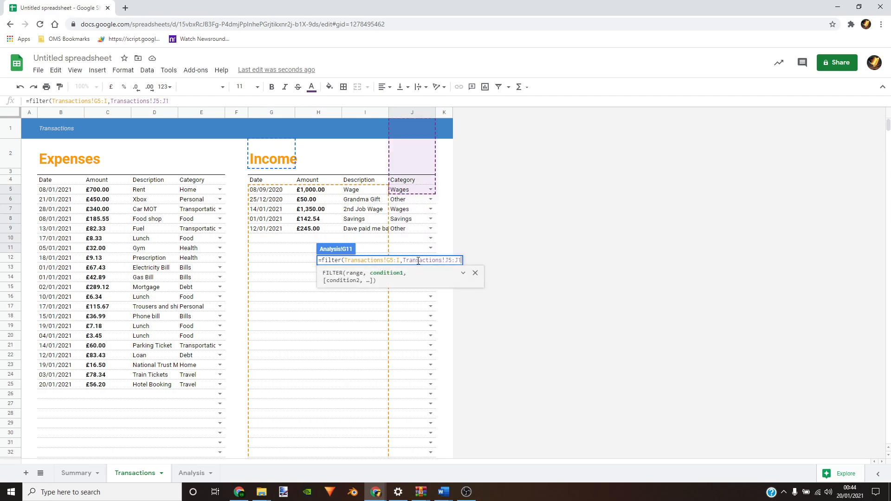
pyautogui.press('BackSpace')
pyautogui.press('BackSpace')
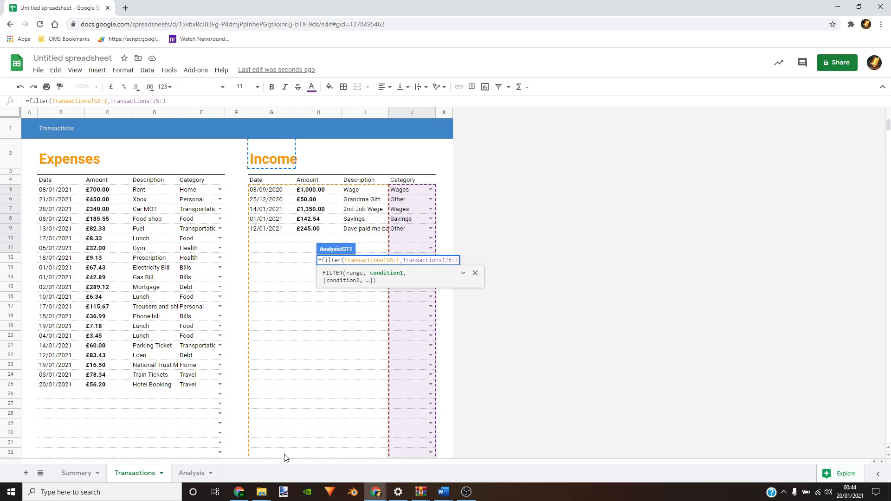
pyautogui.click(183, 474)
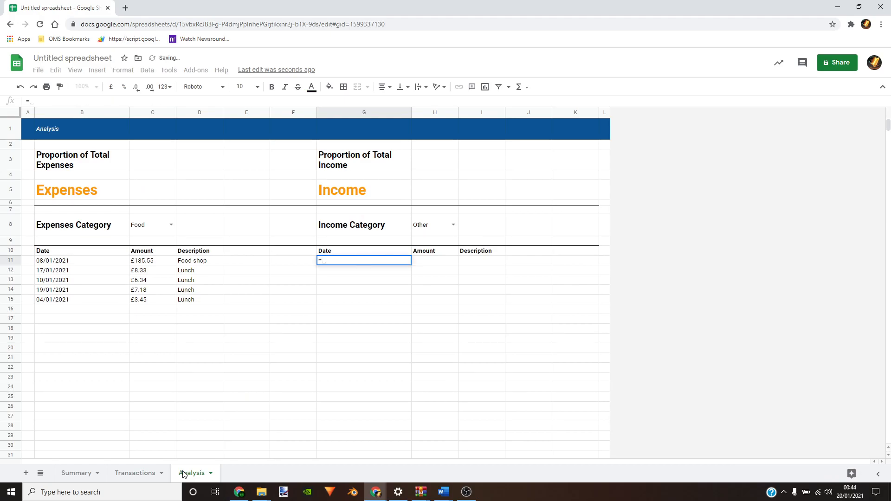
pyautogui.press('Return')
# Complete the G11 FILTER condition so that Transactions!J5:J equals the Income Category in H8
pyautogui.click(370, 288)
pyautogui.click(364, 260)
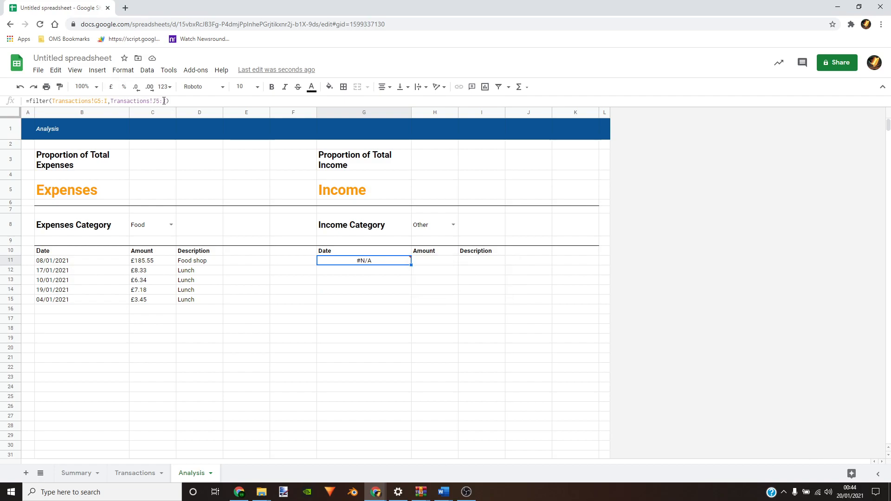
pyautogui.click(421, 361)
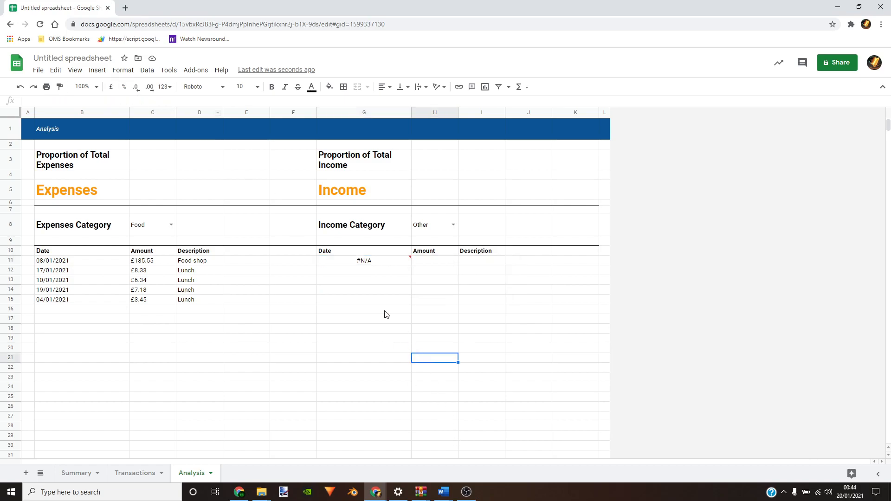
pyautogui.click(369, 263)
pyautogui.click(353, 340)
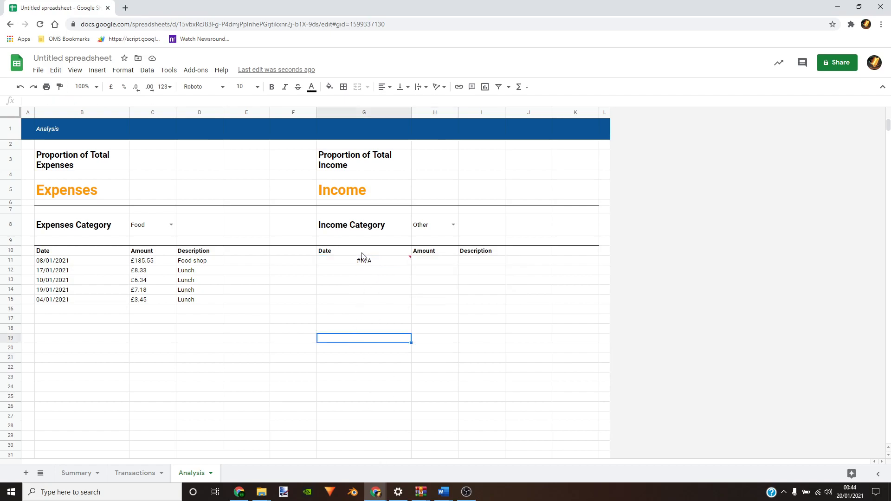
pyautogui.click(364, 257)
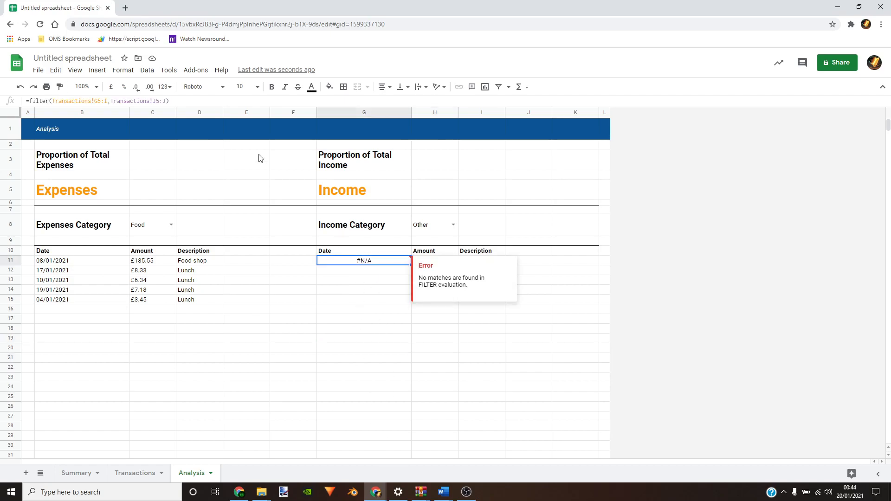
pyautogui.click(167, 101)
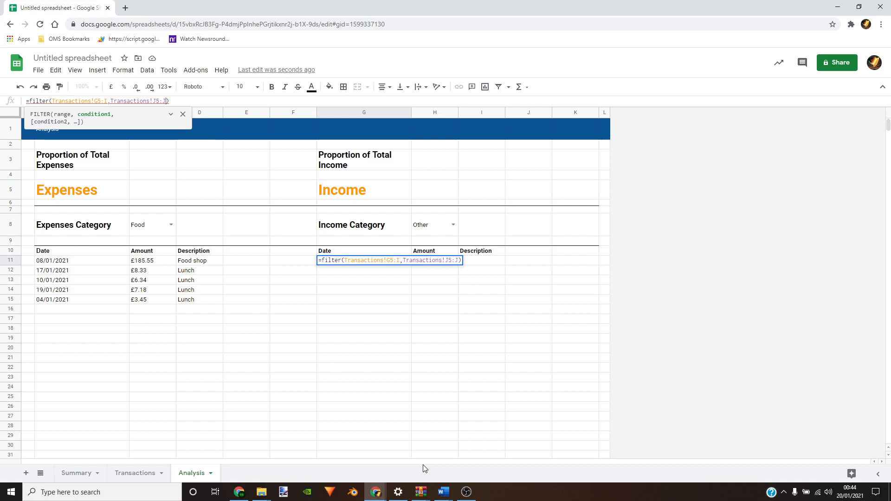
pyautogui.write('=')
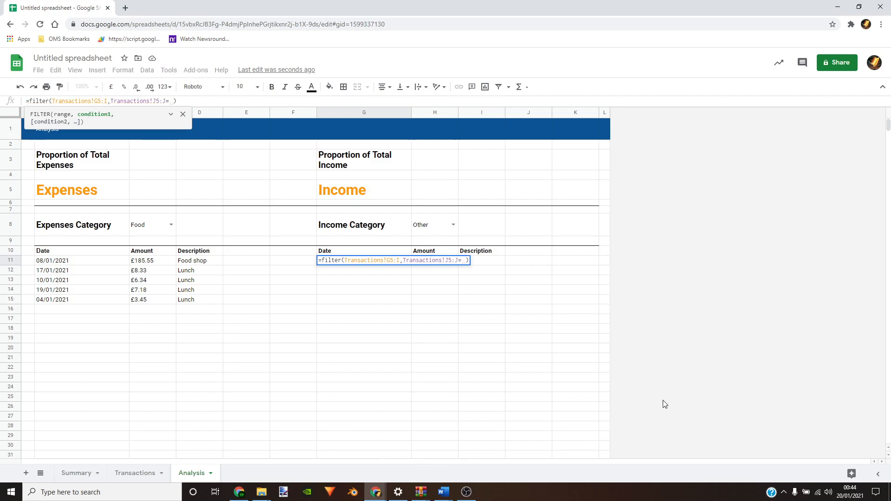
pyautogui.click(431, 225)
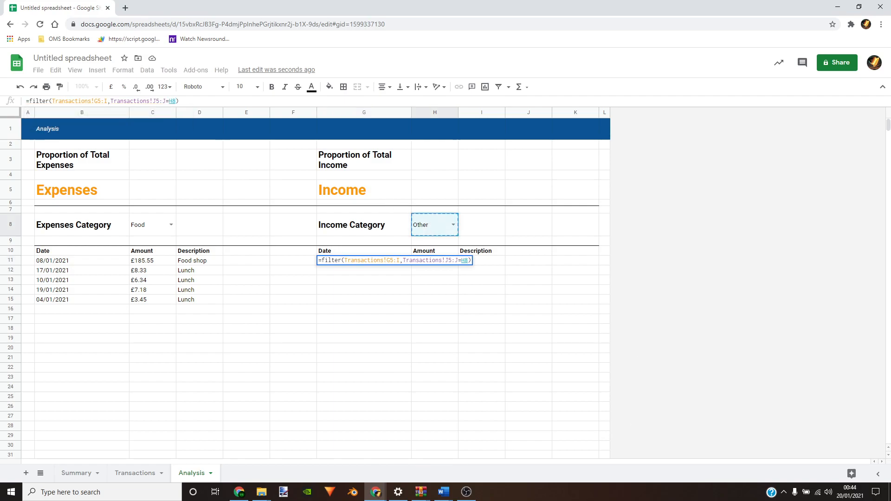
pyautogui.press('Return')
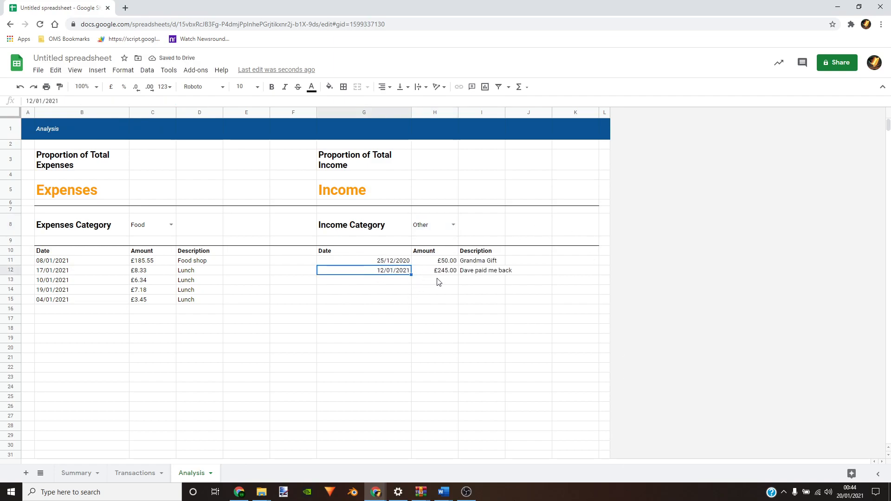
# Check the filtered Other income rows against the Other entries in the Transactions sheet's income list
pyautogui.click(137, 473)
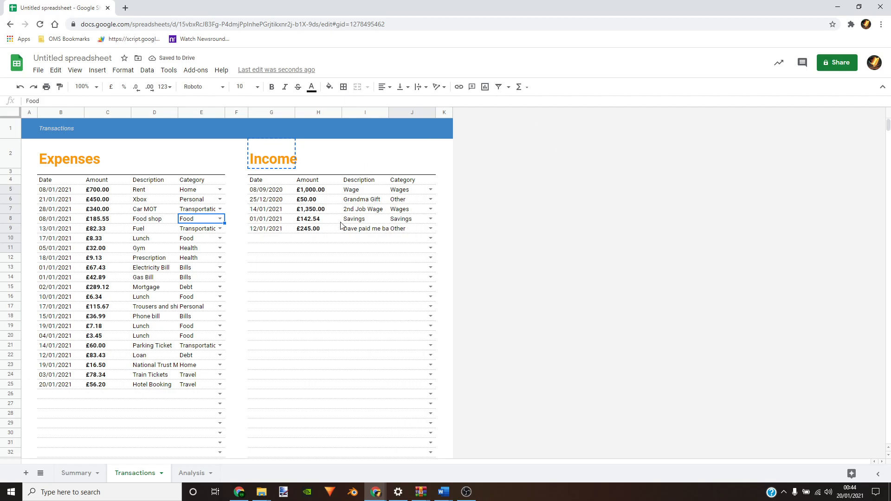
pyautogui.click(404, 201)
pyautogui.click(415, 231)
pyautogui.click(417, 201)
pyautogui.click(417, 232)
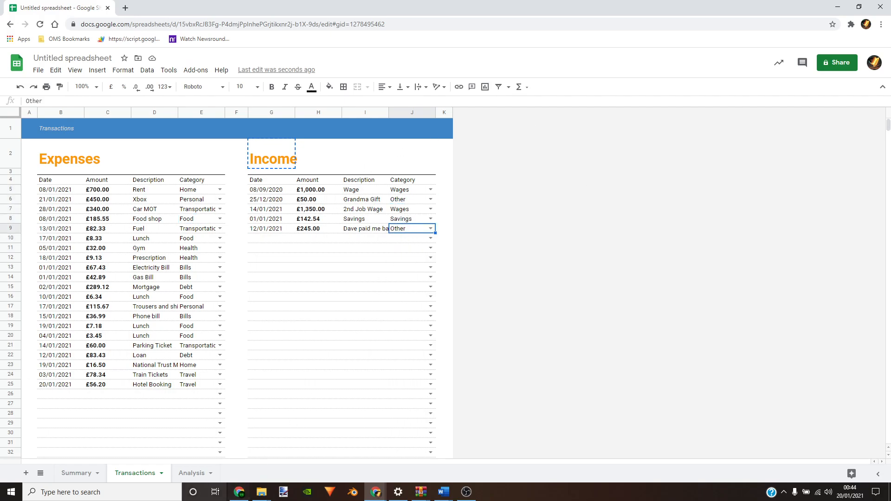
pyautogui.click(191, 473)
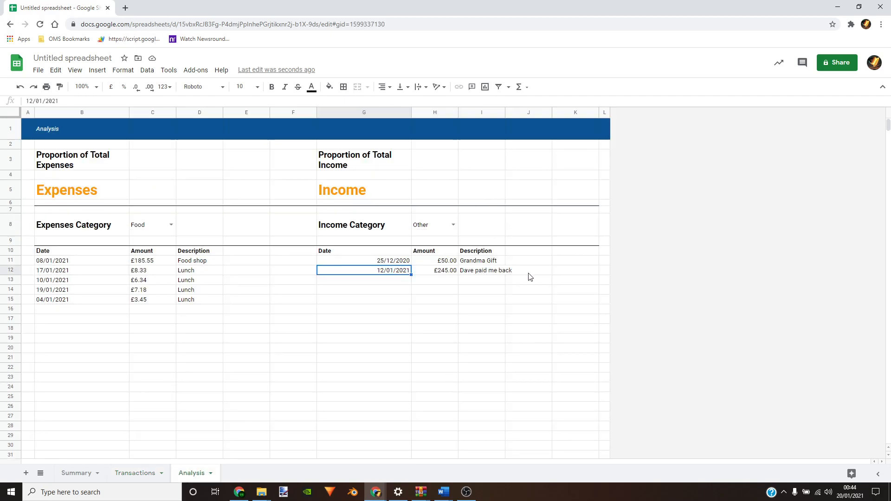
pyautogui.moveTo(440, 273); pyautogui.dragTo(440, 277)
pyautogui.click(431, 312)
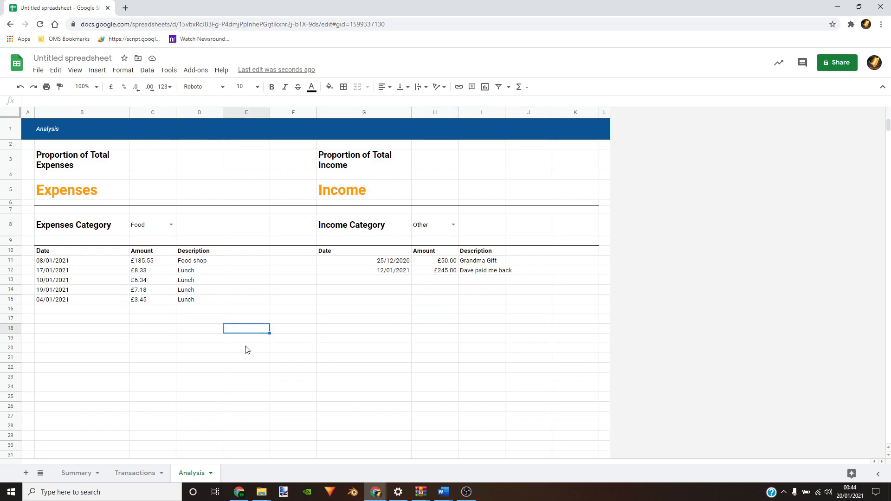
# Test both filters by setting the Expenses Category to Bills and the Income Category to Wages
pyautogui.click(171, 225)
pyautogui.click(151, 333)
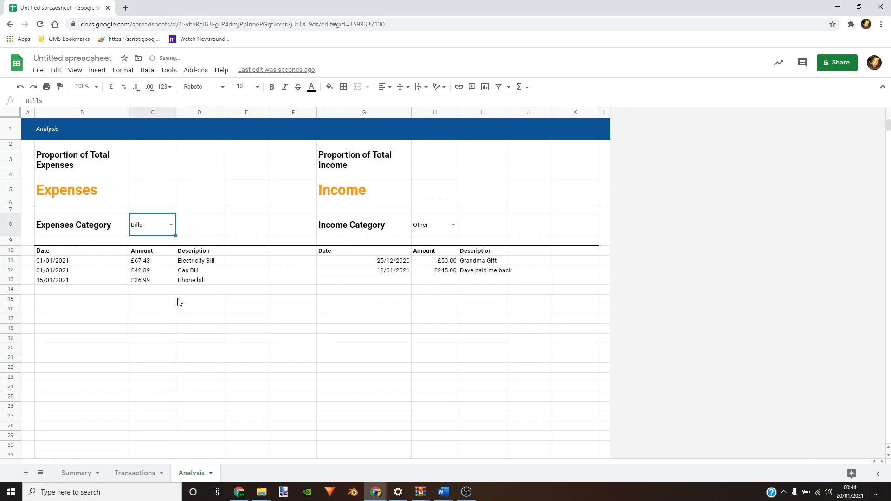
pyautogui.click(450, 225)
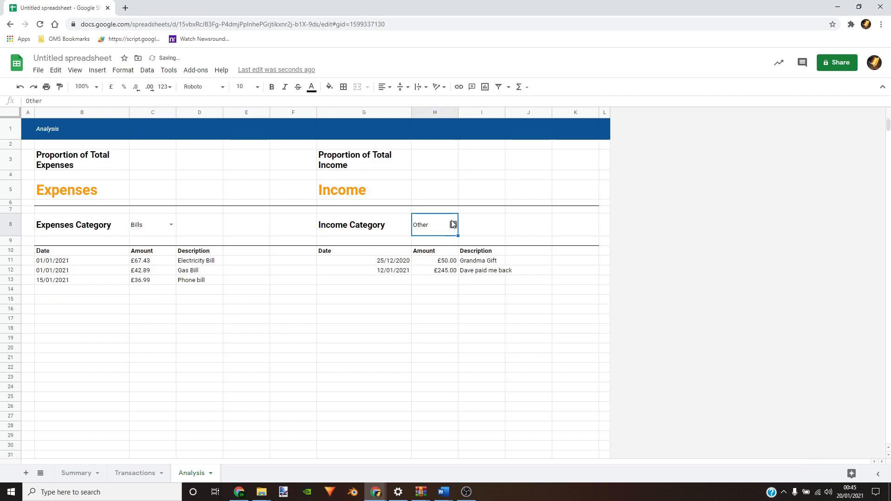
pyautogui.click(453, 225)
pyautogui.click(431, 255)
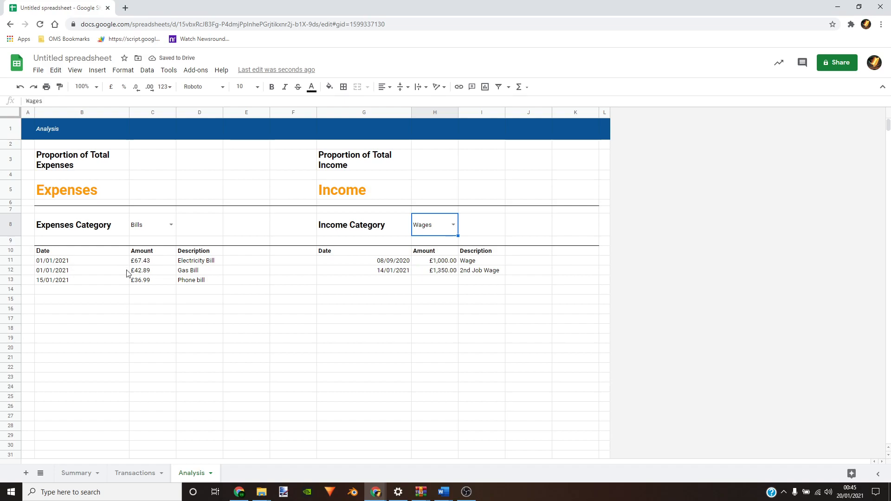
pyautogui.click(153, 348)
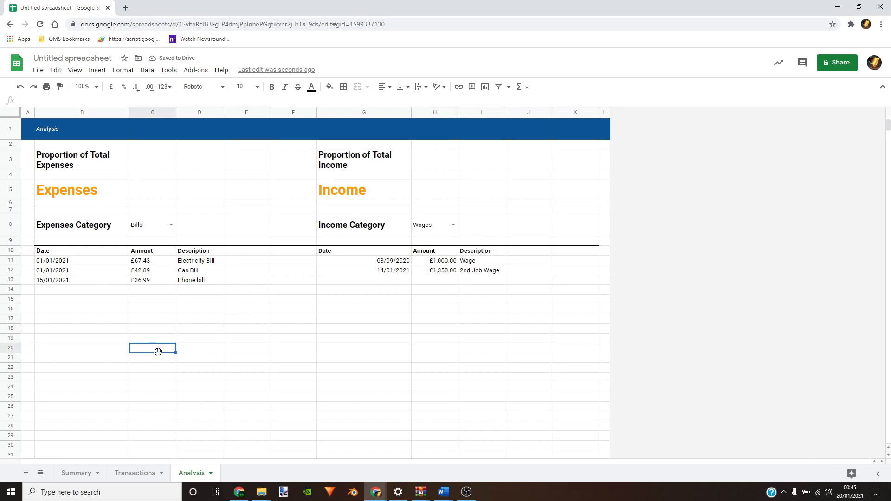
# Switch the Income Category to Savings
pyautogui.click(57, 242)
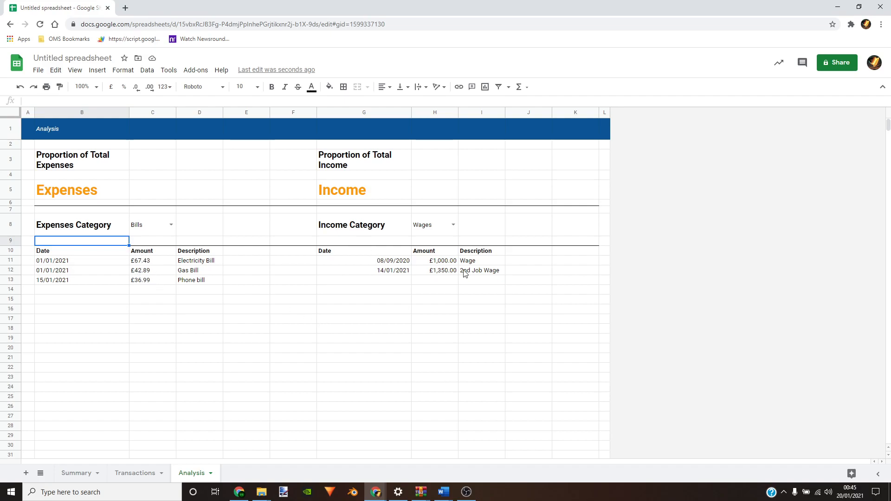
pyautogui.click(453, 224)
pyautogui.click(435, 259)
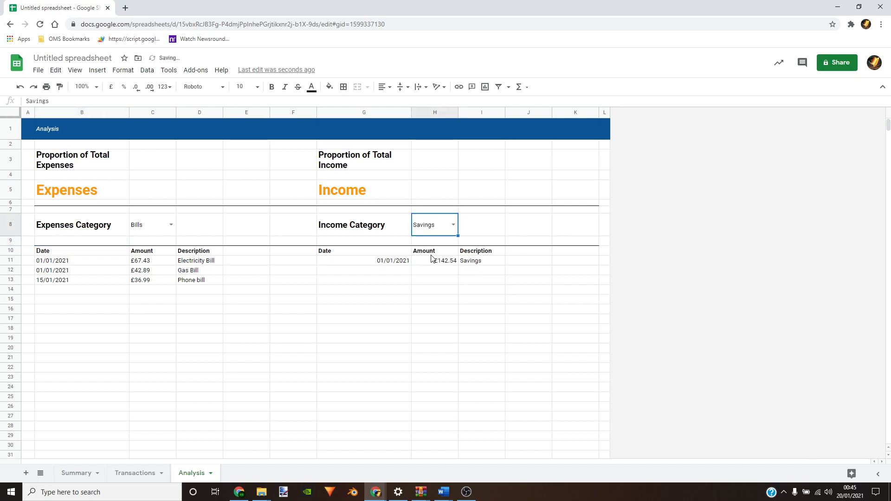
pyautogui.click(110, 239)
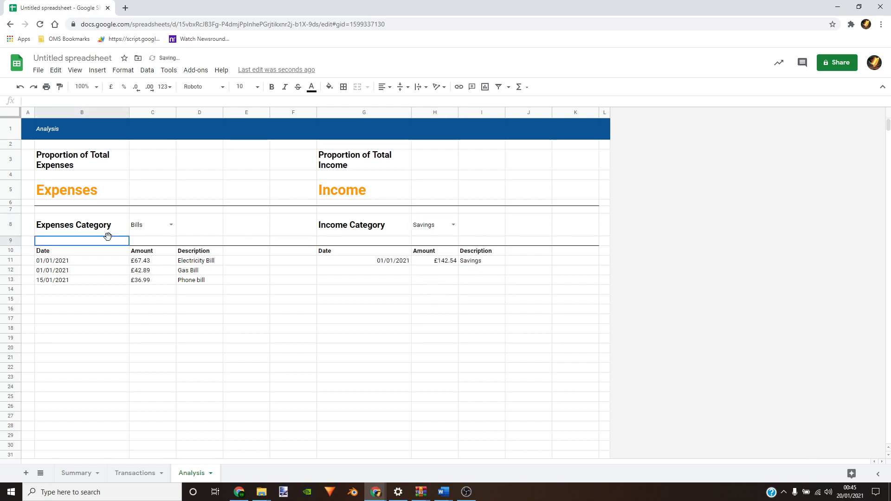
pyautogui.click(454, 225)
pyautogui.click(430, 254)
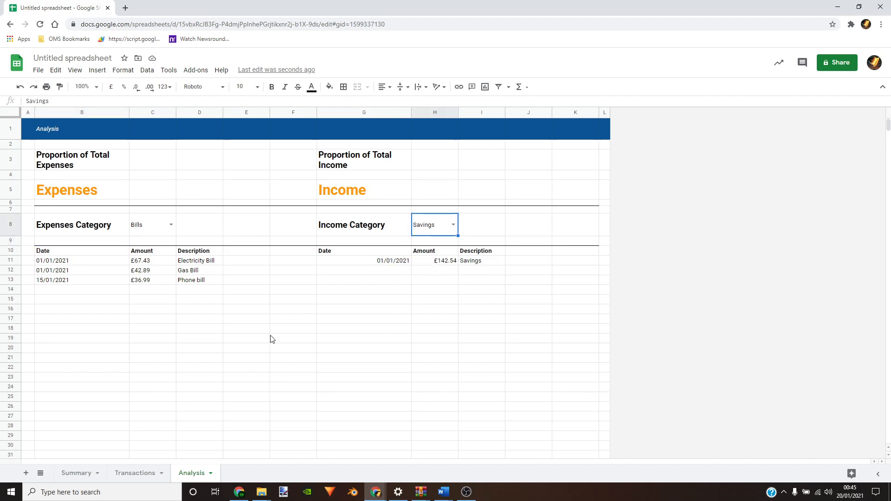
# Enter the label Totals in B9 beneath the Expenses Category
pyautogui.click(155, 281)
pyautogui.click(75, 241)
pyautogui.write('totals')
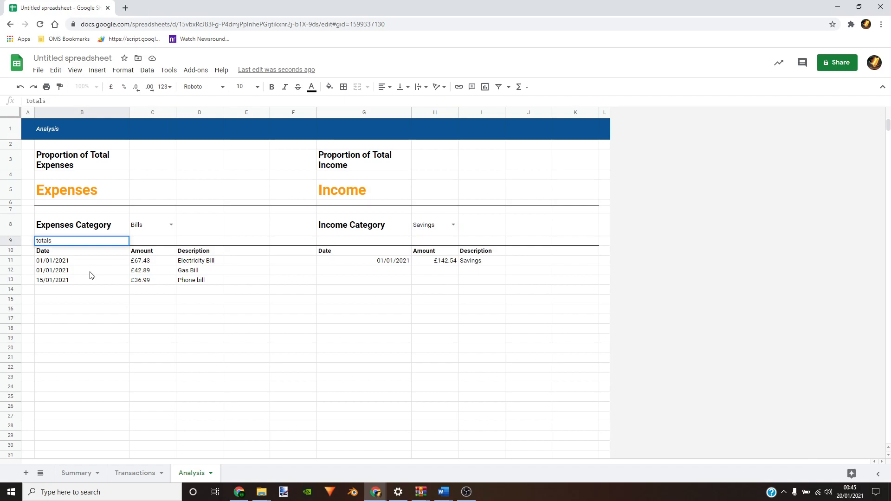
pyautogui.press('BackSpace')
pyautogui.write('Totals')
pyautogui.press('Return')
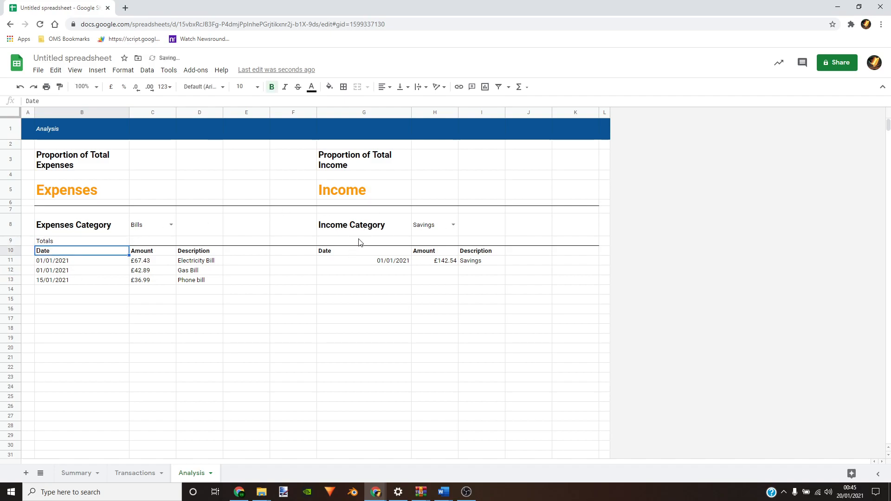
# Enter the label Totals in G9 beneath the Income Category
pyautogui.click(360, 234)
pyautogui.click(358, 242)
pyautogui.write('Totals')
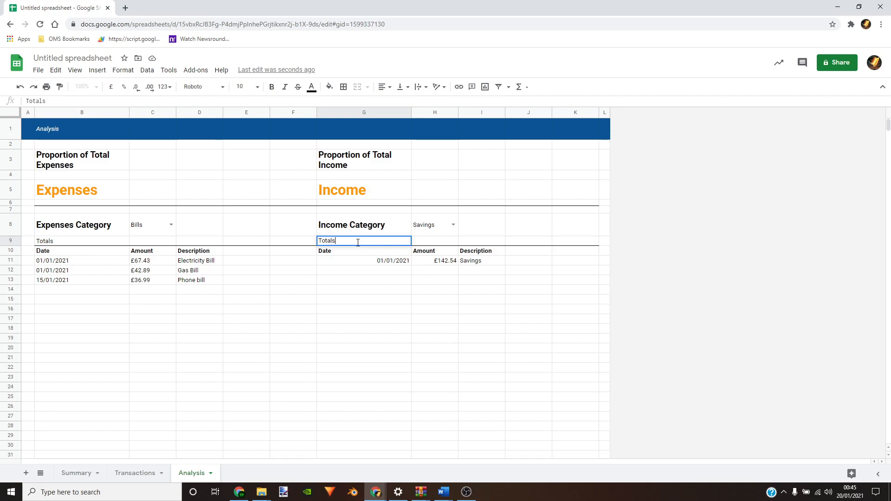
pyautogui.click(428, 360)
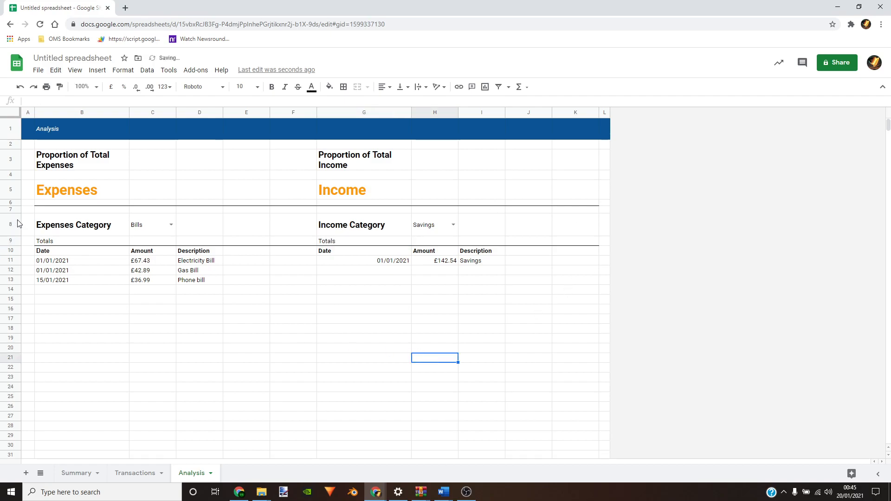
# Italicise the Totals labels in B9 and G9
pyautogui.click(56, 241)
pyautogui.click(284, 87)
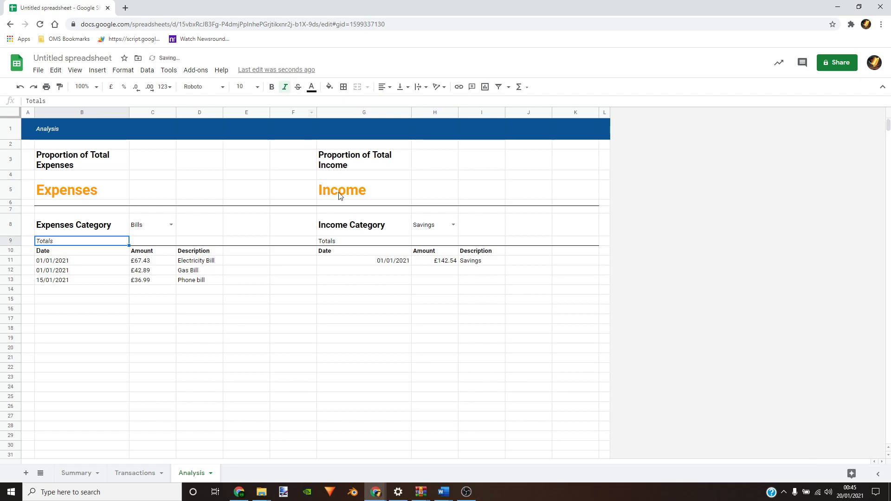
pyautogui.click(350, 244)
pyautogui.click(281, 88)
pyautogui.click(286, 291)
# Enter =sum(C11:C) in C9 to total the filtered expense amounts
pyautogui.click(160, 240)
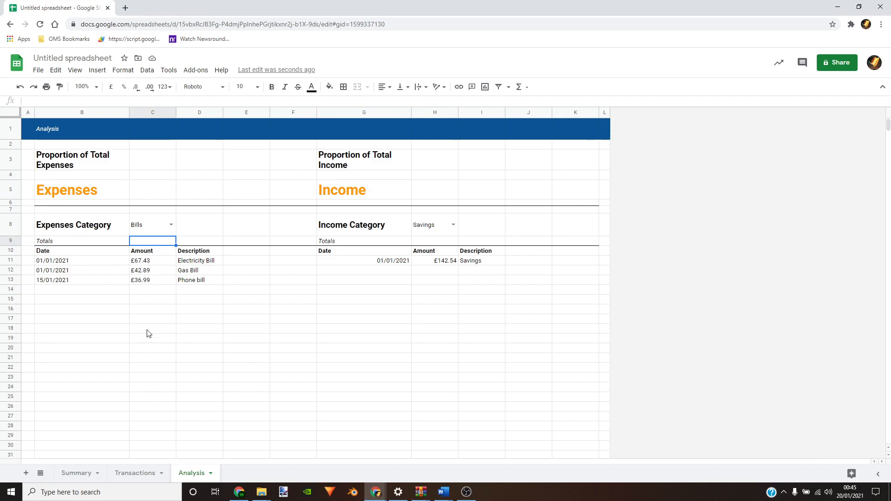
pyautogui.write('=')
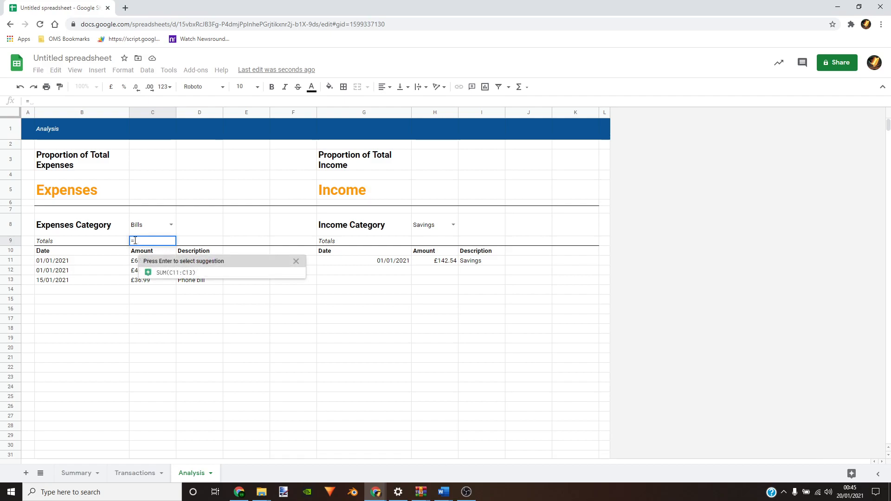
pyautogui.write('sum(')
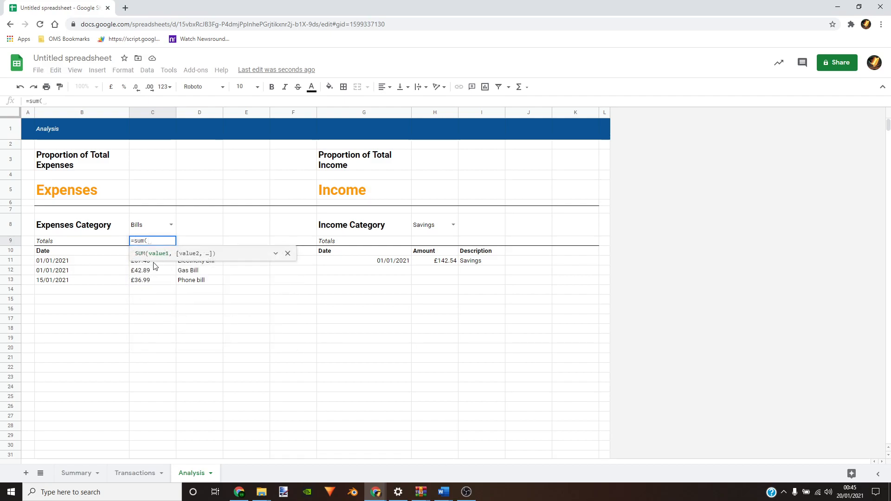
pyautogui.click(154, 263)
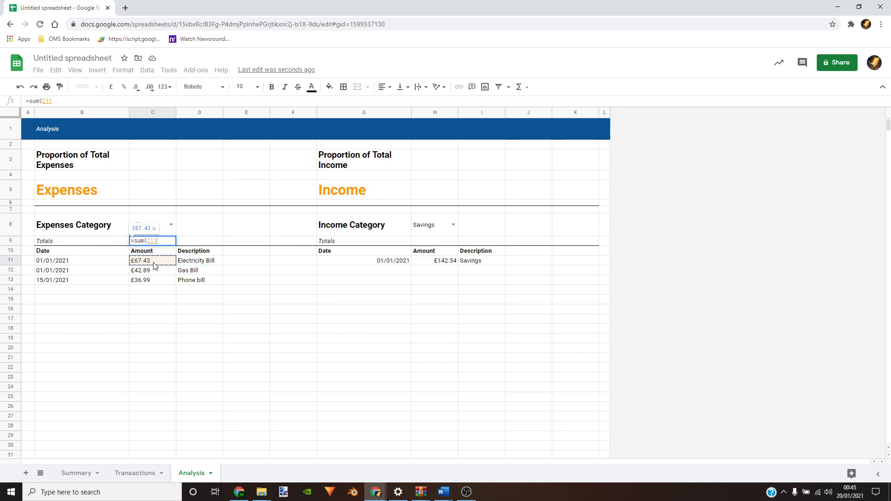
pyautogui.moveTo(154, 265); pyautogui.dragTo(163, 363)
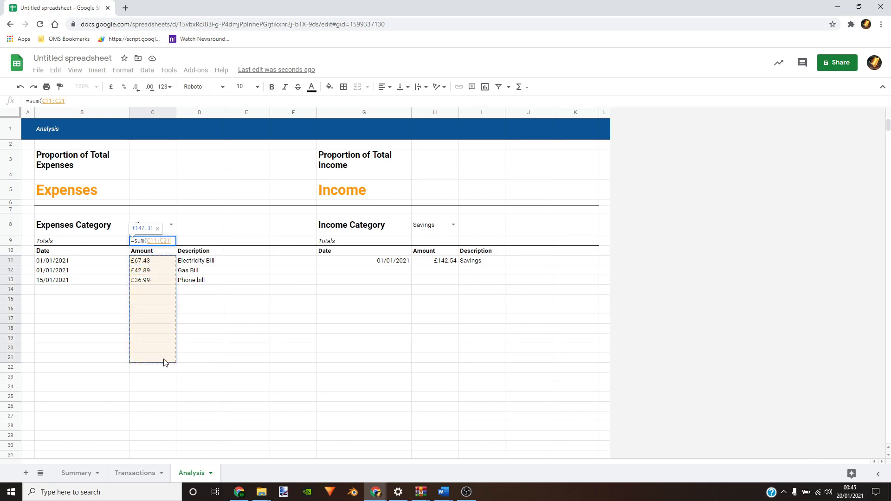
pyautogui.press('BackSpace')
pyautogui.press('BackSpace')
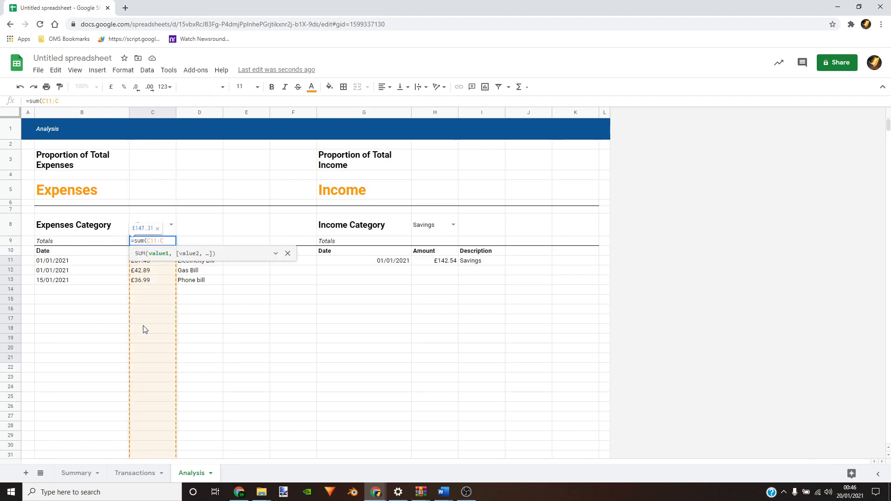
pyautogui.write(')')
pyautogui.press('Return')
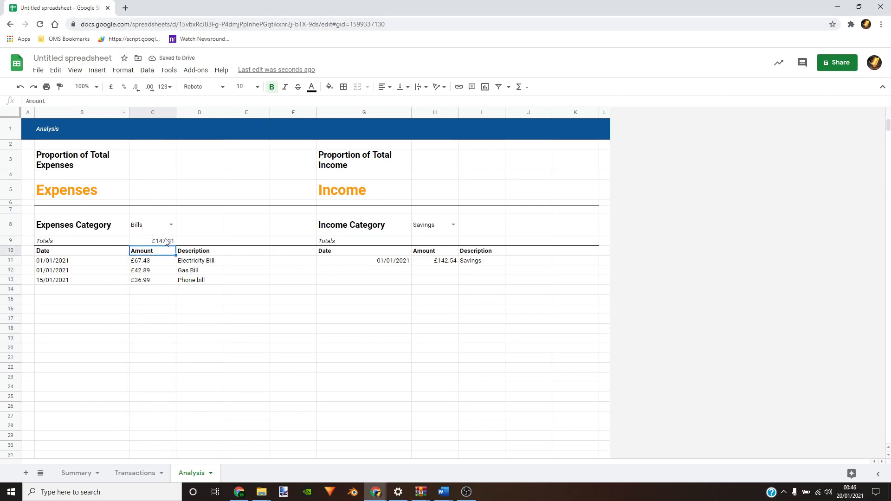
# Test the expense total by switching the Expenses Category to Food and checking the listed amounts
pyautogui.moveTo(159, 261); pyautogui.dragTo(158, 284)
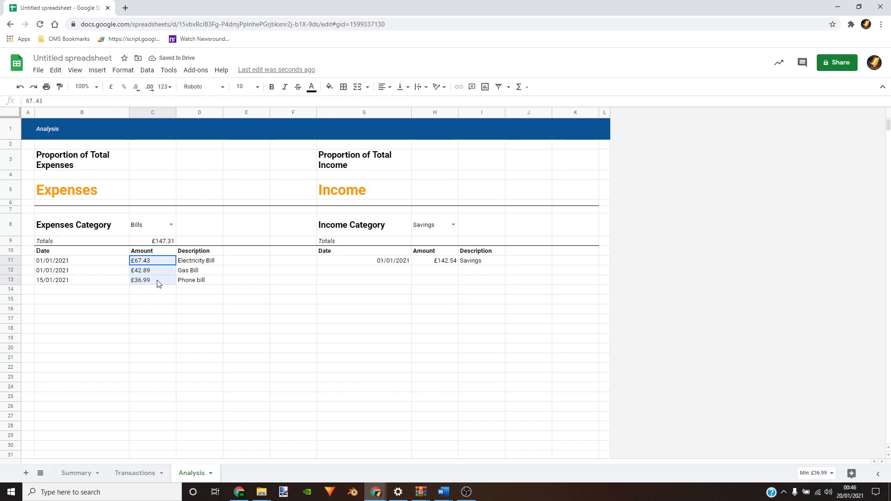
pyautogui.click(171, 224)
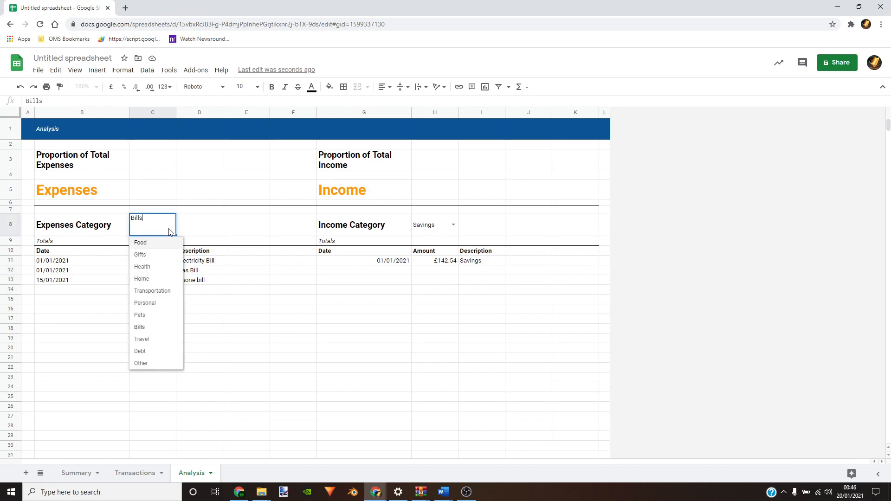
pyautogui.click(148, 243)
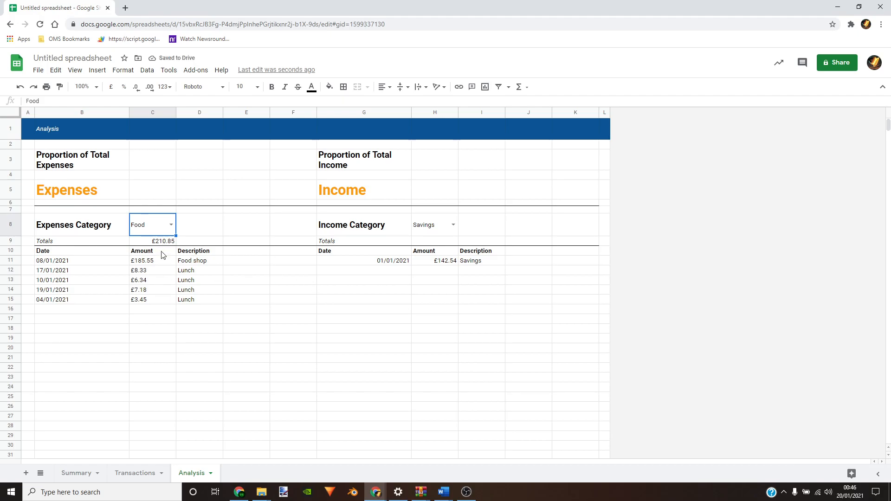
pyautogui.moveTo(159, 259); pyautogui.dragTo(141, 351)
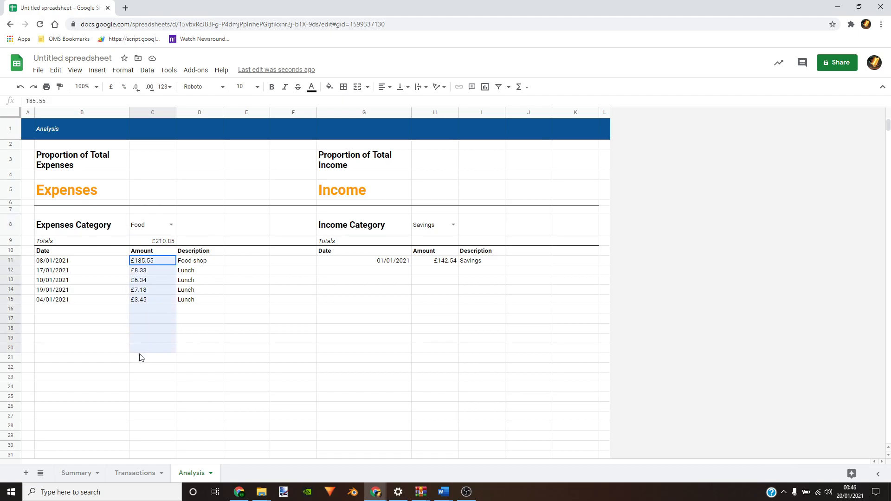
pyautogui.click(543, 291)
# Enter =sum(H11:H) in H9 to total the filtered income amounts
pyautogui.click(445, 241)
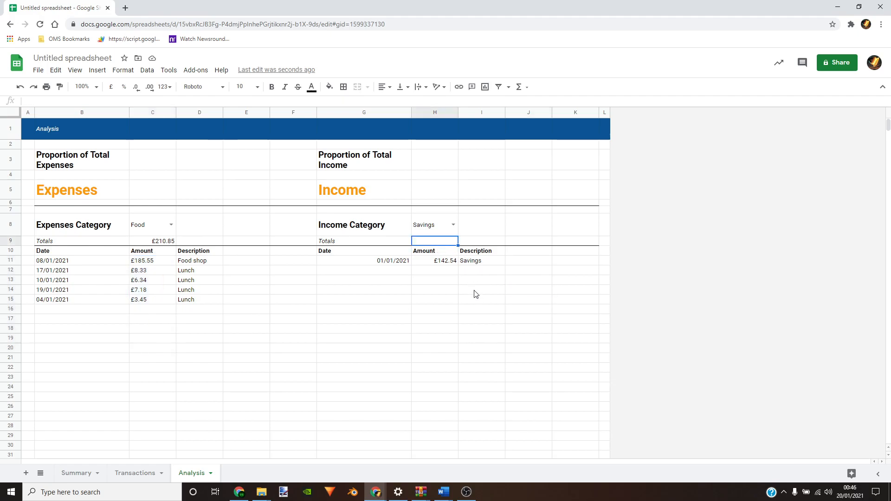
pyautogui.write('=sum')
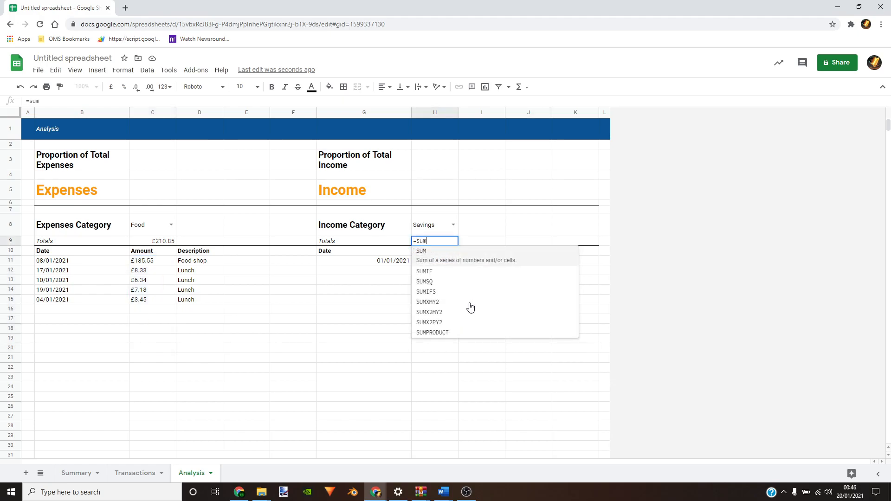
pyautogui.write('(')
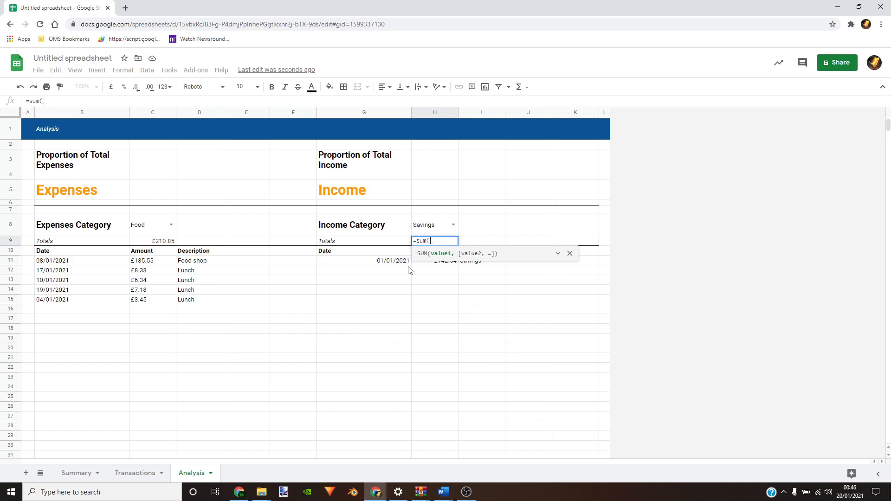
pyautogui.click(443, 266)
pyautogui.moveTo(443, 266); pyautogui.dragTo(443, 322)
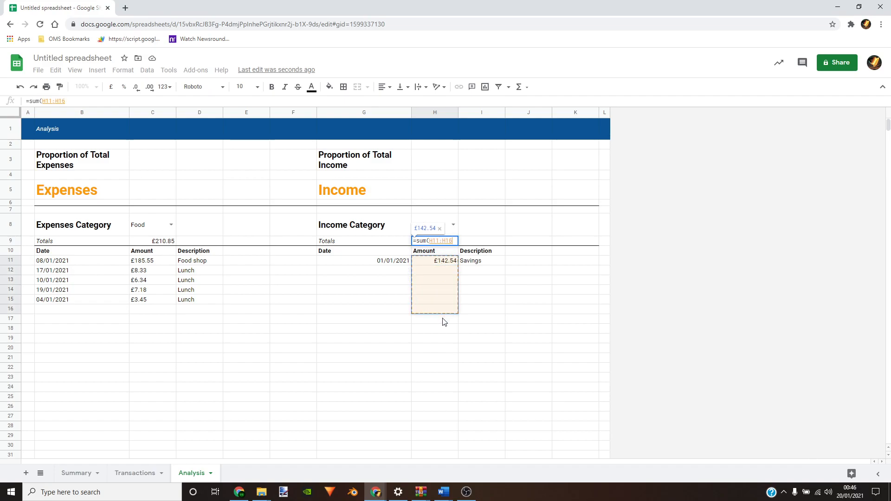
pyautogui.press('BackSpace')
pyautogui.press('BackSpace')
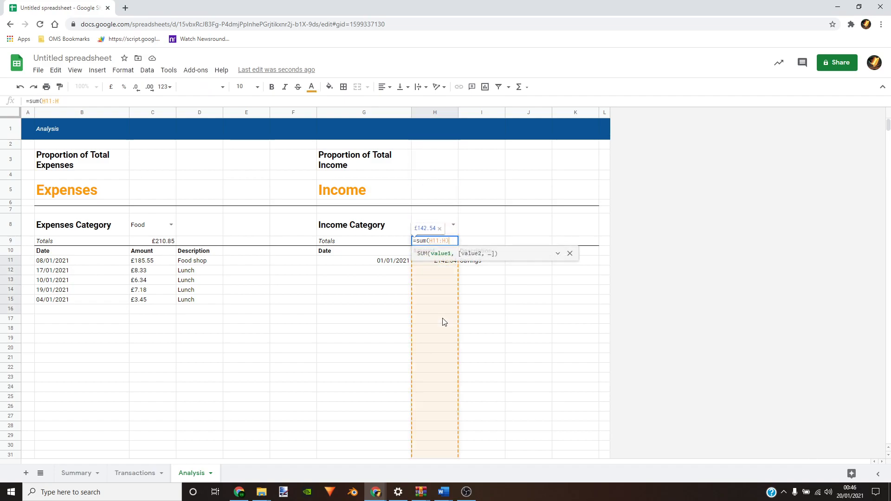
pyautogui.press('Return')
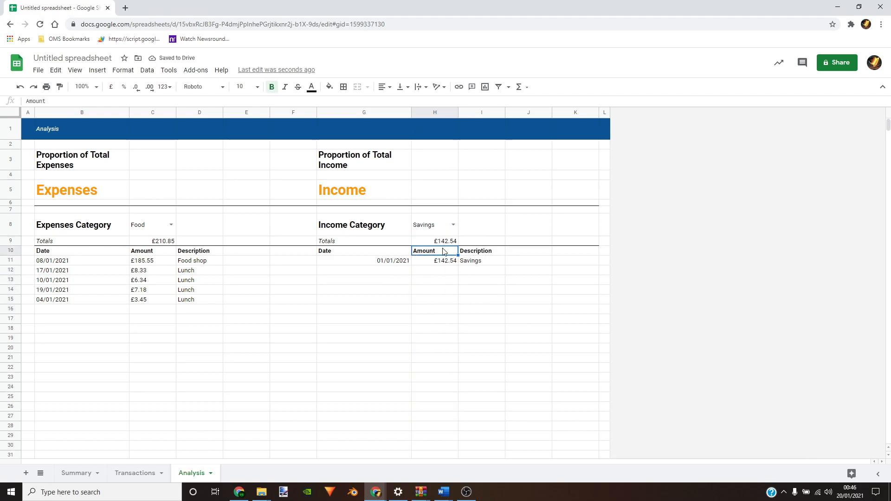
pyautogui.click(446, 310)
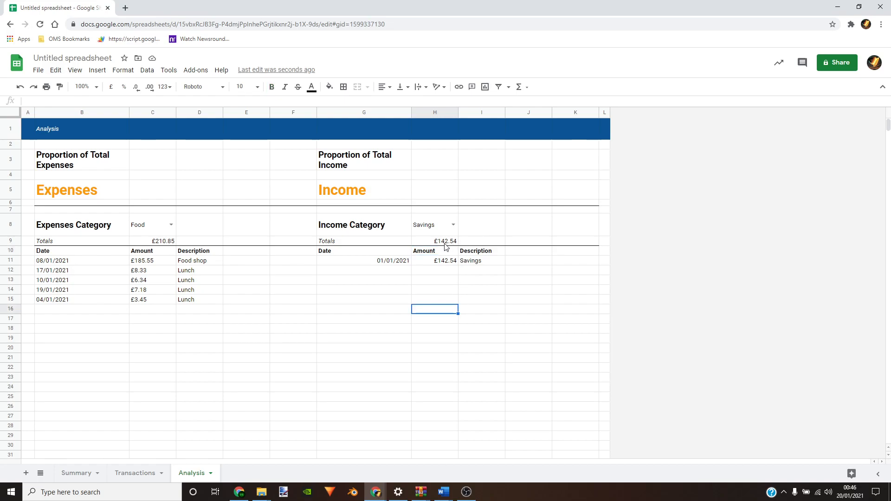
# Test the income total by switching the Income Category to Wages
pyautogui.click(453, 225)
pyautogui.click(419, 254)
pyautogui.click(513, 333)
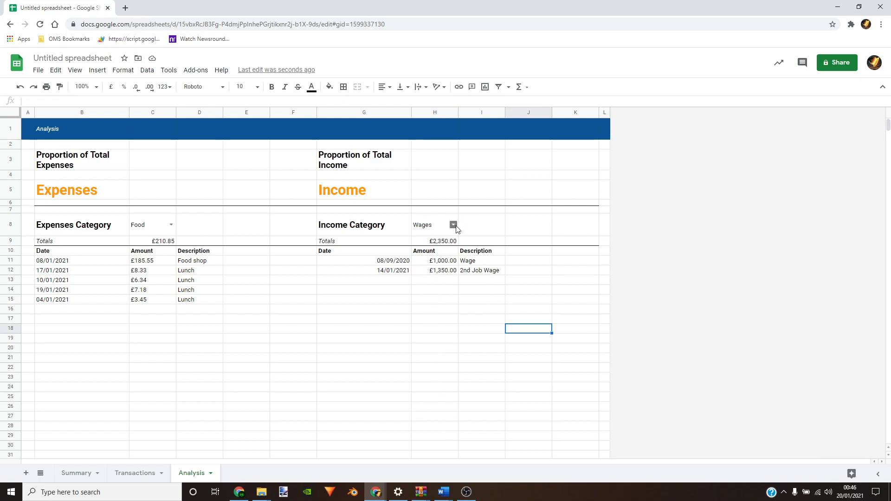
# Italicise the total amounts in C9 and H9
pyautogui.click(165, 241)
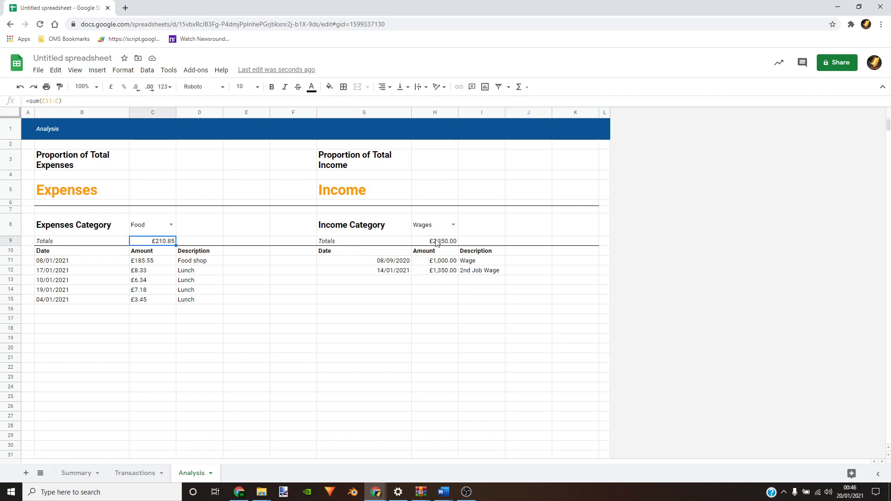
pyautogui.click(285, 87)
pyautogui.click(434, 245)
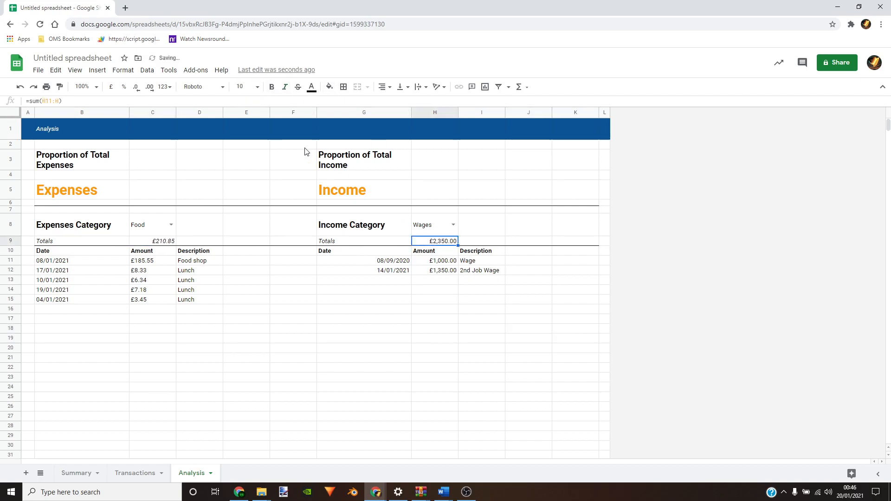
pyautogui.click(285, 87)
pyautogui.click(287, 330)
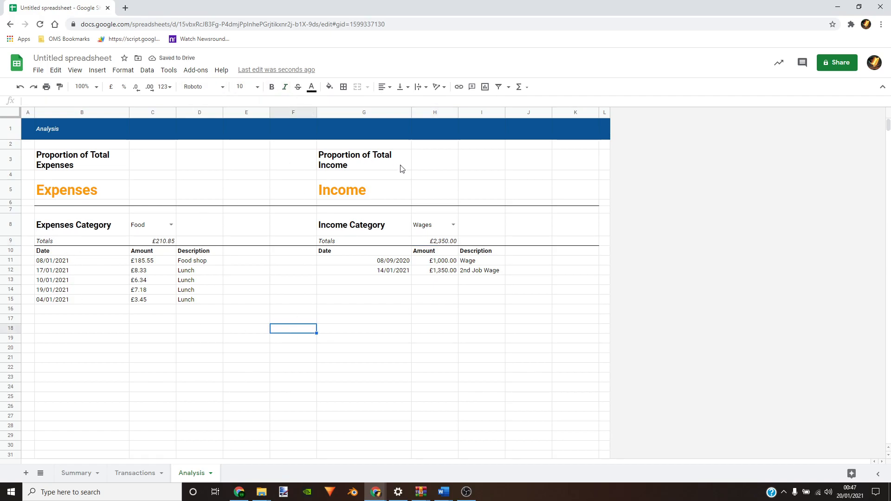
pyautogui.click(47, 157)
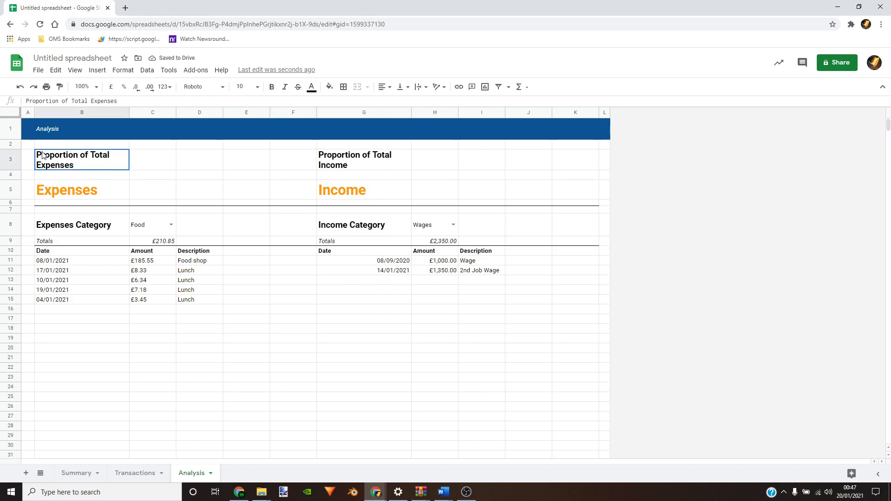
pyautogui.click(153, 165)
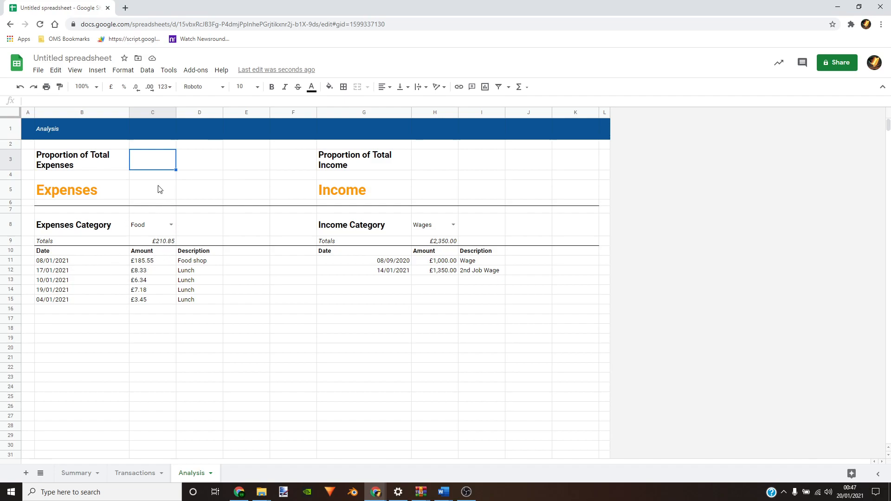
pyautogui.click(159, 243)
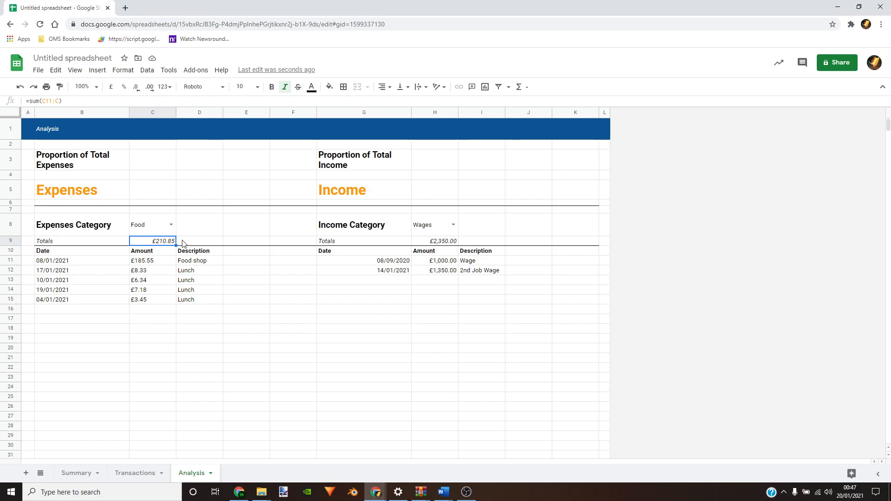
# Enter =C9/sum(Transactions!C5:C) in C3 to calculate the selected category's proportion of total expenses
pyautogui.click(153, 168)
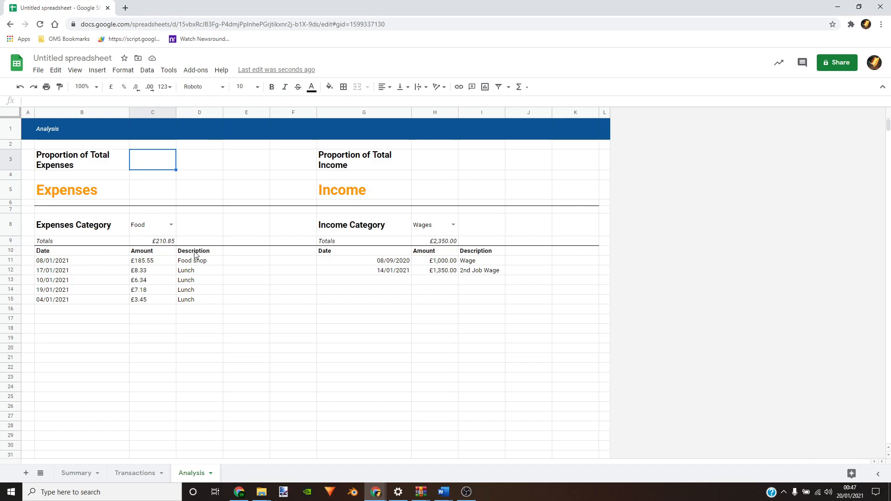
pyautogui.write('=')
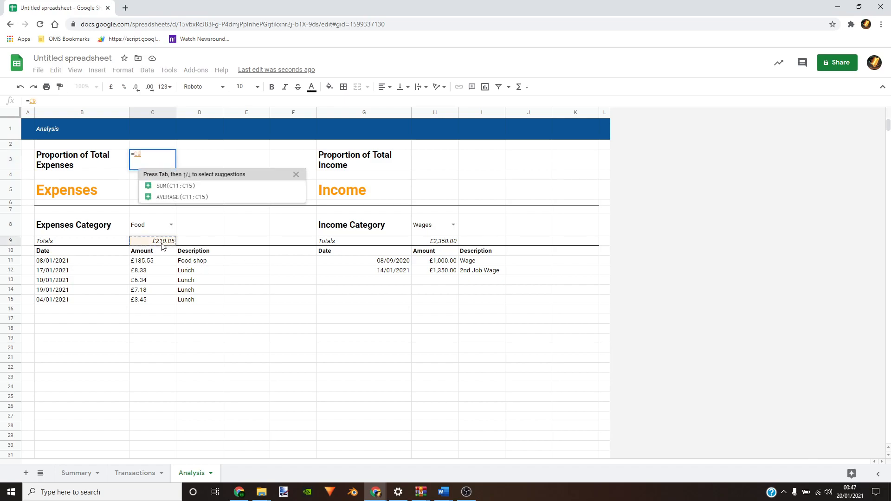
pyautogui.click(163, 241)
pyautogui.write('/')
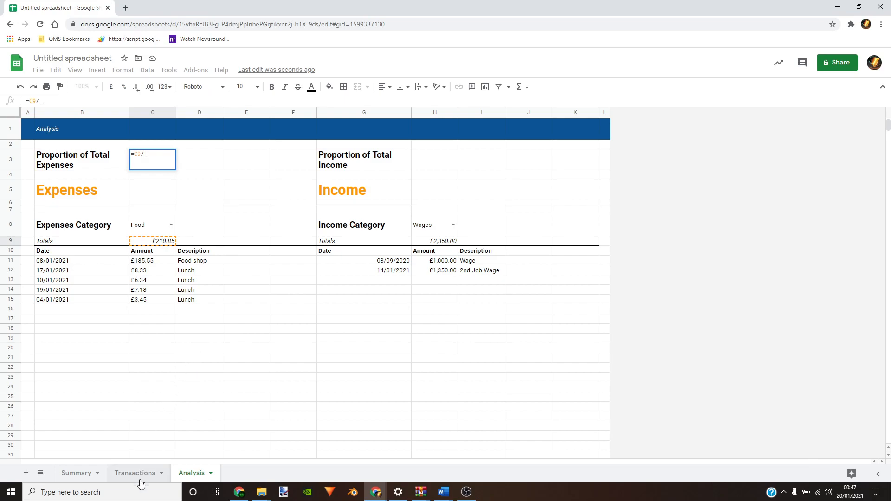
pyautogui.write('sum')
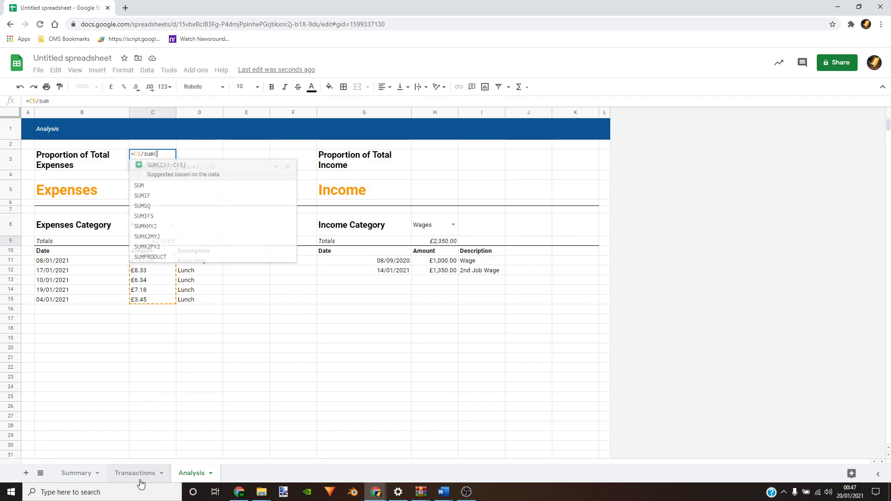
pyautogui.write('(')
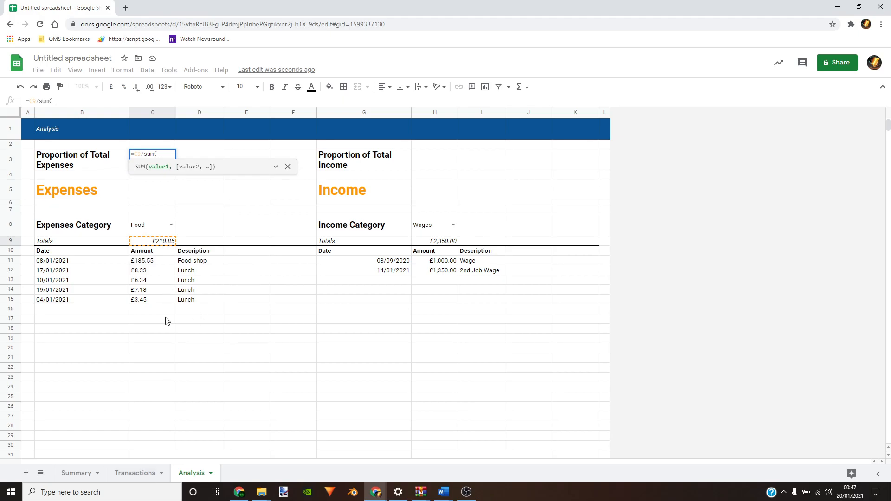
pyautogui.click(130, 473)
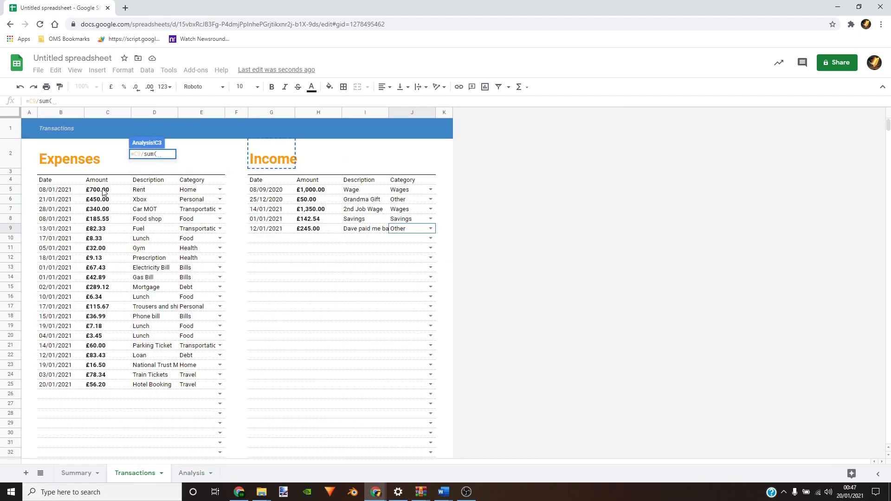
pyautogui.moveTo(104, 192); pyautogui.dragTo(110, 432)
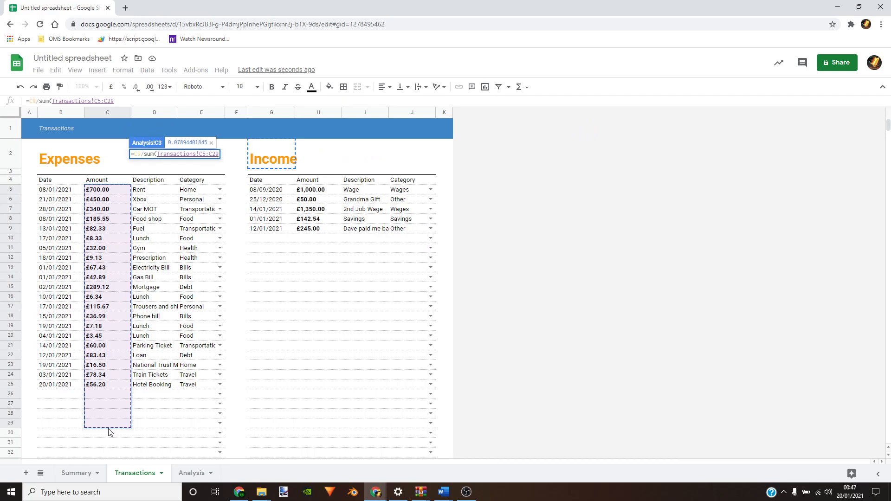
pyautogui.press('BackSpace')
pyautogui.press('BackSpace')
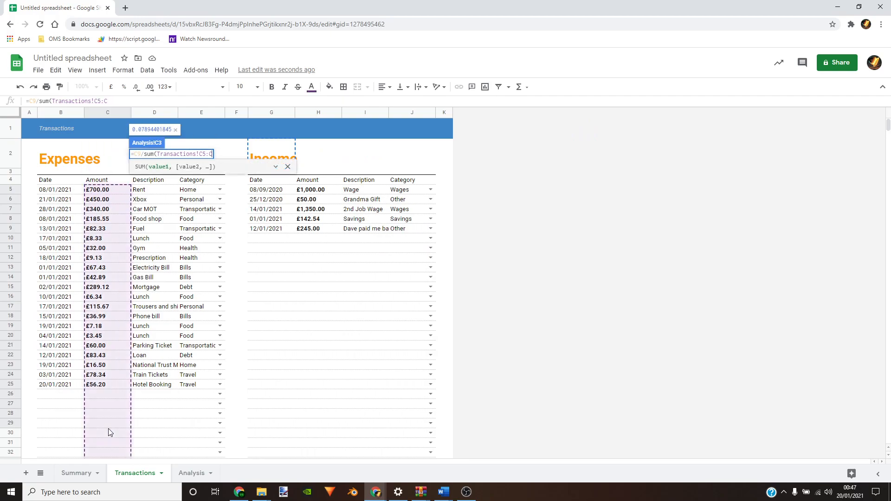
pyautogui.write(')')
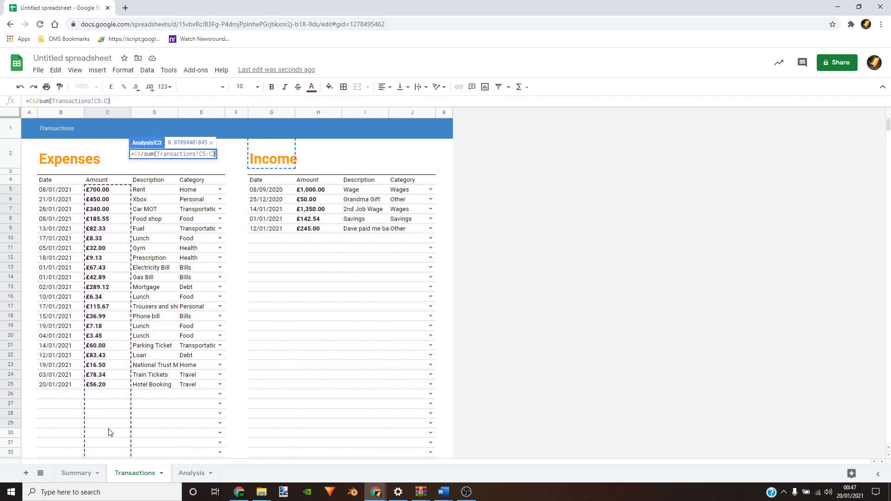
pyautogui.press('Return')
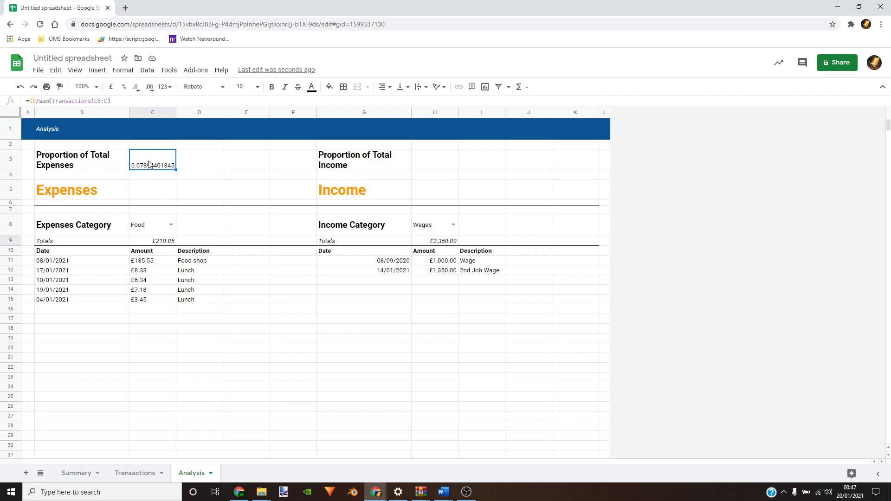
# Format the expense proportion in C3 as a percent
pyautogui.click(123, 72)
pyautogui.moveTo(212, 110)
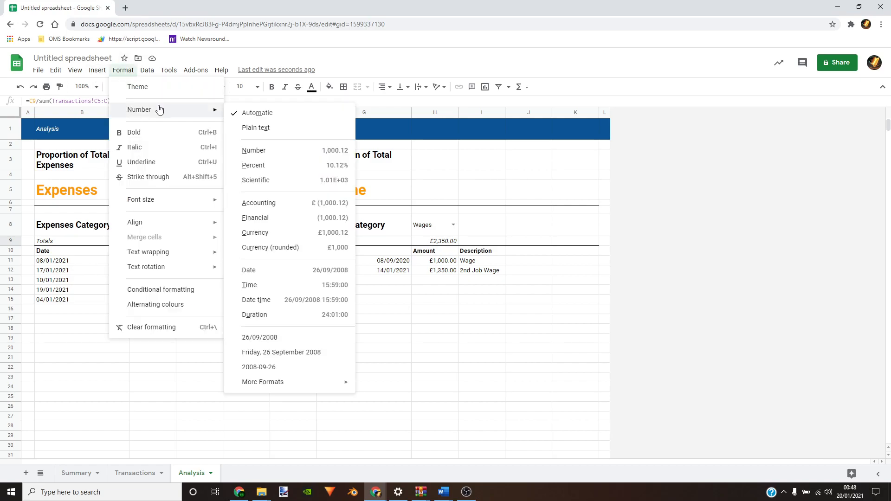
pyautogui.click(298, 171)
pyautogui.click(212, 352)
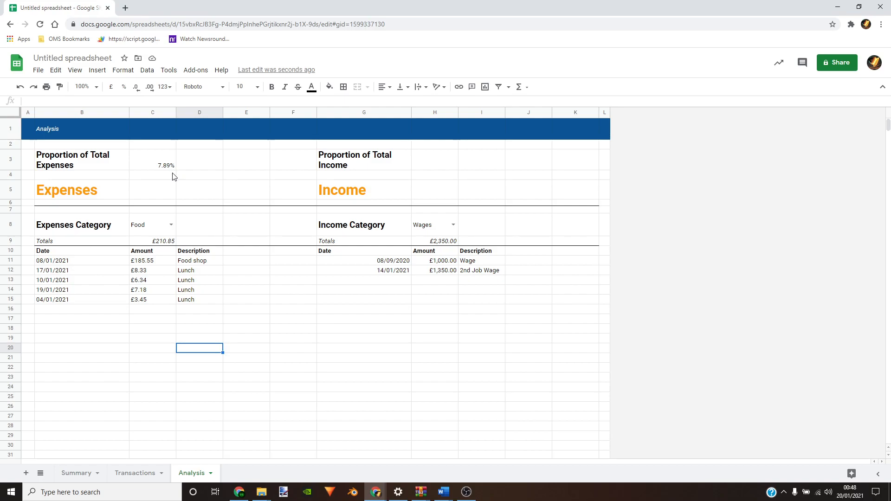
# Test the expense proportion by switching the Expenses Category to Transportation, Travel, Bills and finally Personal
pyautogui.click(171, 224)
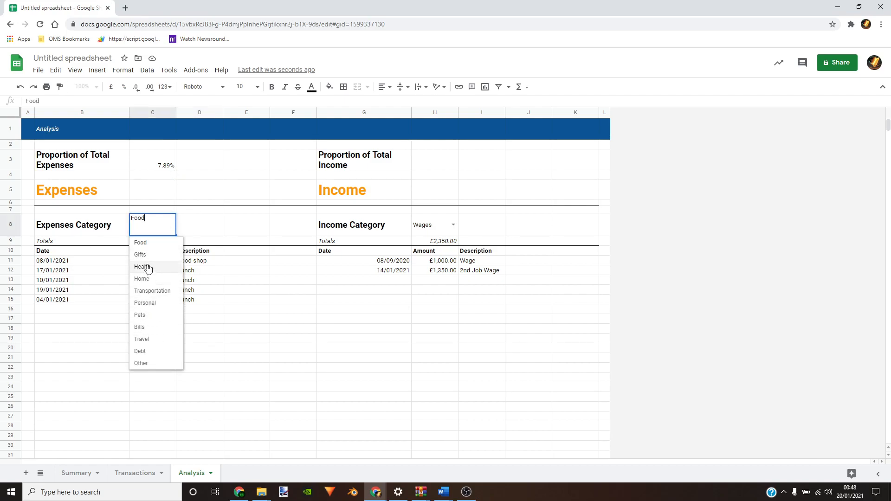
pyautogui.click(157, 291)
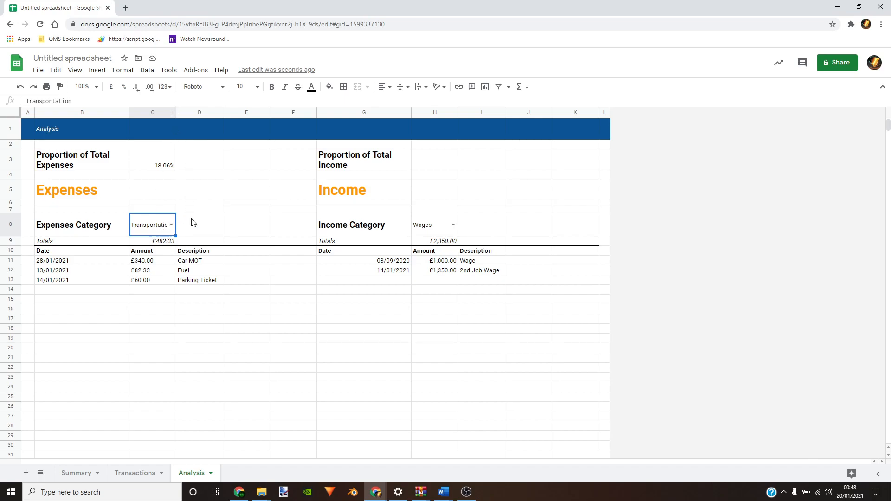
pyautogui.click(240, 300)
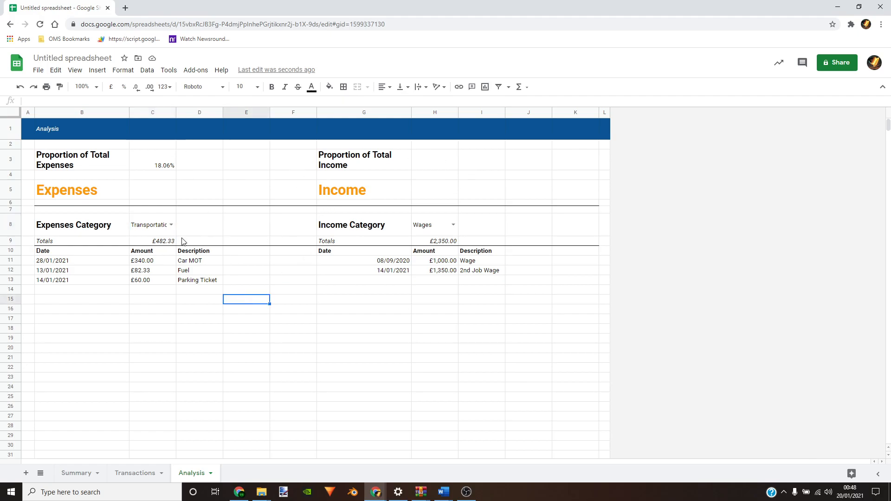
pyautogui.click(169, 165)
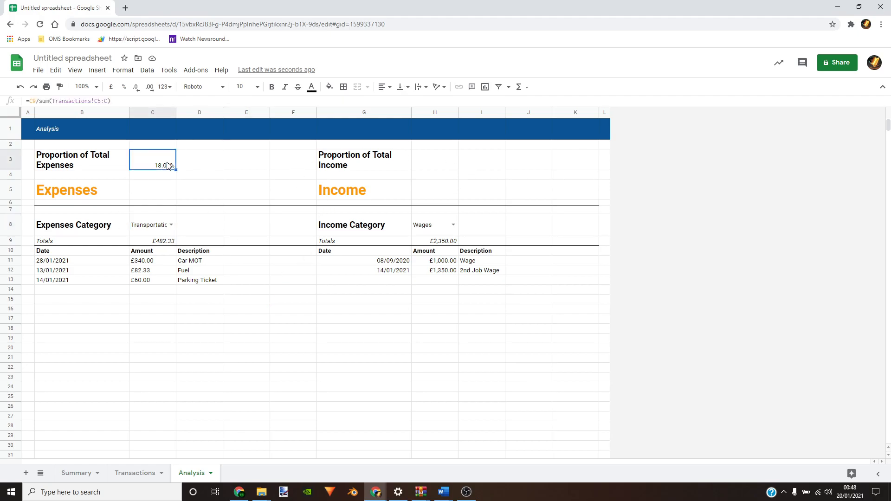
pyautogui.click(170, 225)
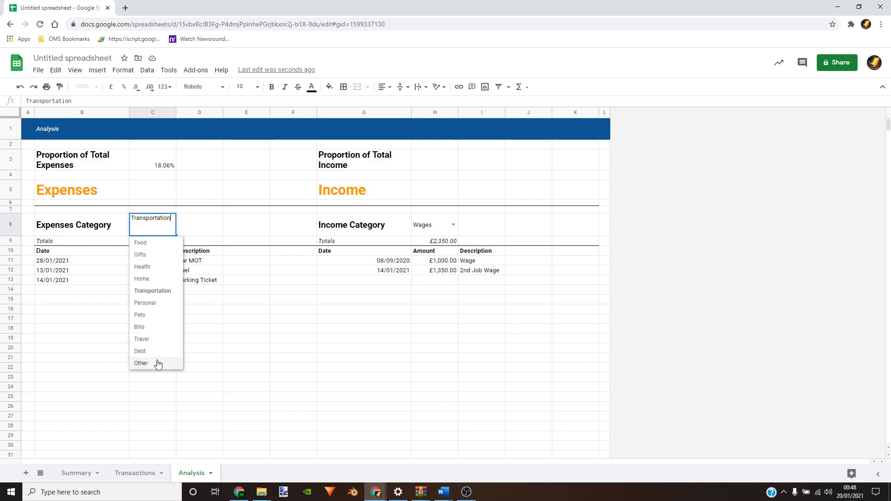
pyautogui.click(142, 340)
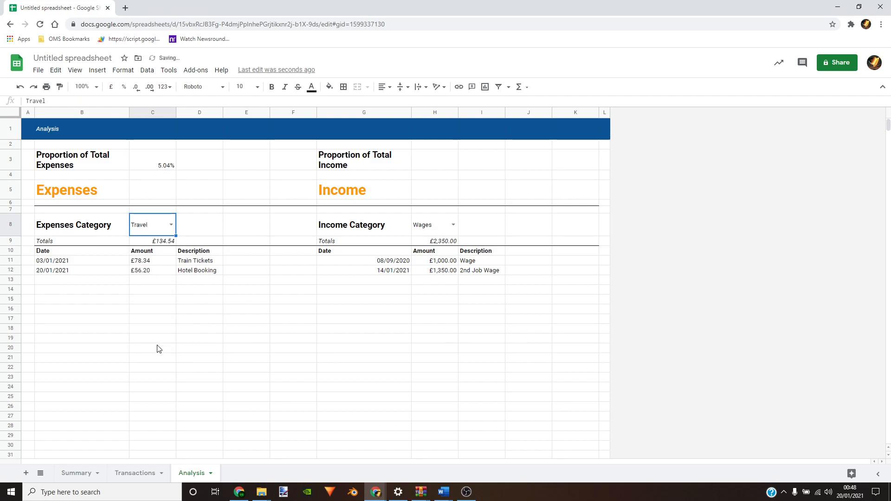
pyautogui.doubleClick(170, 227)
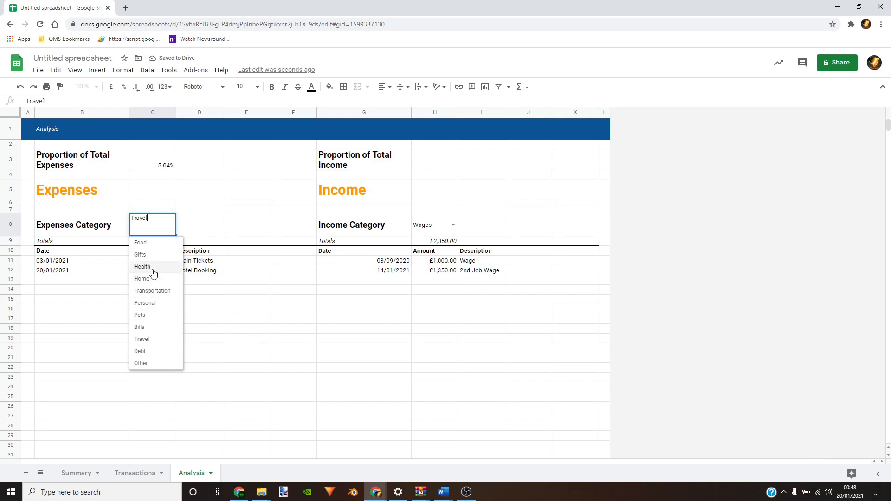
pyautogui.click(149, 329)
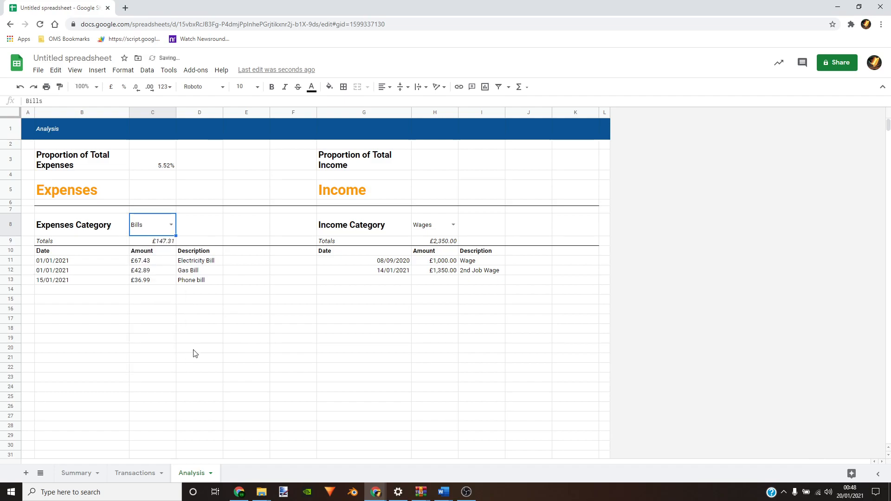
pyautogui.doubleClick(173, 223)
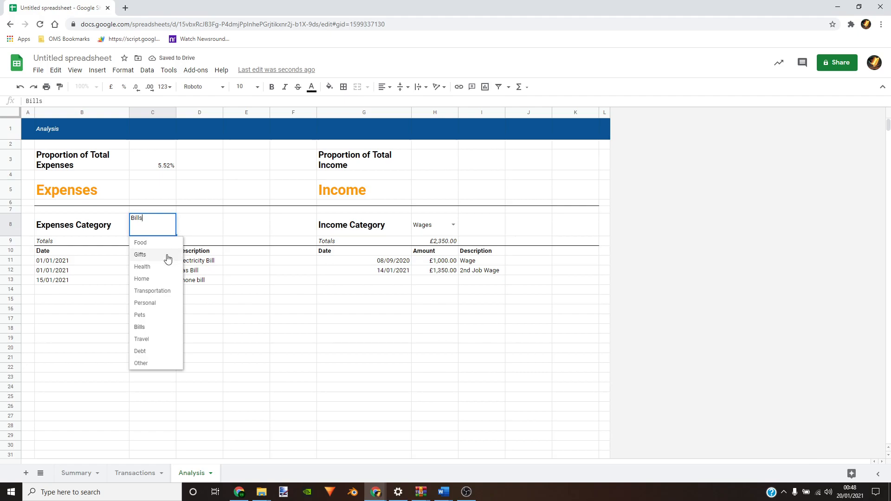
pyautogui.click(155, 304)
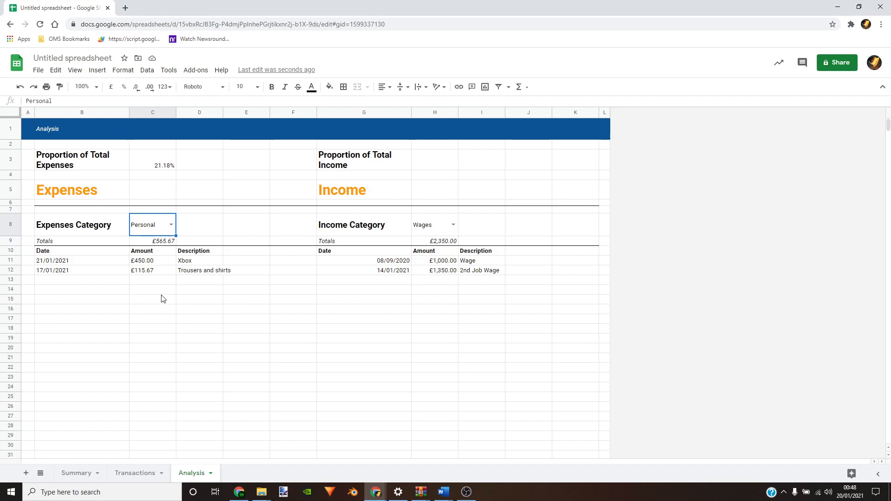
pyautogui.click(139, 264)
pyautogui.click(188, 291)
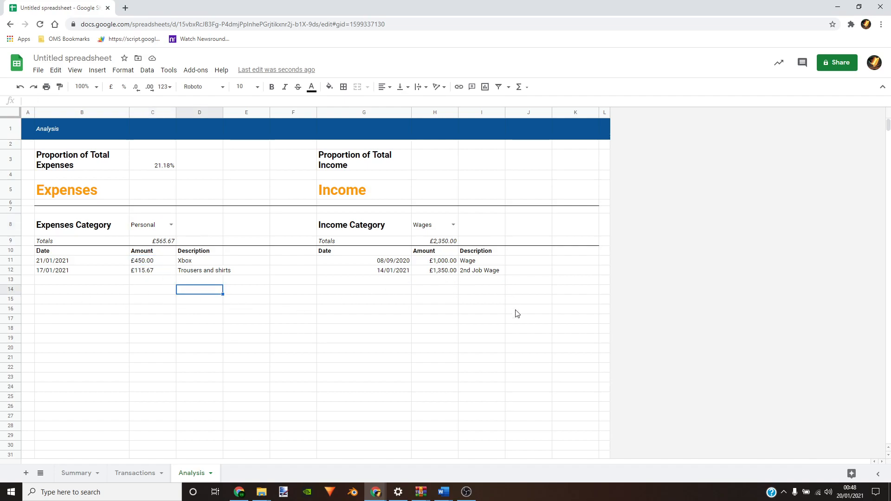
# Enter =H9/sum(Transactions!H5:H) in H3 to calculate the selected category's proportion of total income
pyautogui.moveTo(454, 351); pyautogui.dragTo(453, 332)
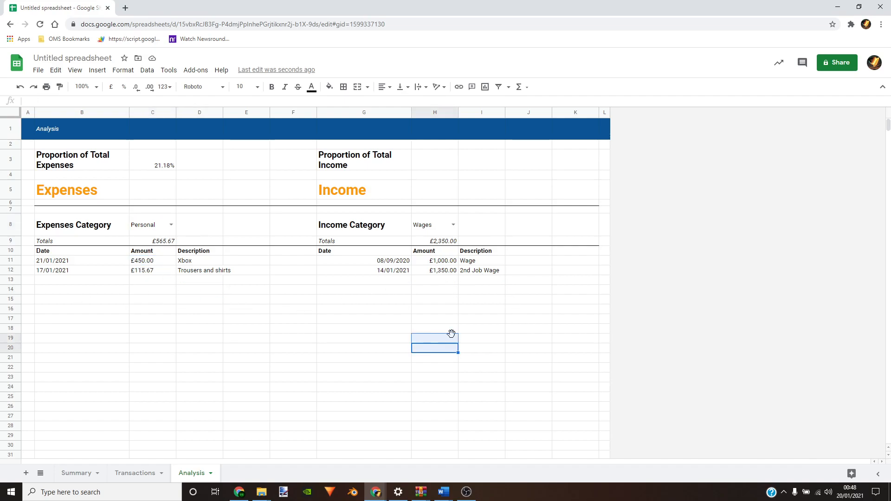
pyautogui.click(425, 160)
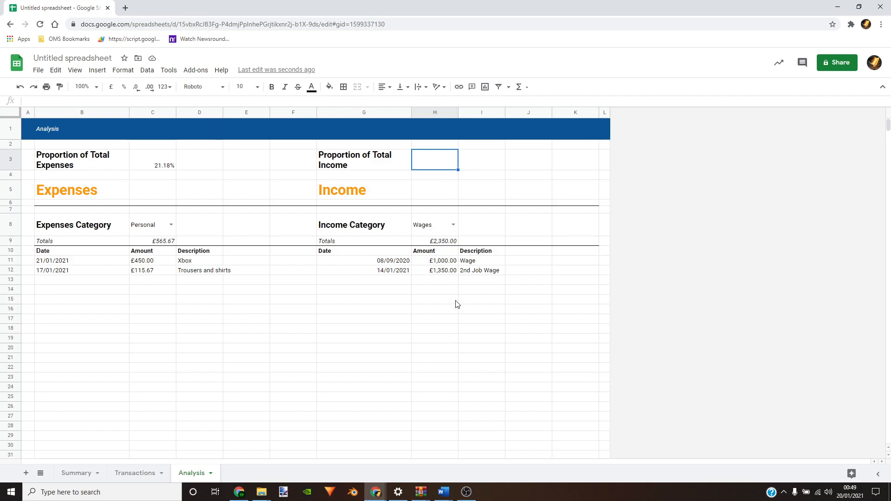
pyautogui.write('=')
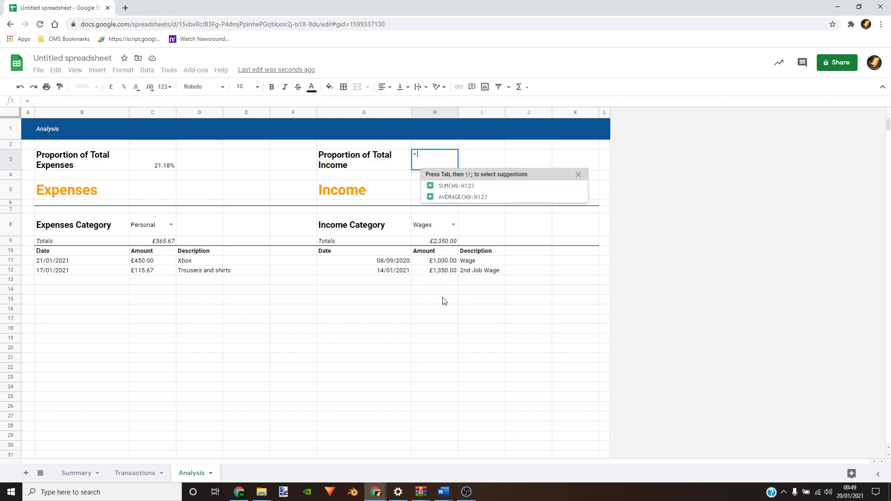
pyautogui.click(449, 243)
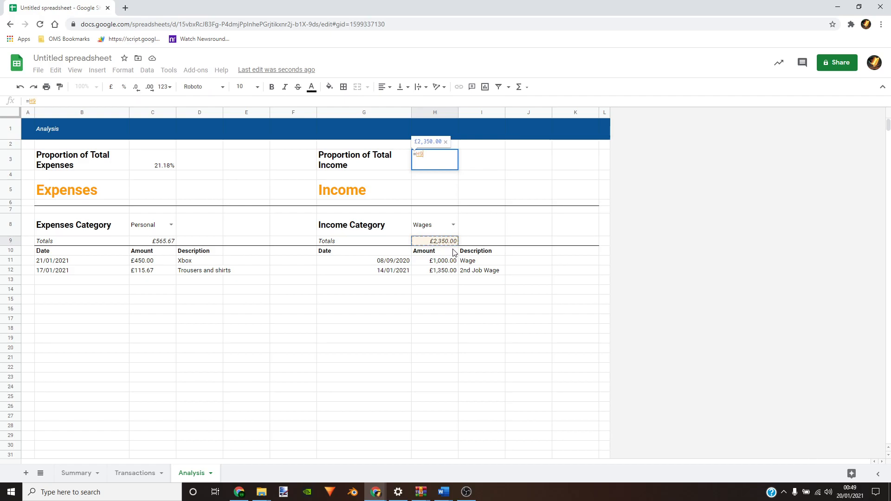
pyautogui.write('/')
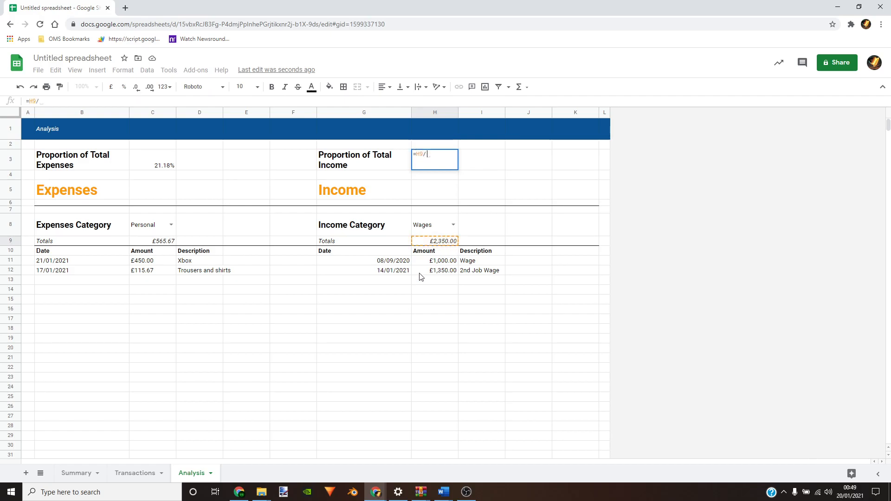
pyautogui.click(141, 474)
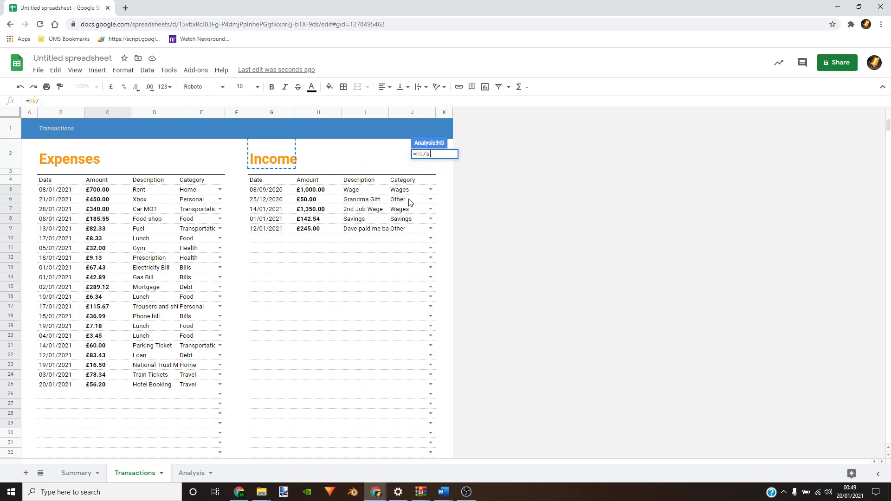
pyautogui.write('sum(')
pyautogui.moveTo(316, 192); pyautogui.dragTo(321, 418)
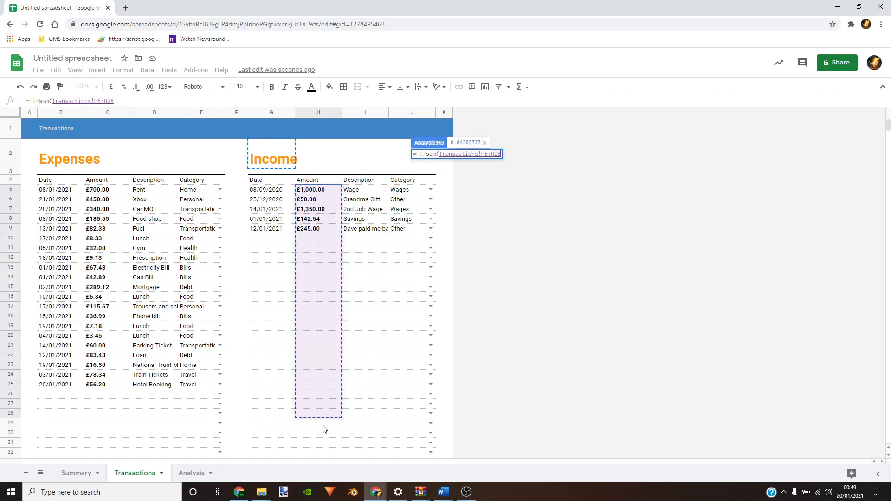
pyautogui.press('BackSpace')
pyautogui.press('BackSpace')
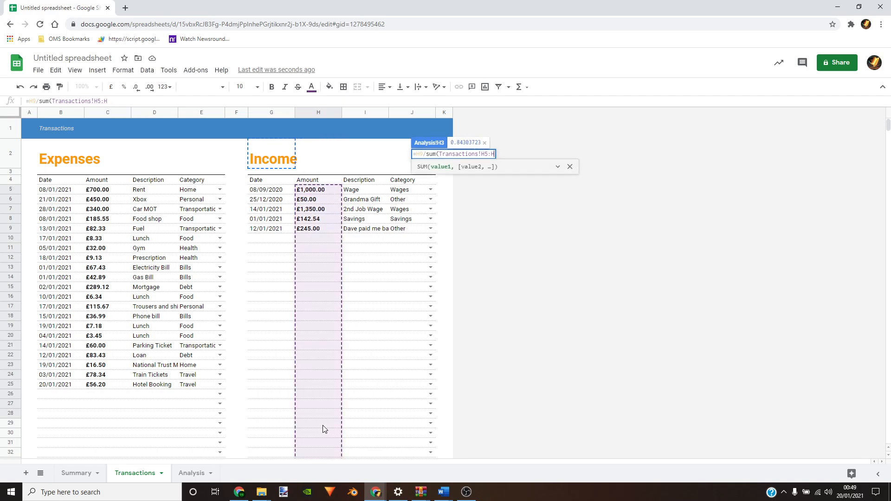
pyautogui.write(')')
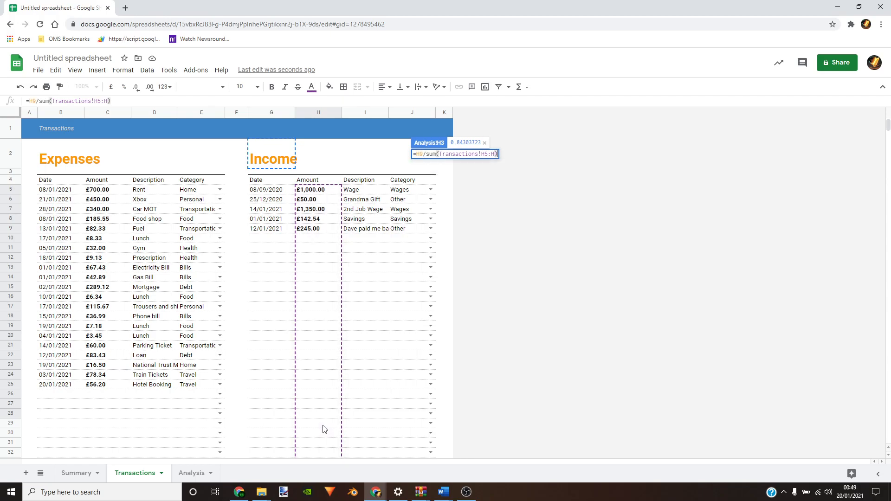
pyautogui.press('Return')
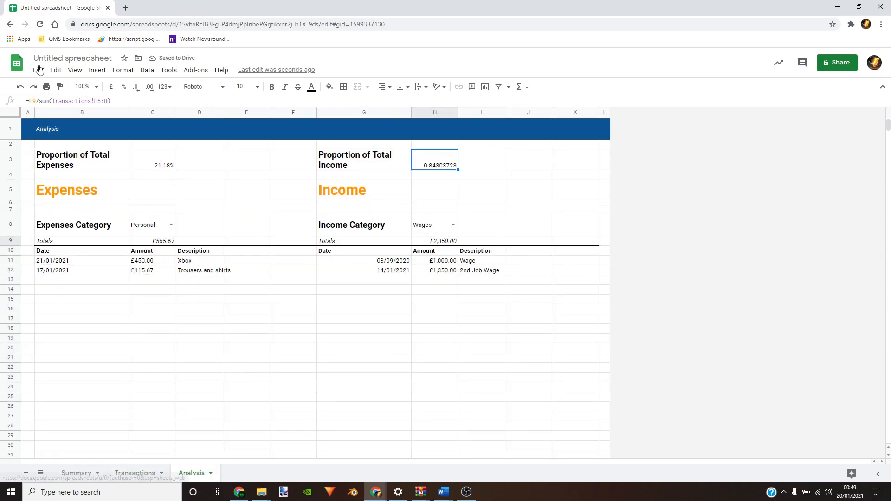
# Format the income proportion in H3 as a percent
pyautogui.click(122, 71)
pyautogui.moveTo(205, 111)
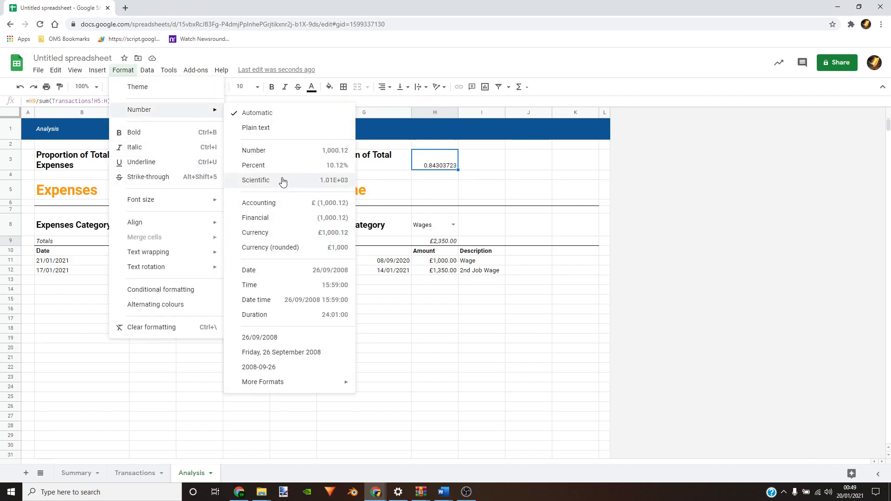
pyautogui.click(278, 165)
pyautogui.click(451, 366)
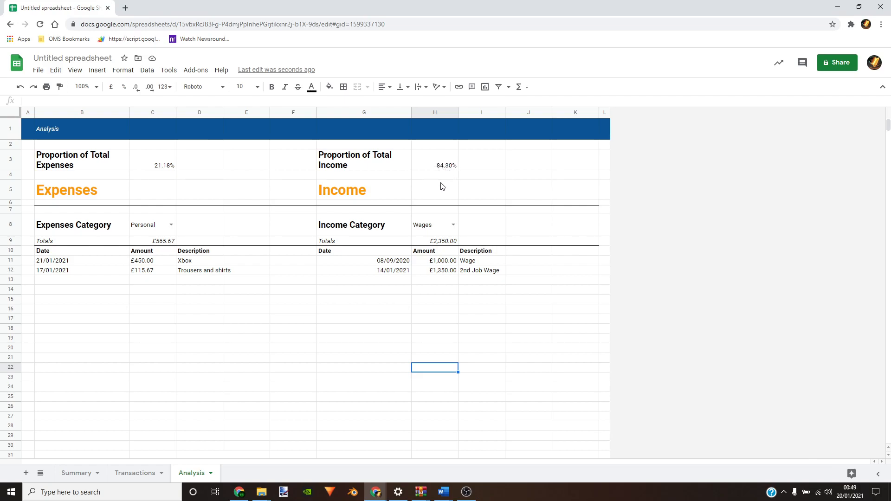
pyautogui.click(492, 361)
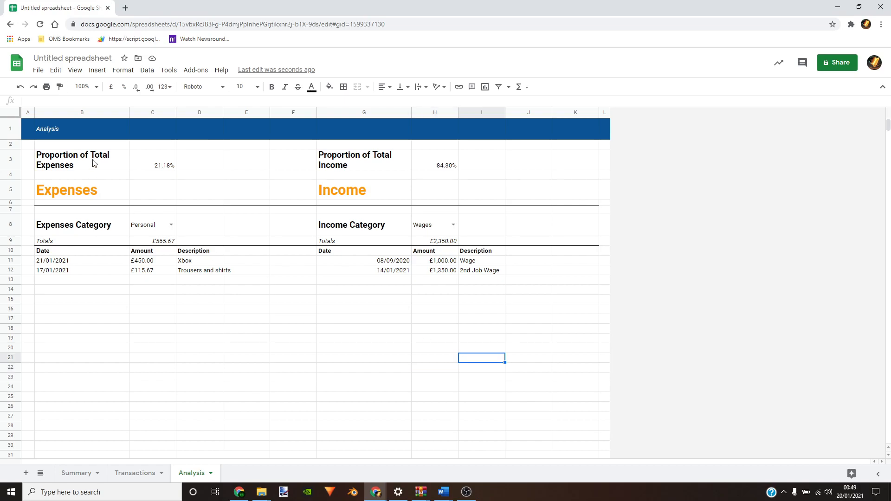
# Align the expense proportion in C3 vertically to the middle and make it bold at font size 14
pyautogui.click(153, 165)
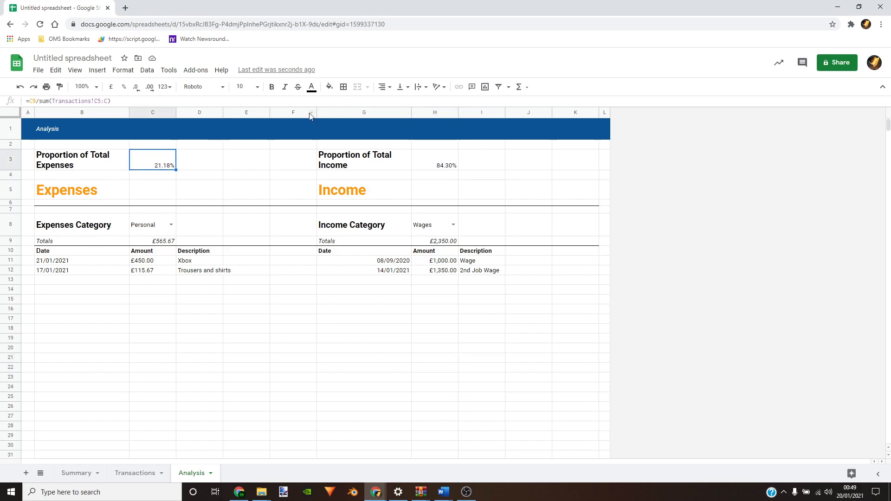
pyautogui.click(400, 87)
pyautogui.click(413, 104)
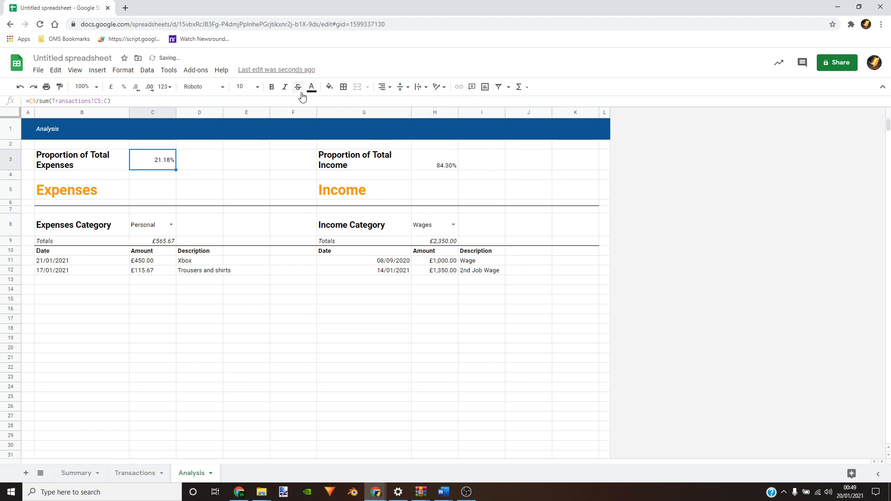
pyautogui.click(272, 90)
pyautogui.click(258, 88)
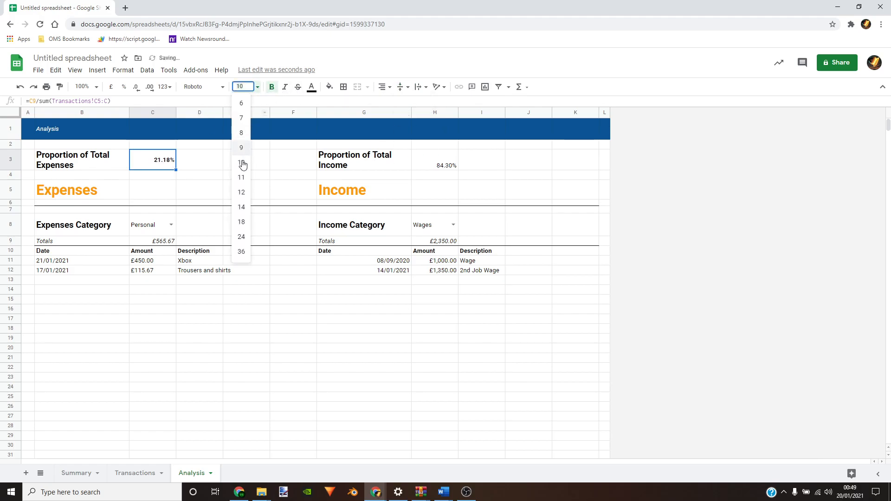
pyautogui.click(249, 209)
# Give the income proportion in H3 middle vertical alignment, font size 14 and bold text
pyautogui.click(446, 164)
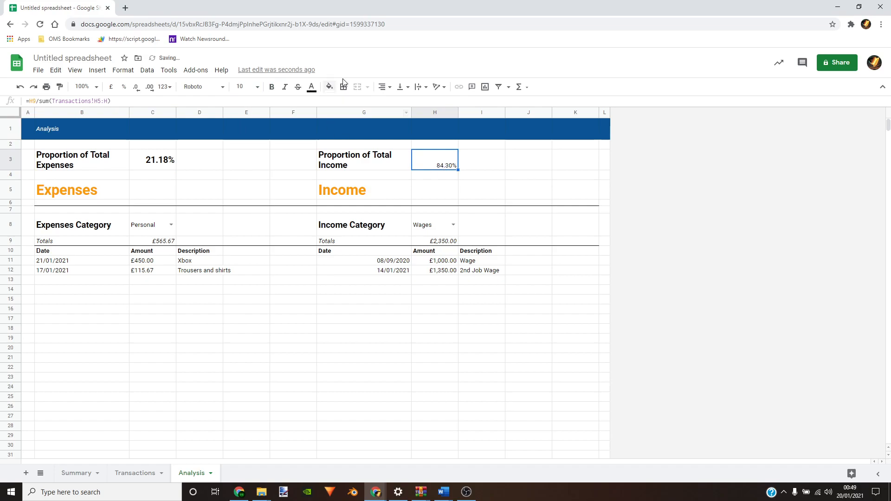
pyautogui.click(409, 89)
pyautogui.click(413, 105)
pyautogui.click(253, 88)
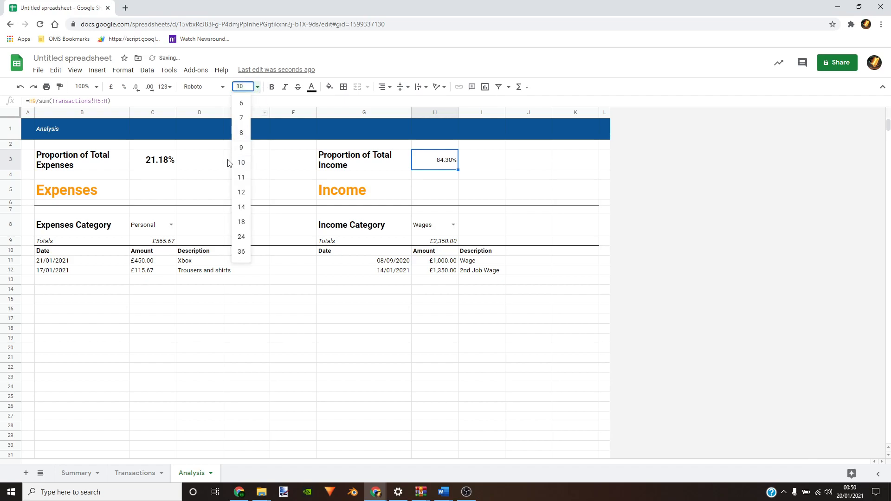
pyautogui.click(248, 203)
pyautogui.click(271, 87)
pyautogui.click(428, 331)
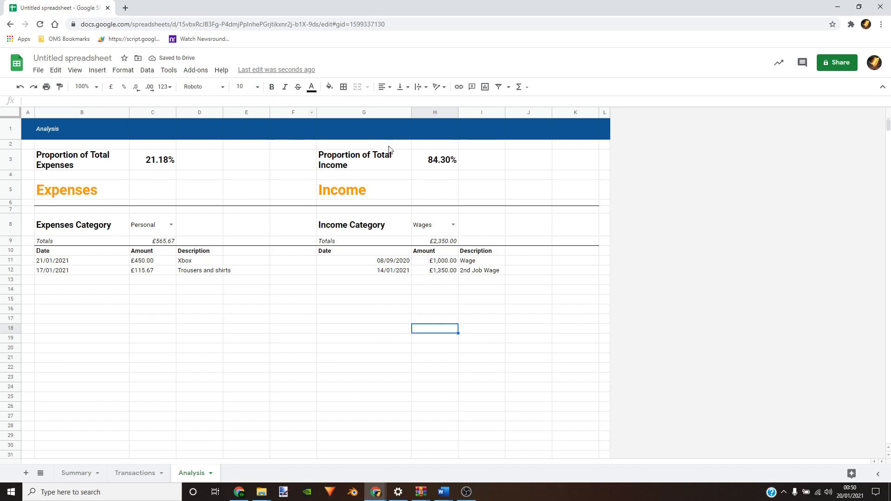
# Add dotted inner horizontal borders to the expense transaction rows, from B11 down to D1000
pyautogui.moveTo(60, 263); pyautogui.dragTo(204, 282)
pyautogui.scroll(9, 218, 325)
pyautogui.click(254, 234)
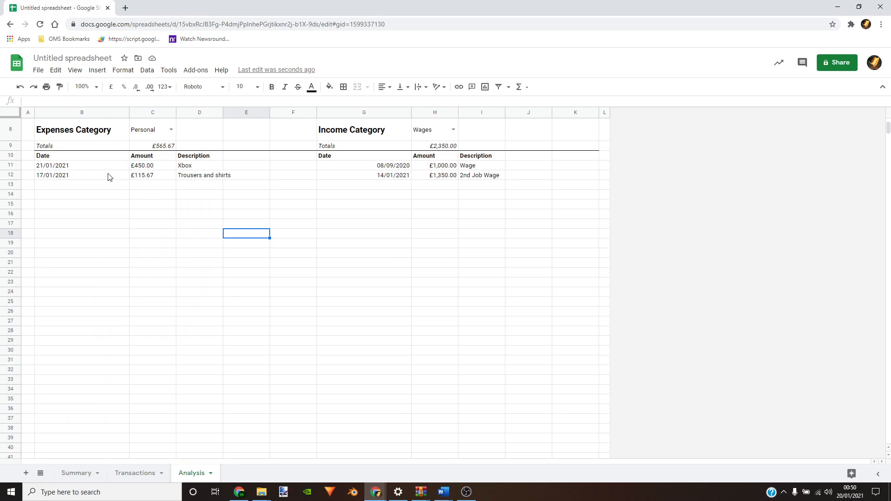
pyautogui.moveTo(62, 167); pyautogui.dragTo(208, 169)
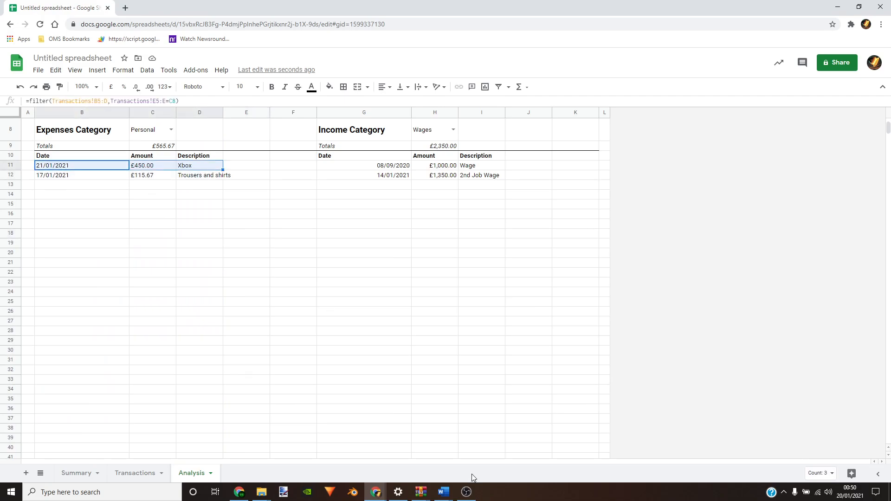
pyautogui.moveTo(888, 128); pyautogui.dragTo(889, 439)
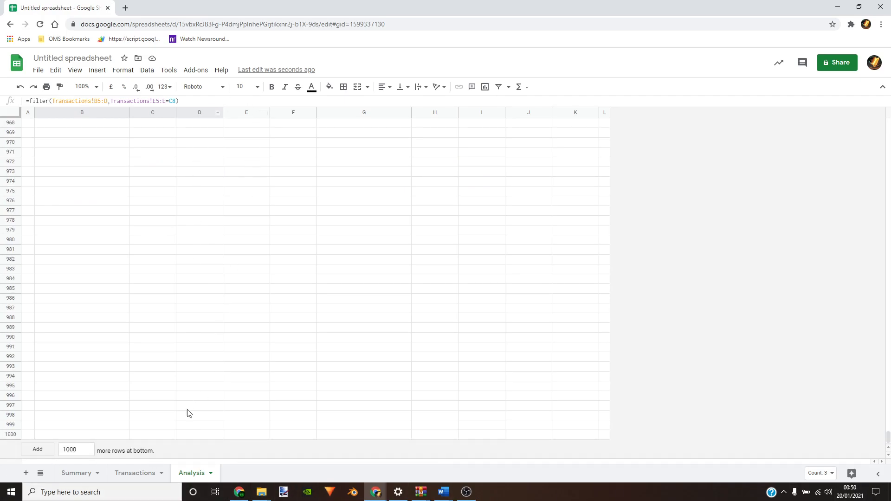
pyautogui.keyDown('shift'); pyautogui.click(188, 437); pyautogui.keyUp('shift')
pyautogui.scroll(3, 299, 417)
pyautogui.moveTo(888, 436); pyautogui.dragTo(873, 117)
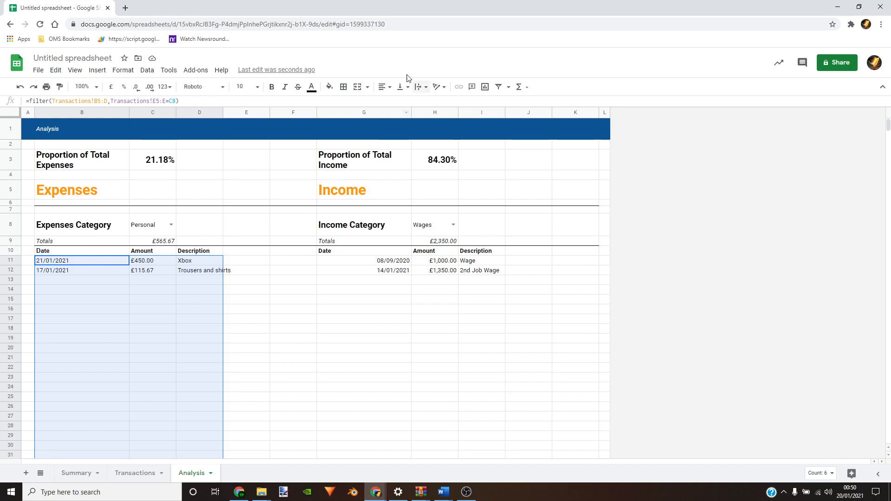
pyautogui.click(344, 88)
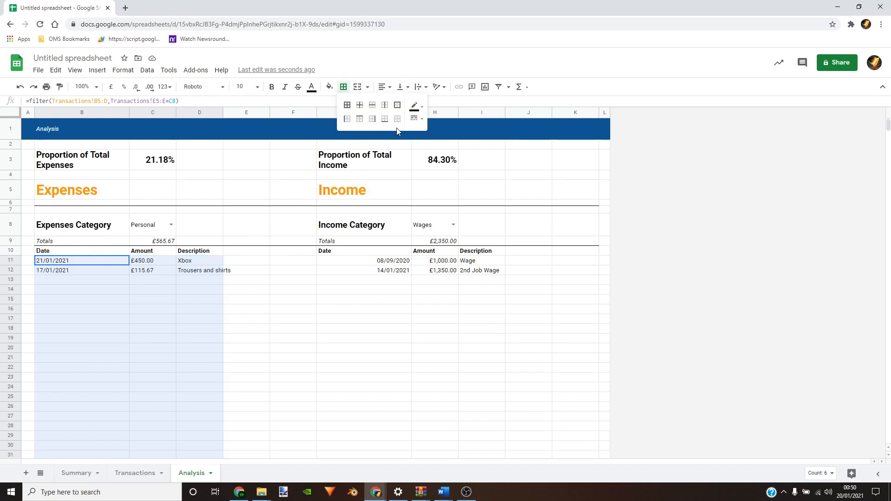
pyautogui.click(423, 121)
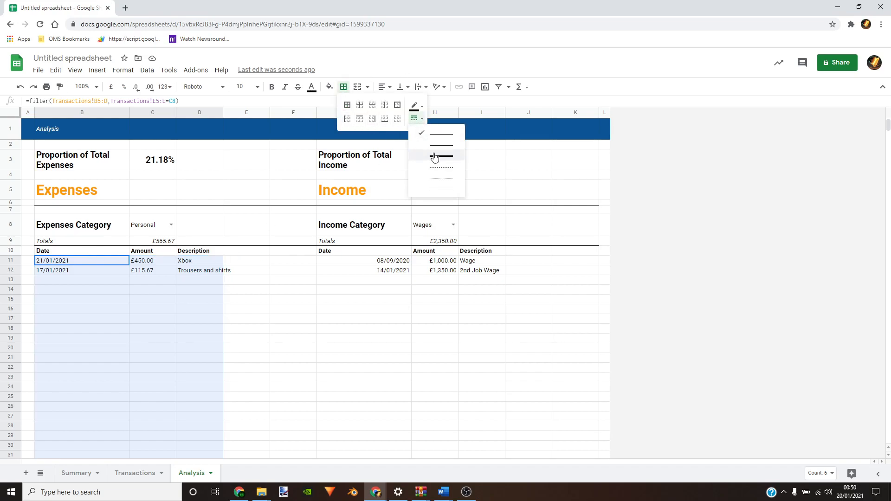
pyautogui.click(441, 180)
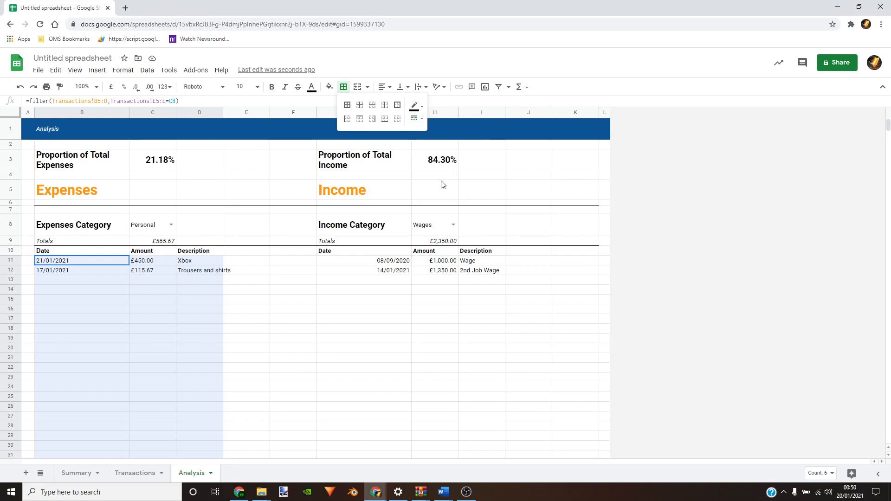
pyautogui.click(374, 106)
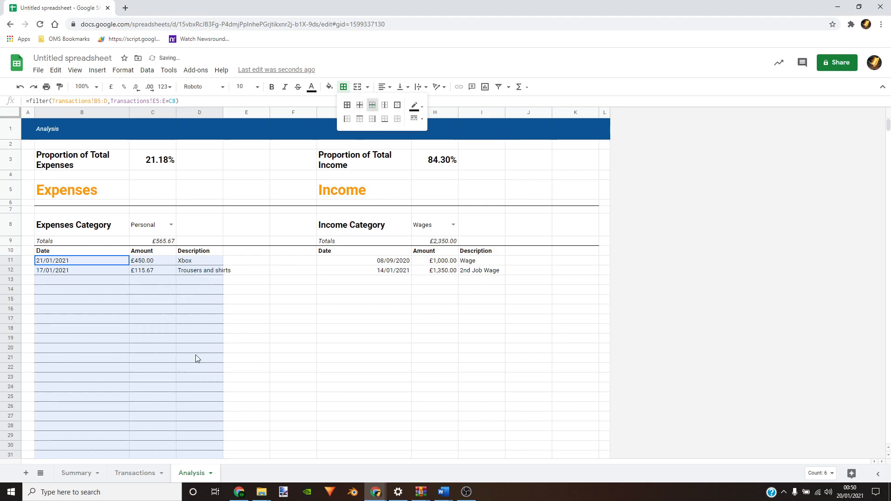
pyautogui.click(197, 358)
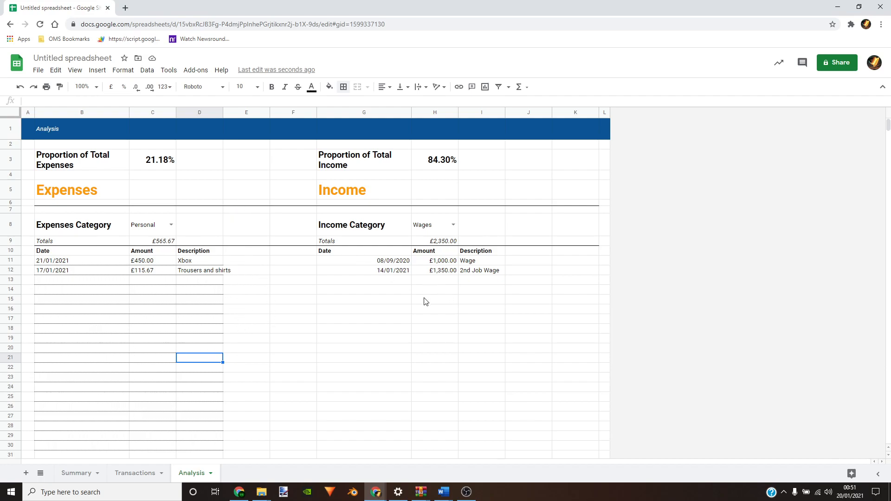
# Add inner horizontal borders to the income transaction rows, from G11 down to I1000
pyautogui.moveTo(361, 264); pyautogui.dragTo(484, 261)
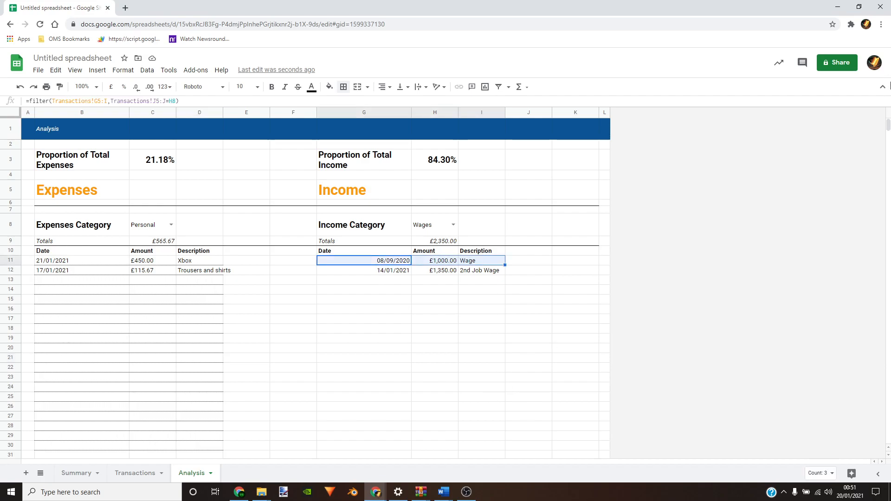
pyautogui.moveTo(887, 126); pyautogui.dragTo(868, 462)
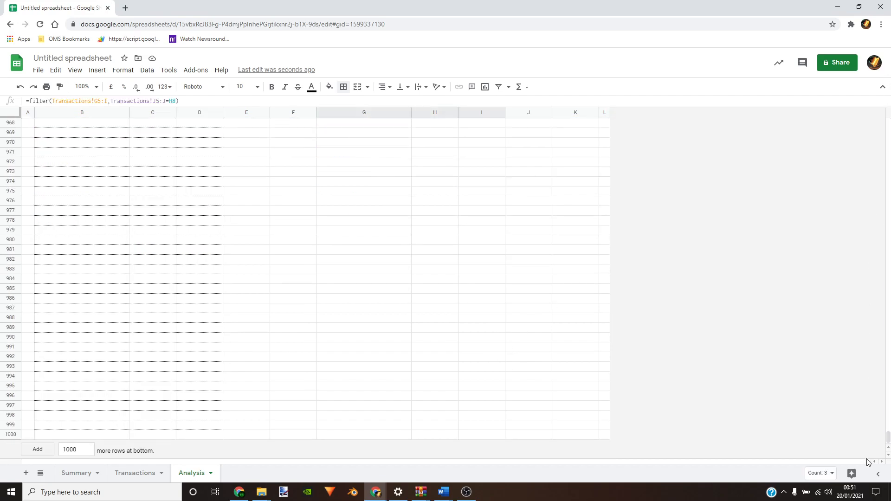
pyautogui.keyDown('shift'); pyautogui.click(481, 435); pyautogui.keyUp('shift')
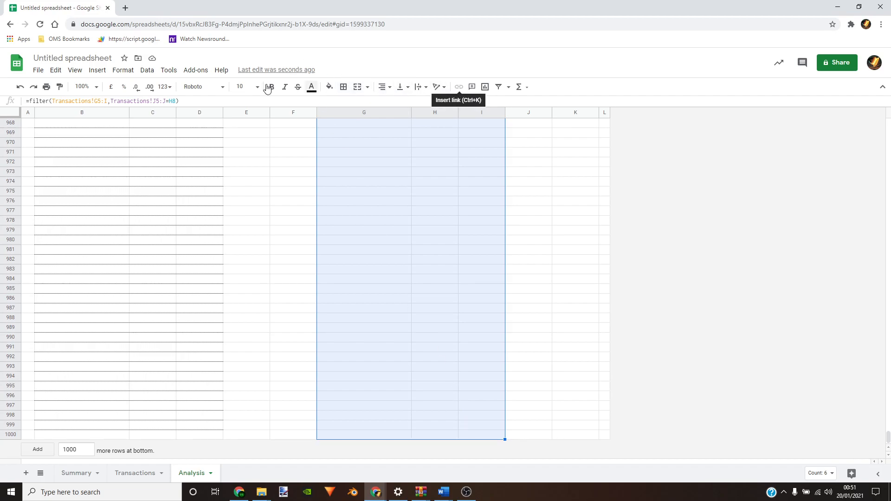
pyautogui.click(343, 86)
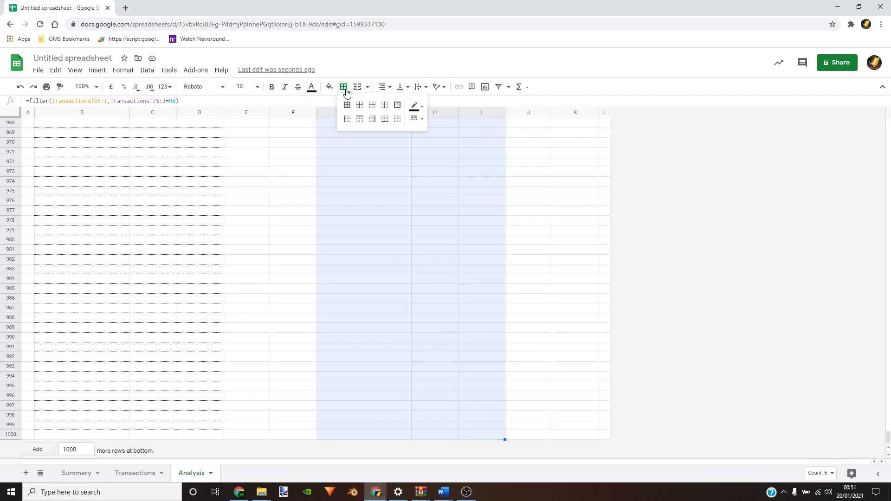
pyautogui.click(420, 120)
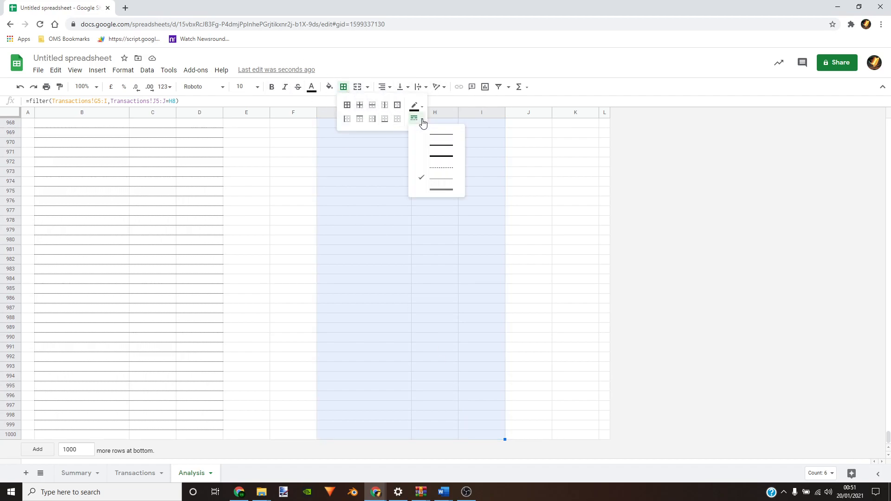
pyautogui.click(438, 168)
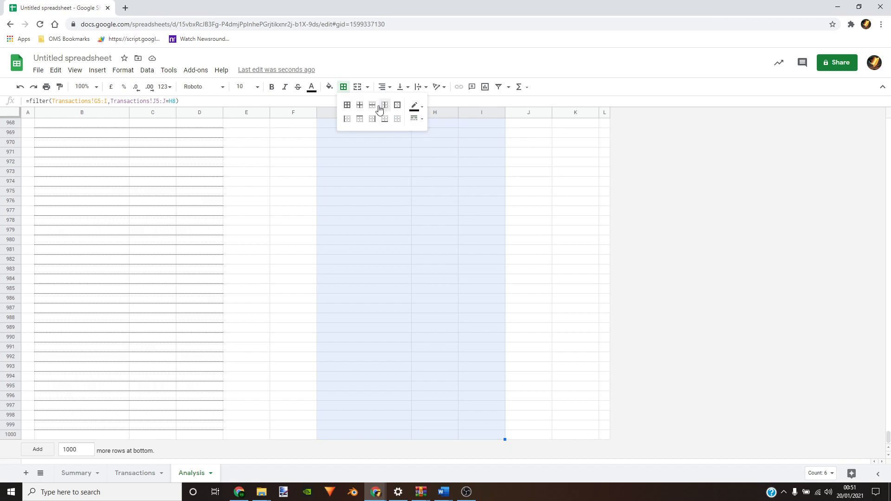
pyautogui.click(373, 106)
pyautogui.scroll(5, 560, 244)
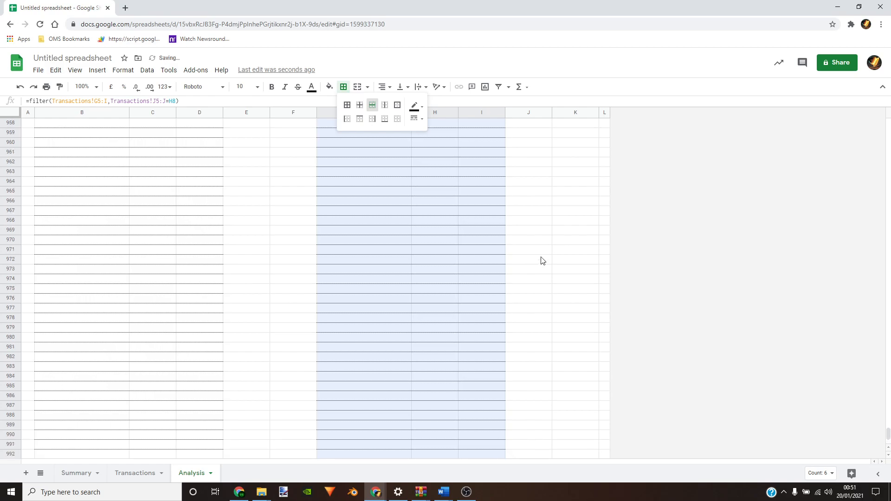
# Hide the gridlines on the Analysis sheet
pyautogui.moveTo(888, 428); pyautogui.dragTo(838, 84)
pyautogui.click(266, 376)
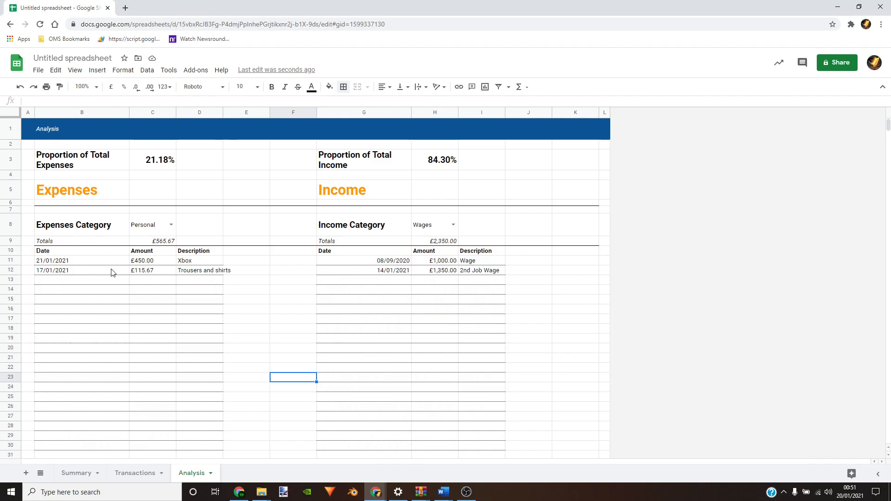
pyautogui.click(74, 72)
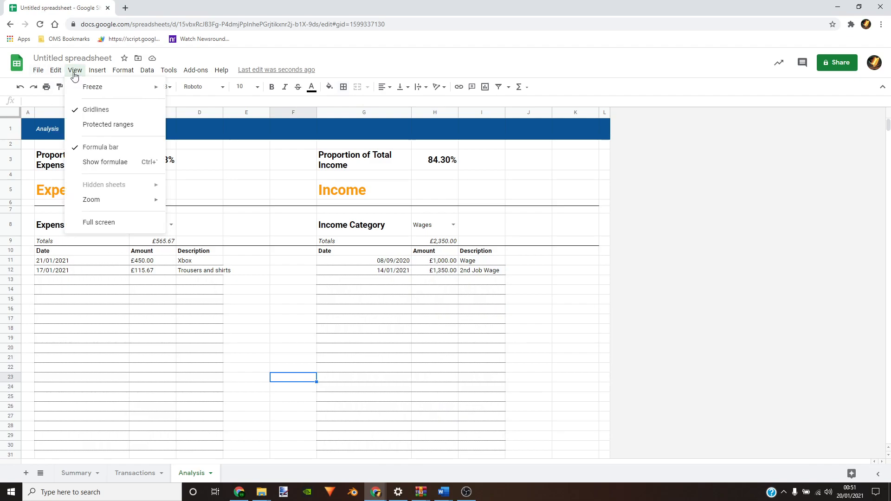
pyautogui.click(100, 112)
pyautogui.click(544, 366)
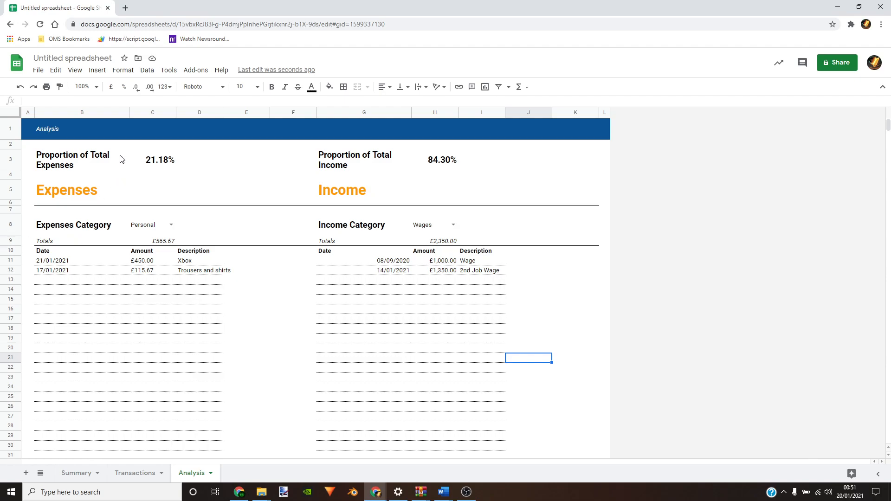
# Set the expenses category in C8 to Health
pyautogui.click(158, 165)
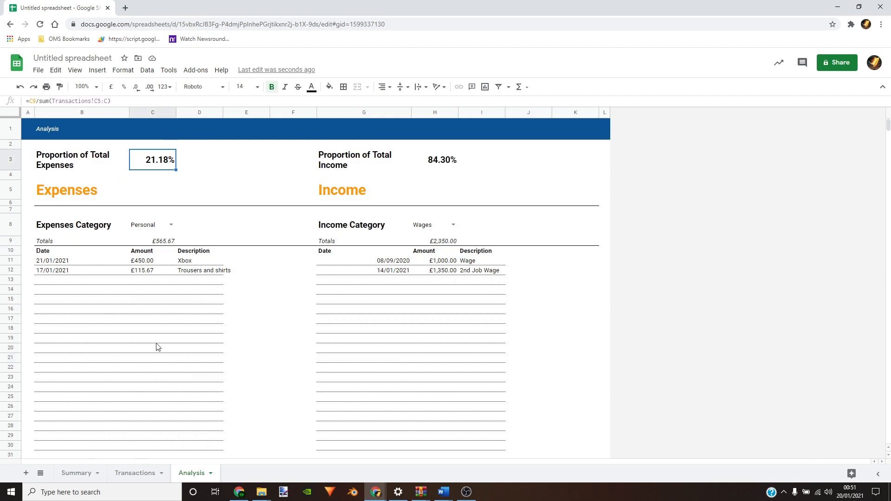
pyautogui.click(172, 225)
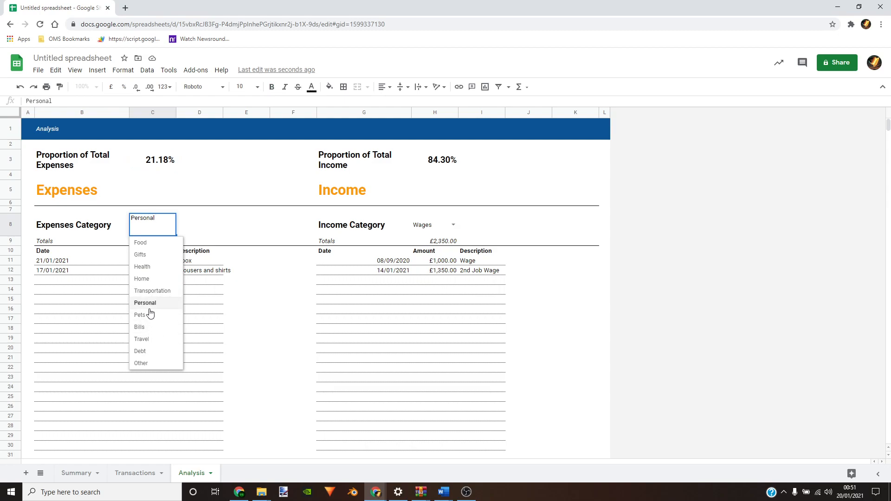
pyautogui.click(150, 308)
pyautogui.click(172, 225)
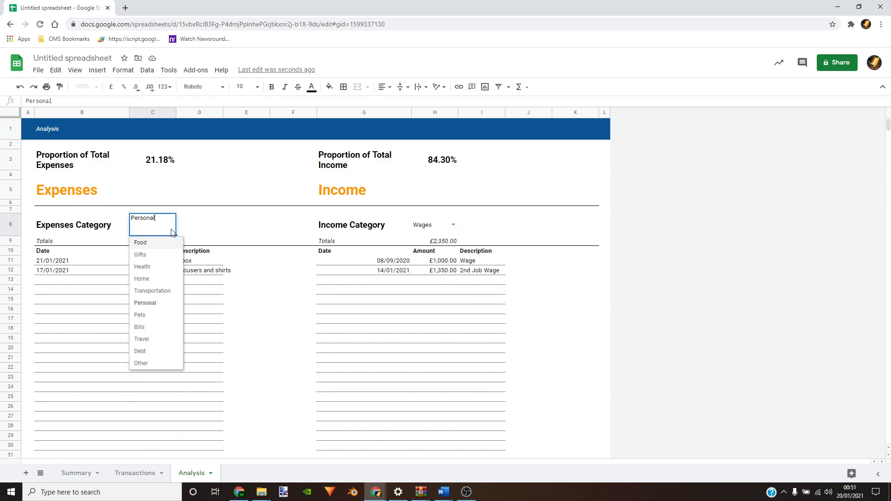
pyautogui.click(164, 303)
pyautogui.click(171, 225)
pyautogui.click(149, 273)
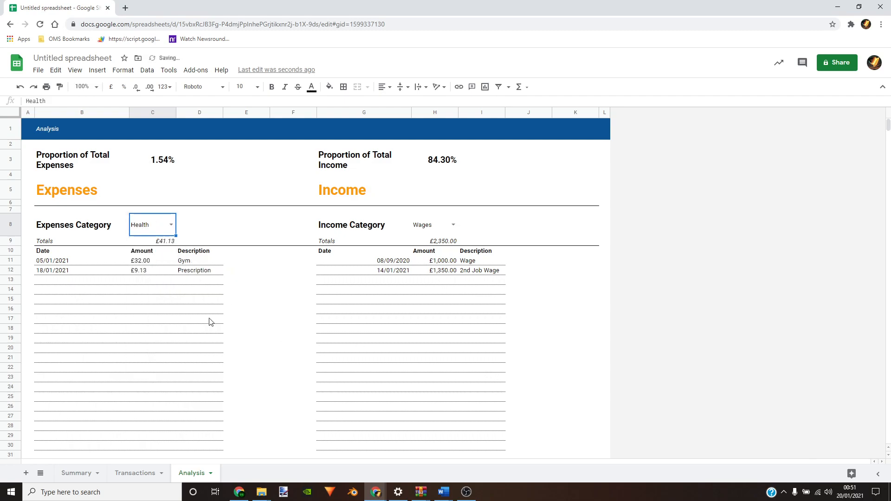
# Examine the filtered expense list in B11, the category total in C9 and the proportion formula in C3
pyautogui.click(53, 260)
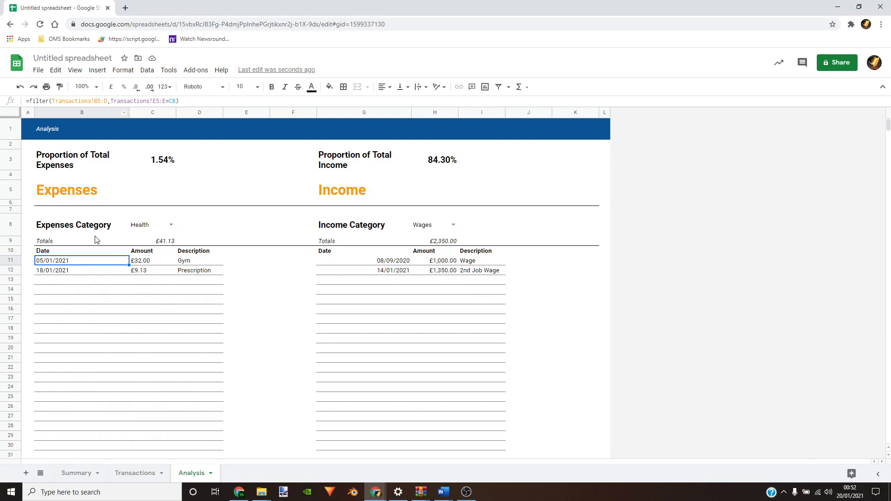
pyautogui.click(160, 236)
pyautogui.click(165, 241)
pyautogui.click(171, 154)
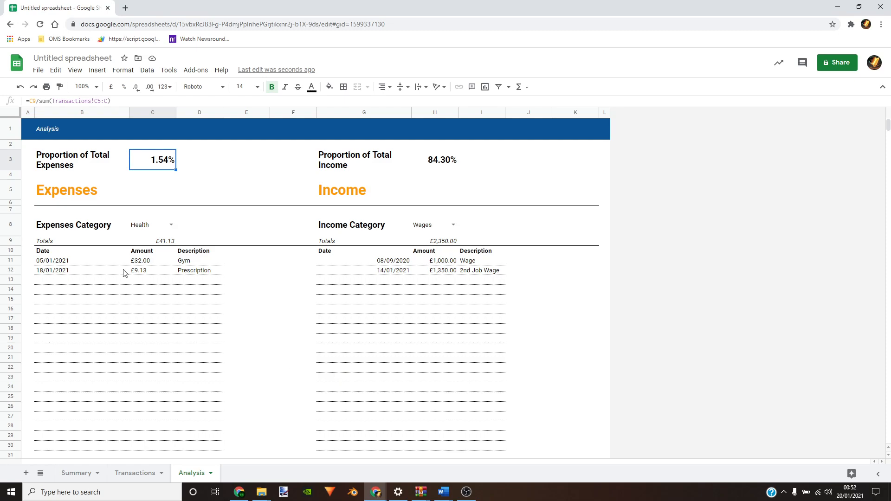
pyautogui.click(306, 289)
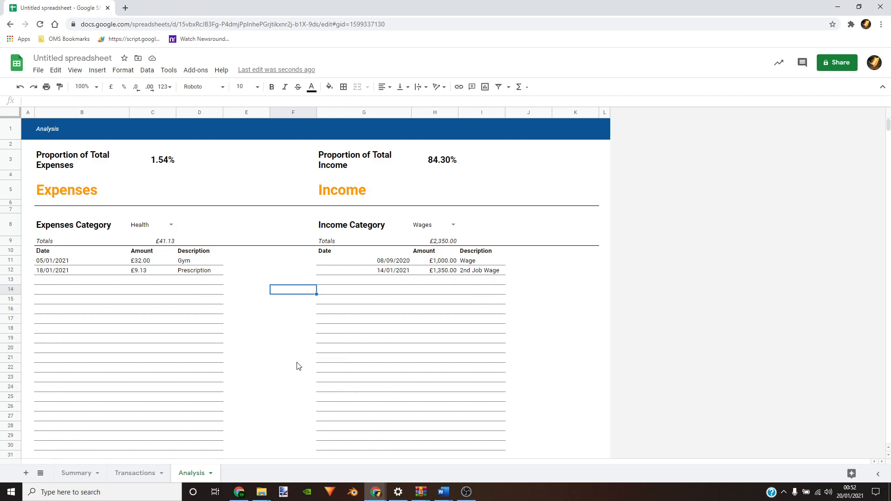
# Go to the Summary sheet and switch to the Monthly budget reference spreadsheet in the other Chrome window
pyautogui.click(74, 473)
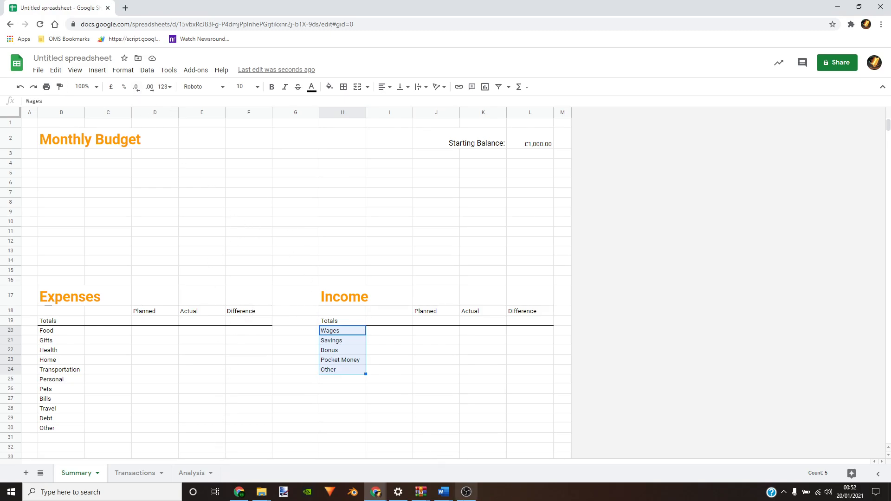
pyautogui.moveTo(372, 497)
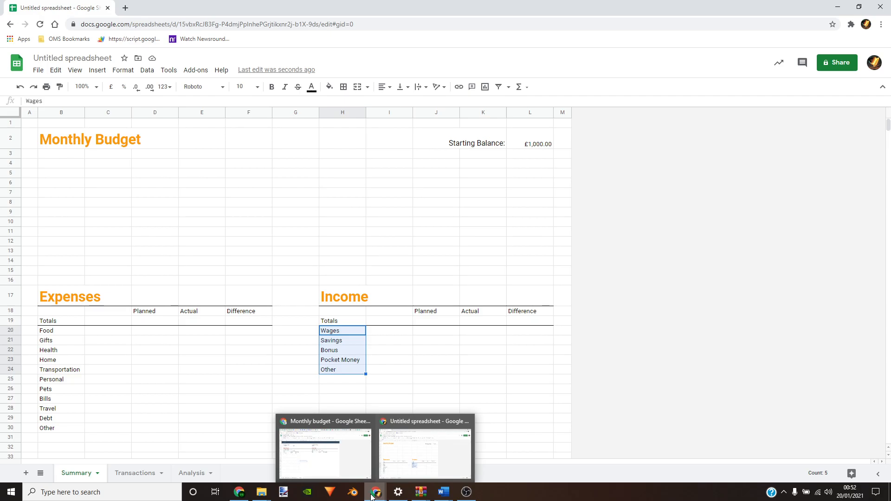
pyautogui.click(318, 455)
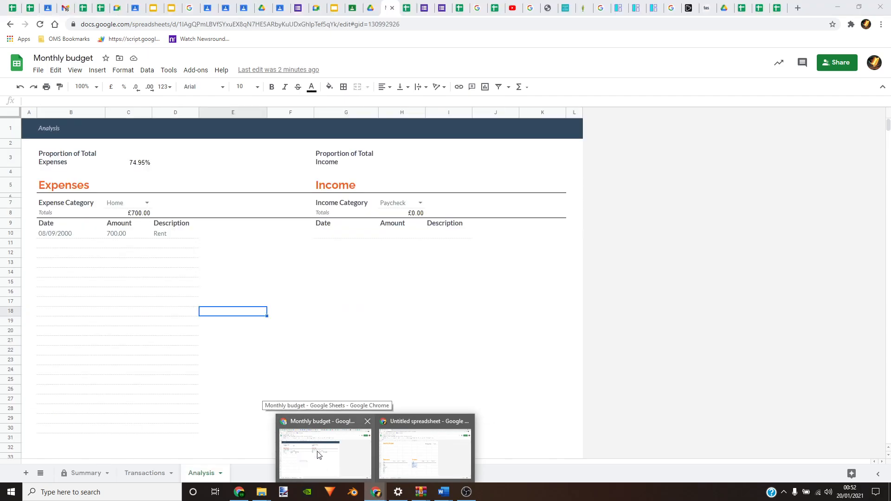